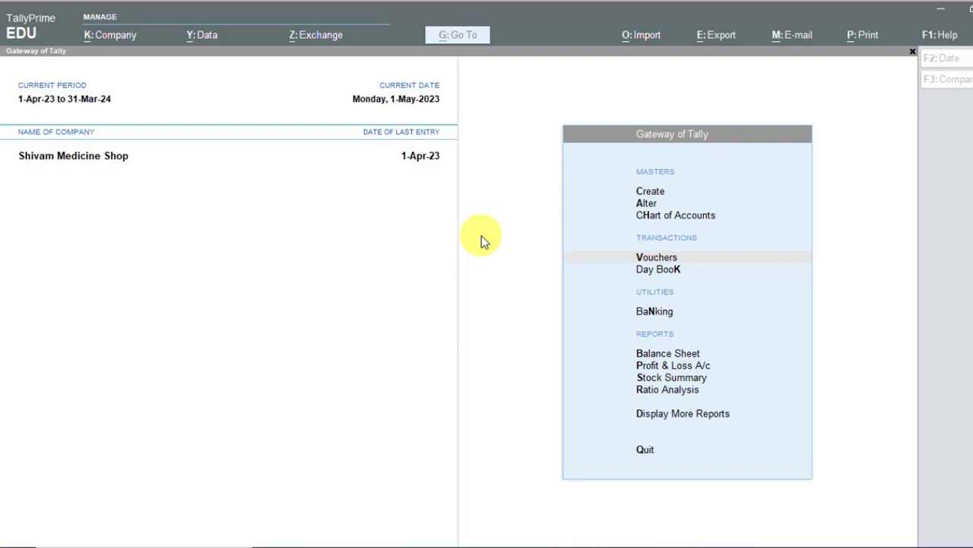
Start creating a new company named "Payrol Voucher" and keep the same text as its mailing name.
click(519, 205)
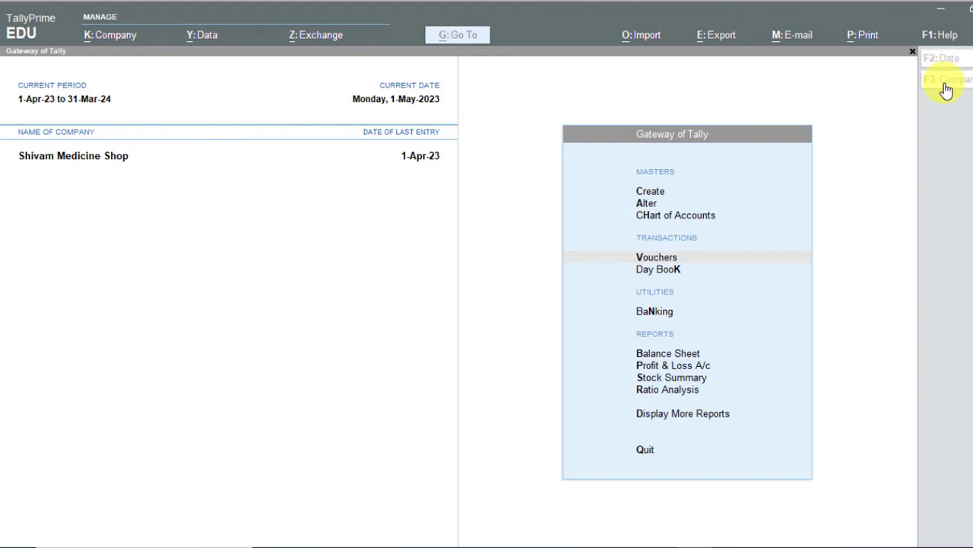
key(F3)
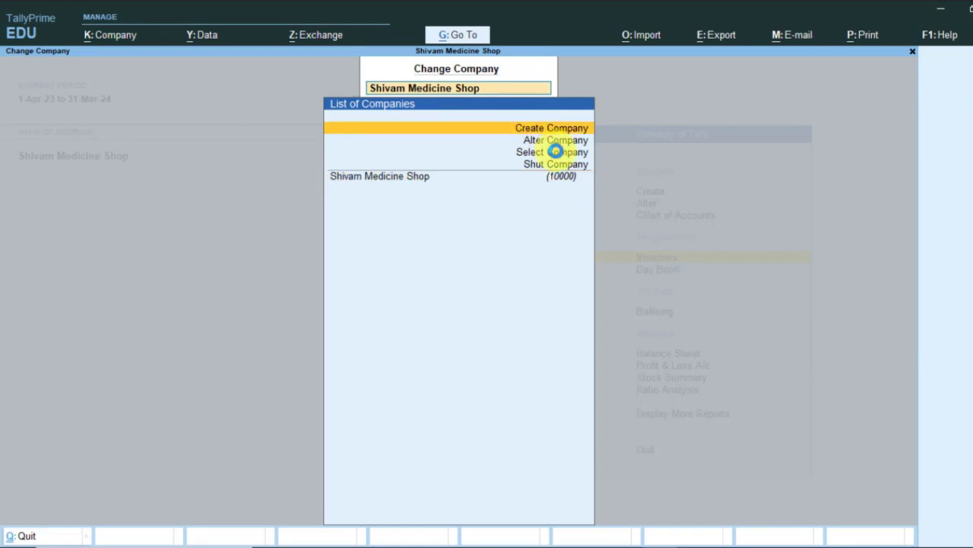
key(Return)
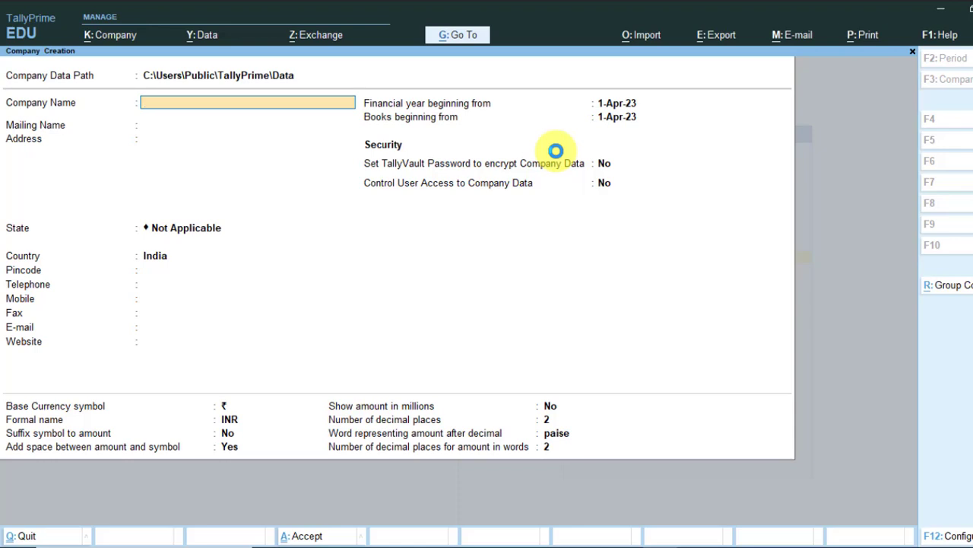
key(ctrl)
text(Payrol Voucher)
key(Return)
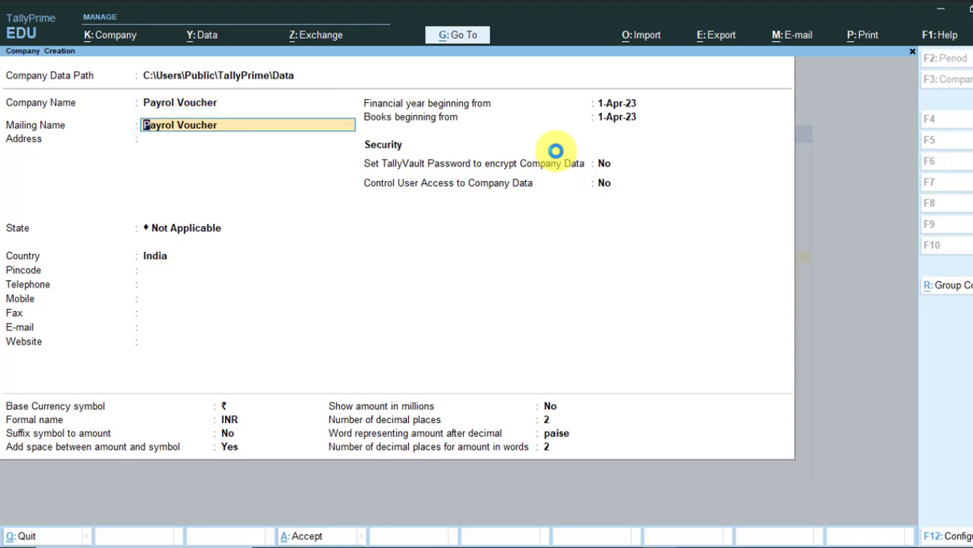
key(Return)
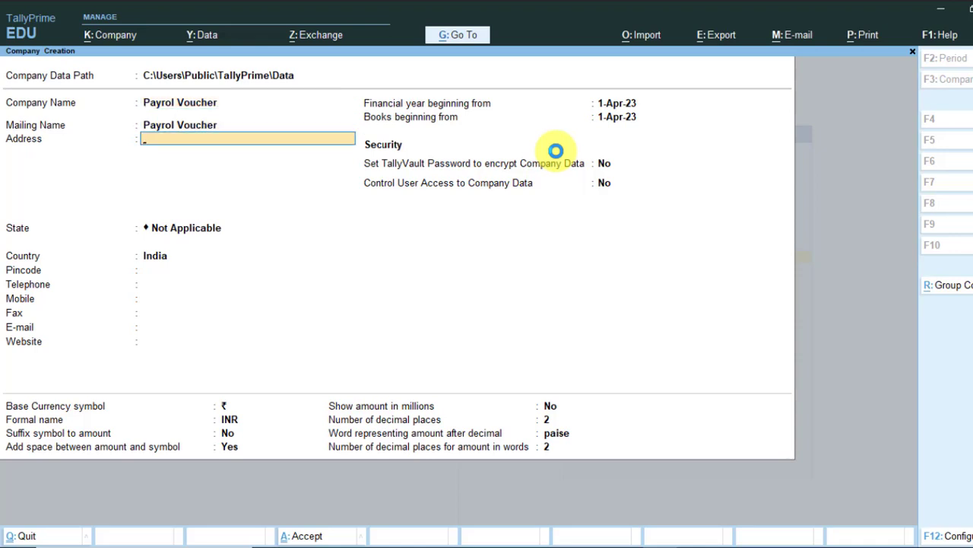
Set the new company's address to "Up" and its state to Uttar Pradesh.
text(Up)
key(Return)
key(Return)
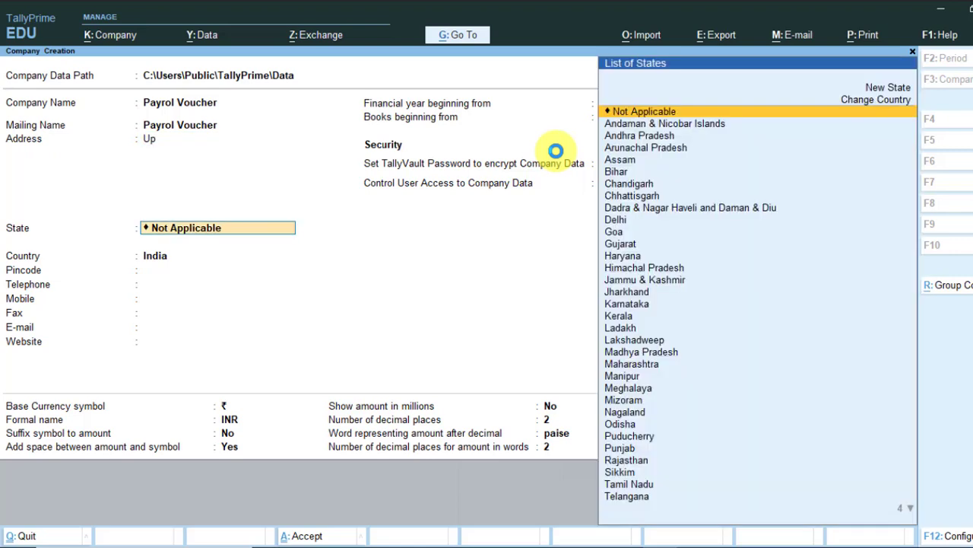
text(U)
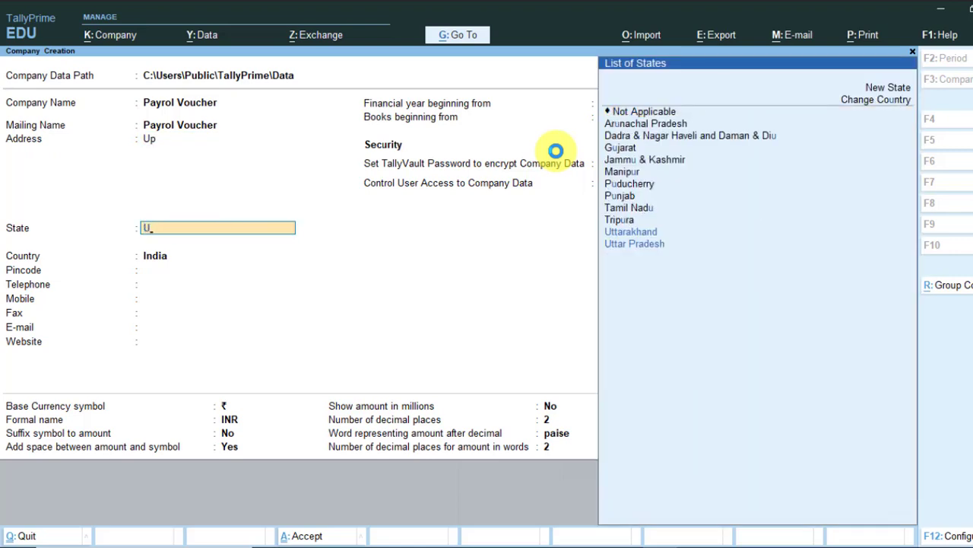
text(t)
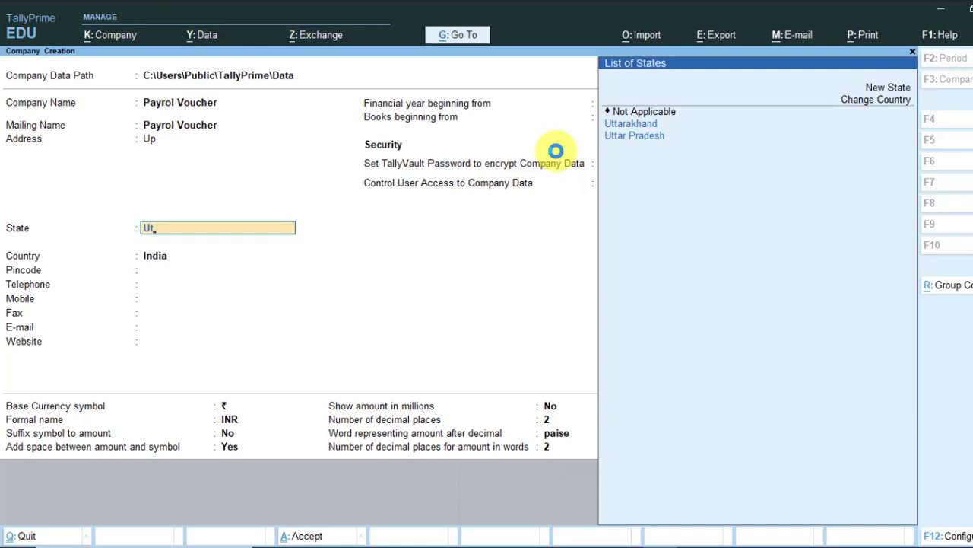
key(Down)
key(Down)
key(Return)
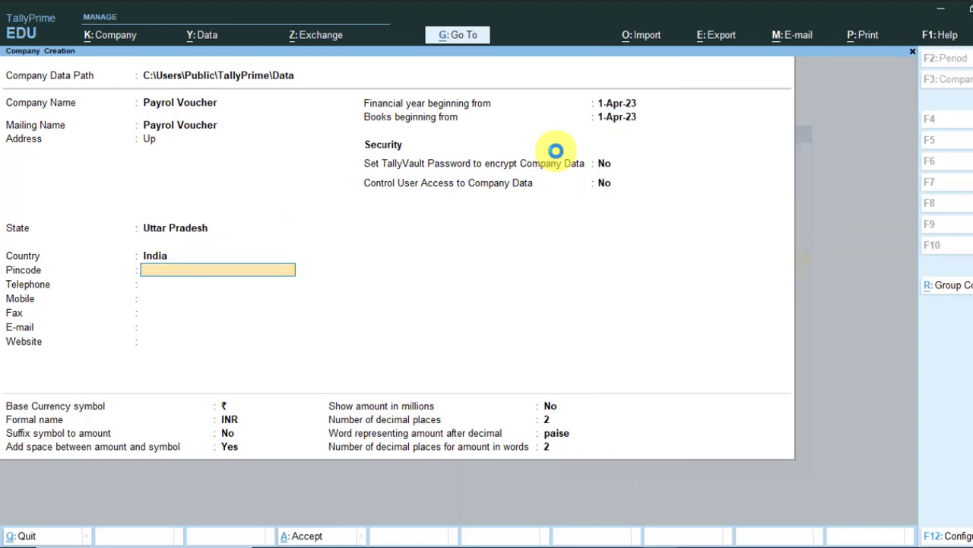
Enter the company's pincode, leave the contact fields empty and keep 1-Apr-23 as the financial year start.
text(276001)
key(Return)
key(Return)
key(Return)
key(Return)
key(Return)
key(Return)
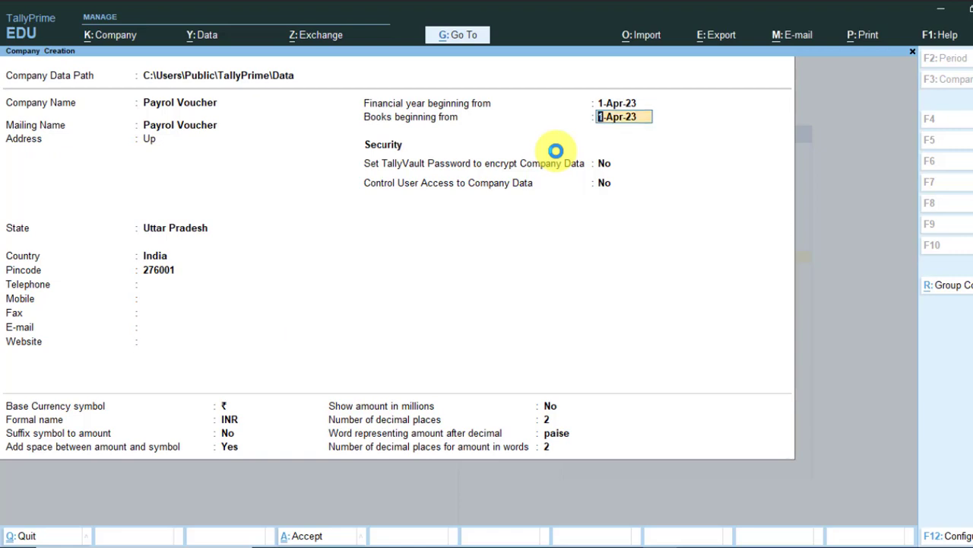
Keep the default books start date, security and base currency settings, and save the new company.
key(Return)
key(Return)
key(Return)
key(Return)
key(Return)
key(Return)
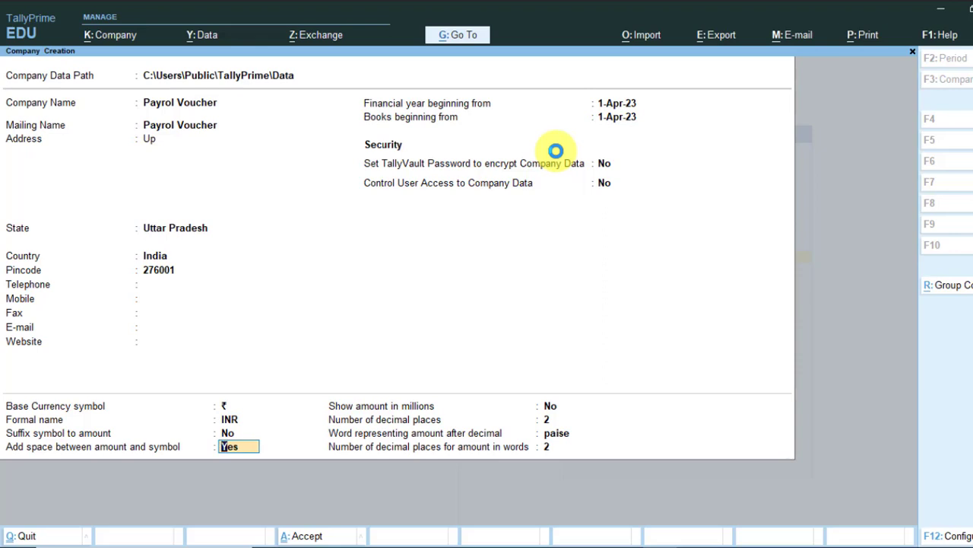
key(Return)
key(Return)
key(Return)
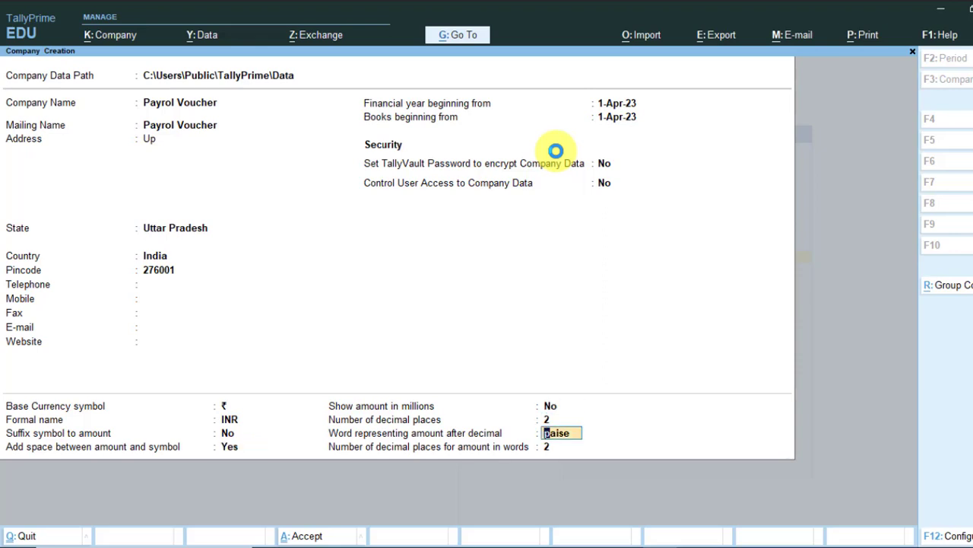
key(Return)
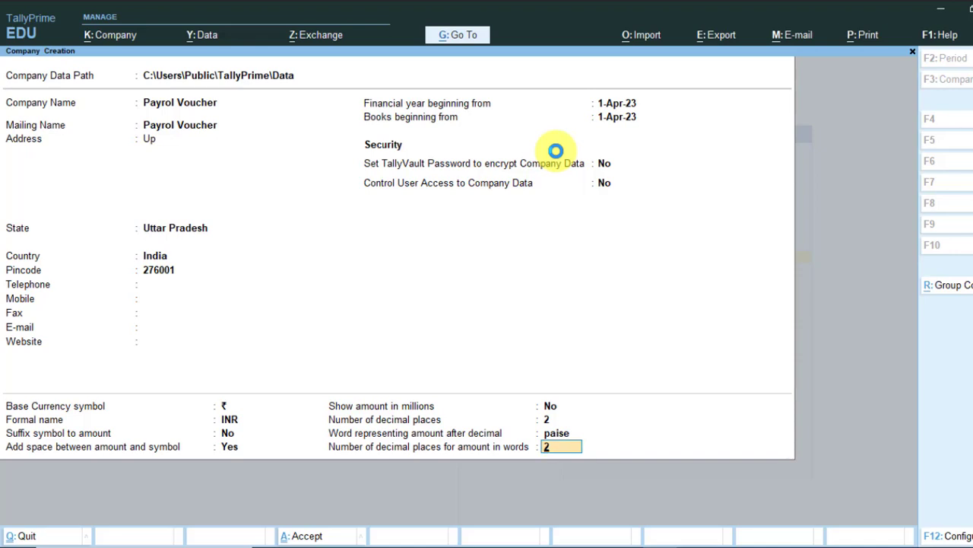
key(Return)
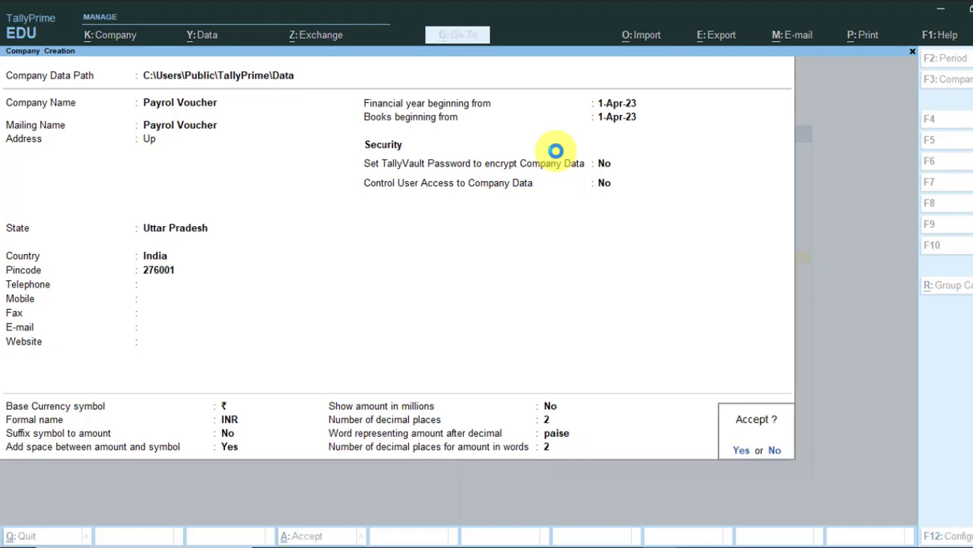
key(Return)
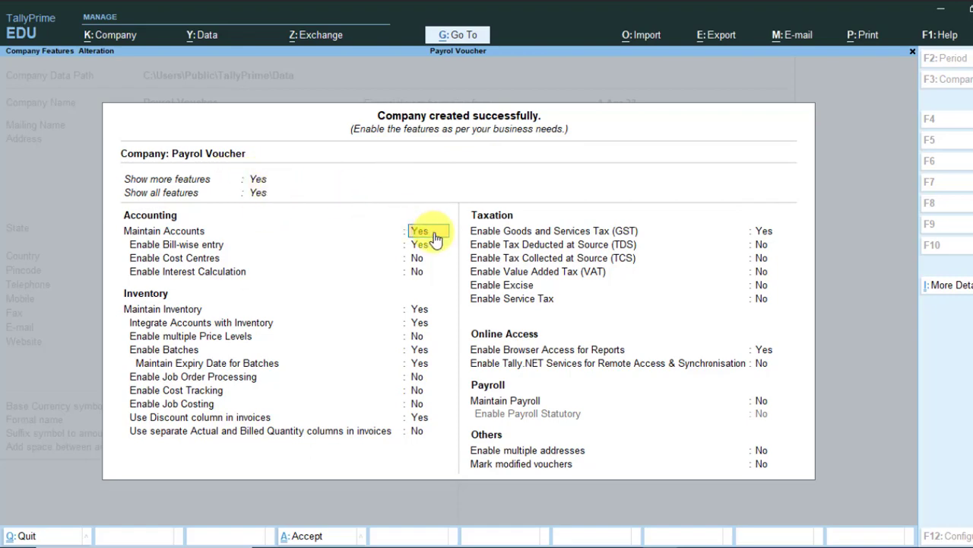
Keep the default accounting and inventory features for the Payrol Voucher company.
key(Return)
key(Return)
key(Return)
key(Return)
key(Return)
key(Return)
key(Return)
key(Return)
key(Return)
key(Return)
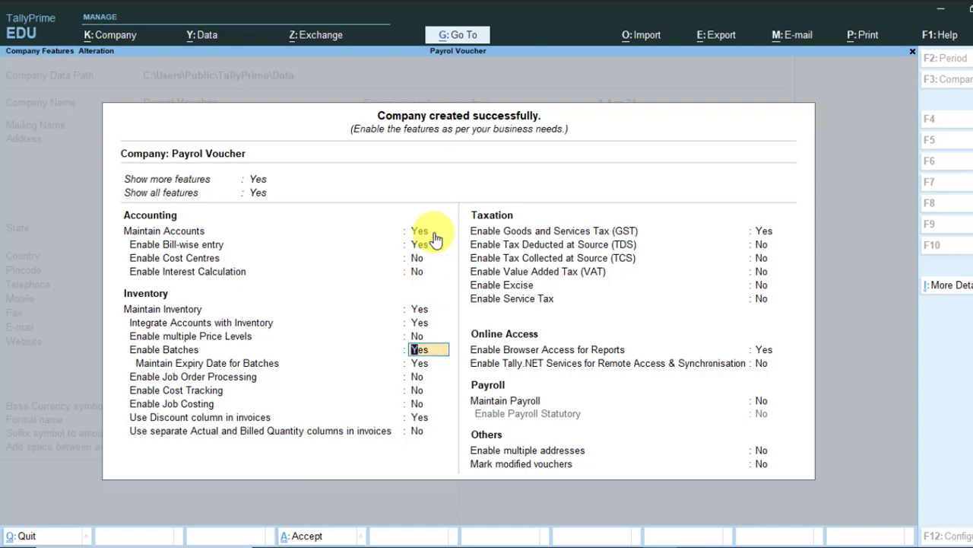
key(Return)
key(Return)
key(Return)
key(Return)
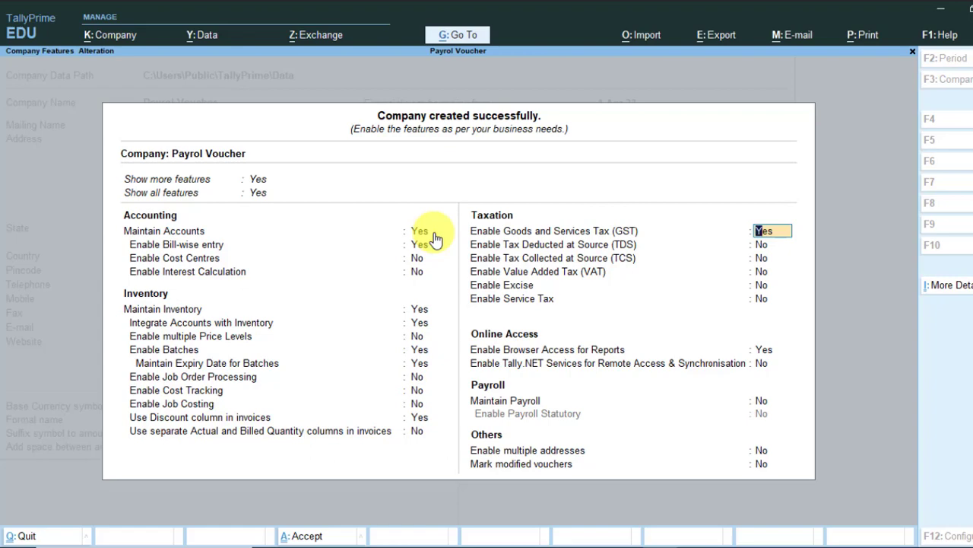
Disable Goods and Services Tax (GST) and keep the remaining taxation and online access features as they are.
key(n)
key(Return)
key(Return)
key(Return)
key(Return)
key(Return)
key(Return)
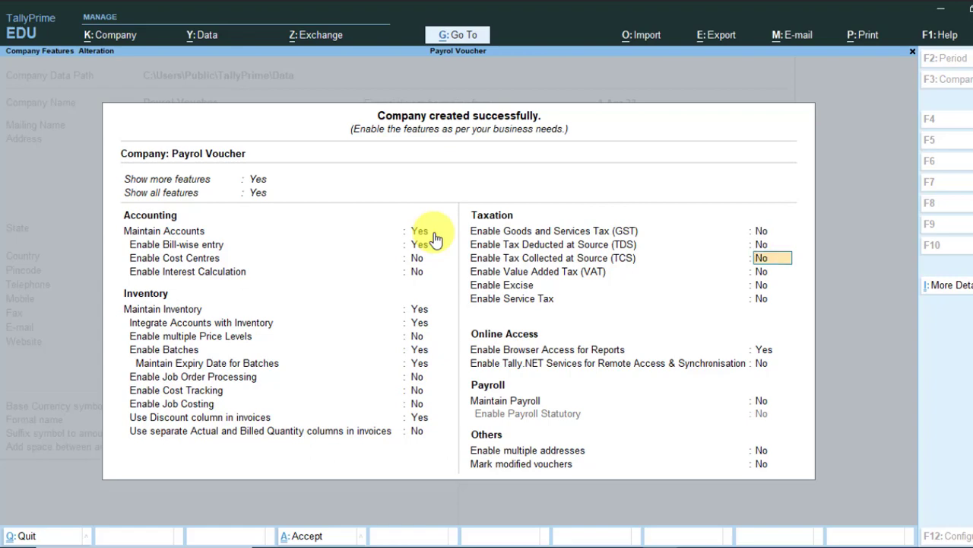
key(Return)
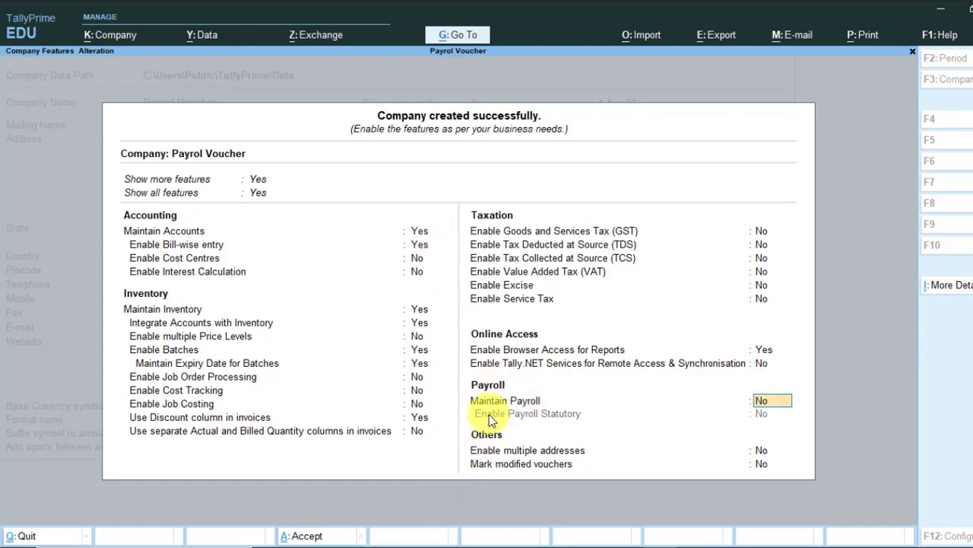
Enable Maintain Payroll and Payroll Statutory, leave the statutory details blank, and save the company features.
click(771, 407)
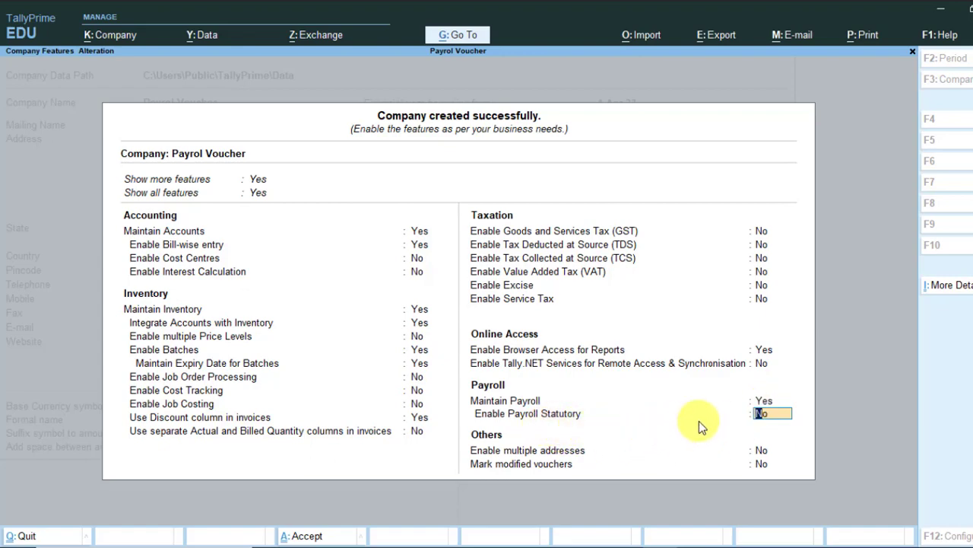
click(762, 416)
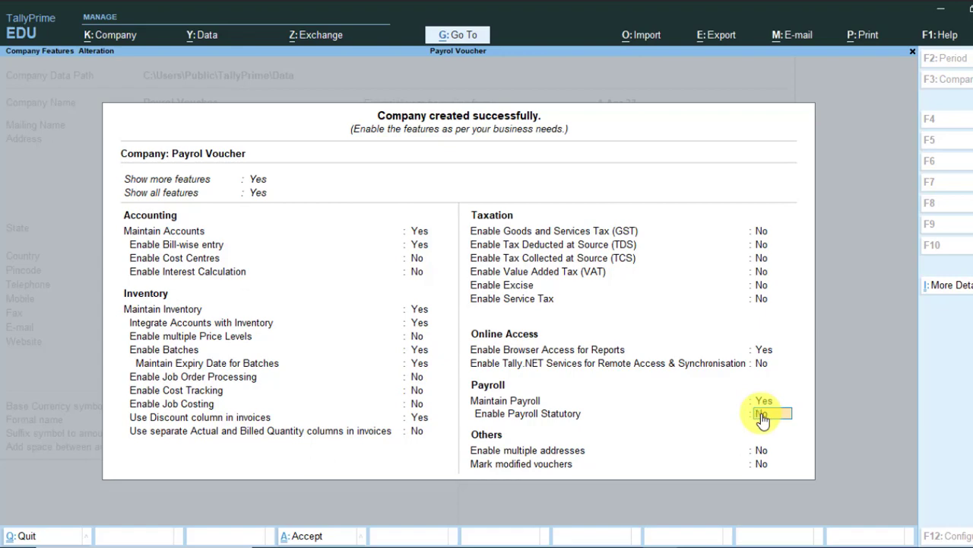
key(y)
key(Return)
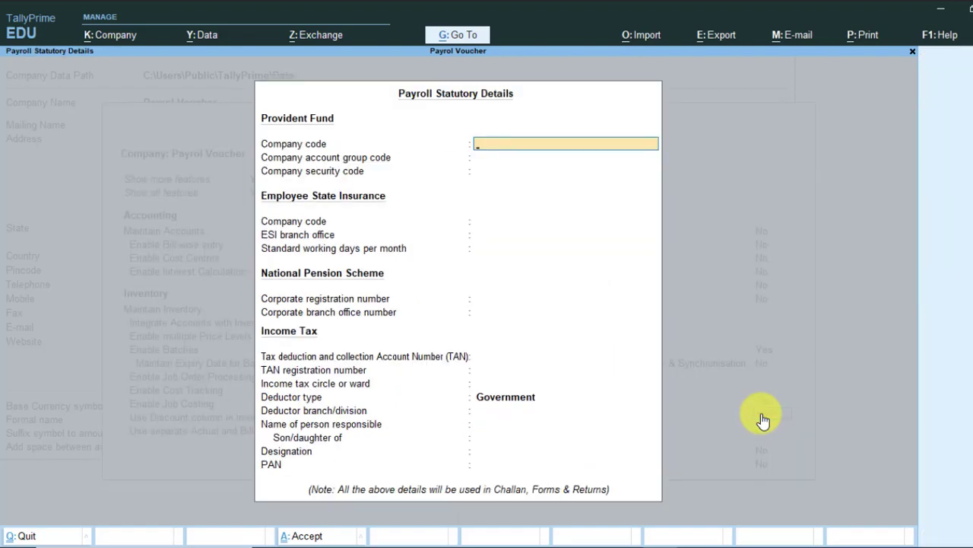
key(ctrl+a)
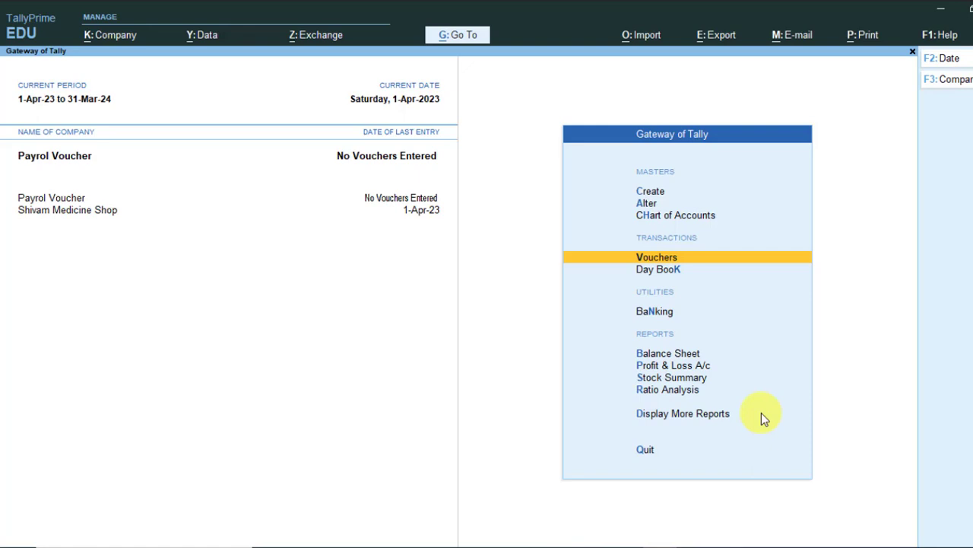
Create an employee group named Manager under Primary, without defining salary details.
key(Up)
key(Up)
key(Up)
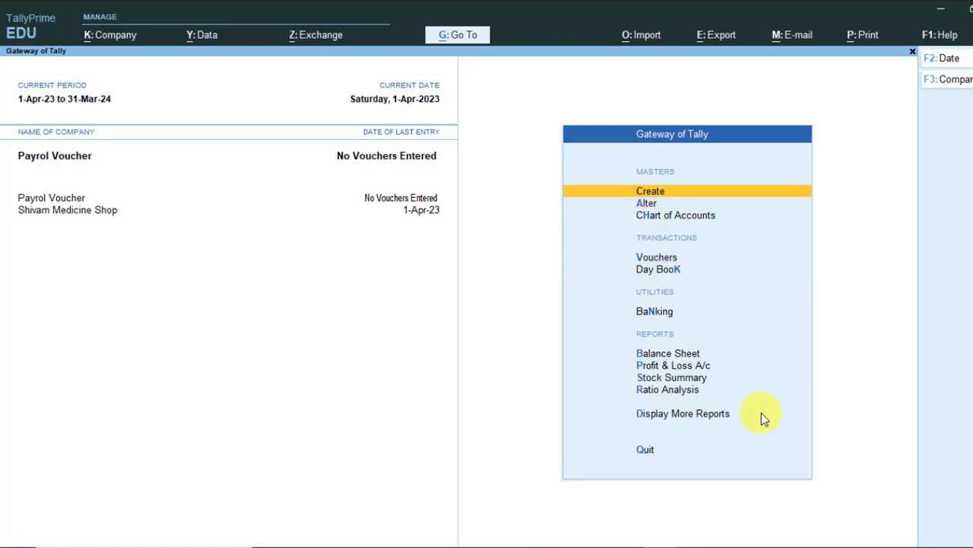
key(Return)
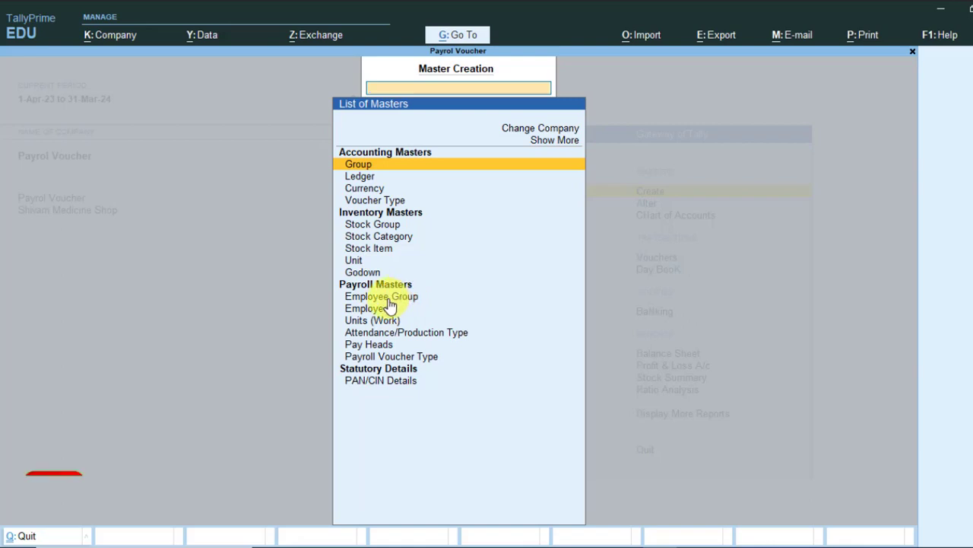
click(388, 299)
click(388, 298)
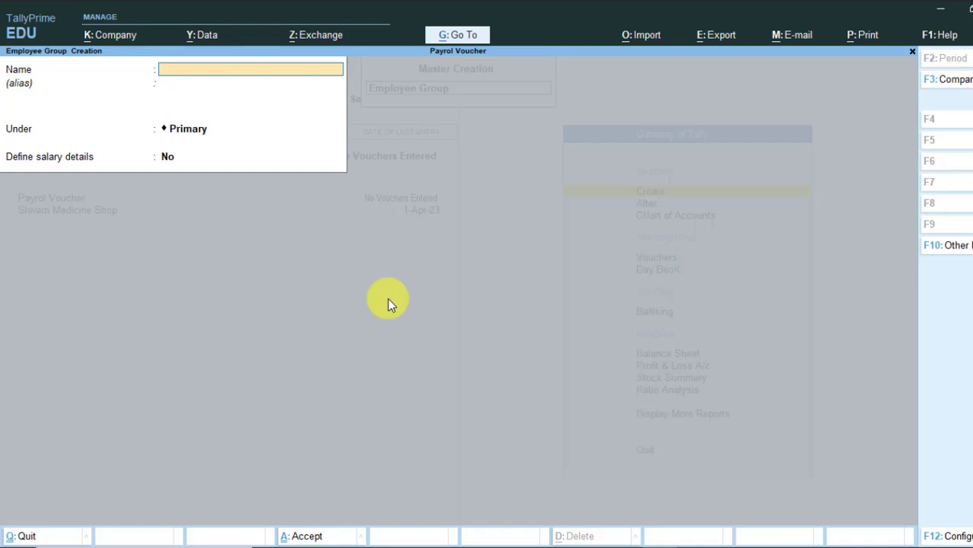
text(Manager)
key(Return)
key(Return)
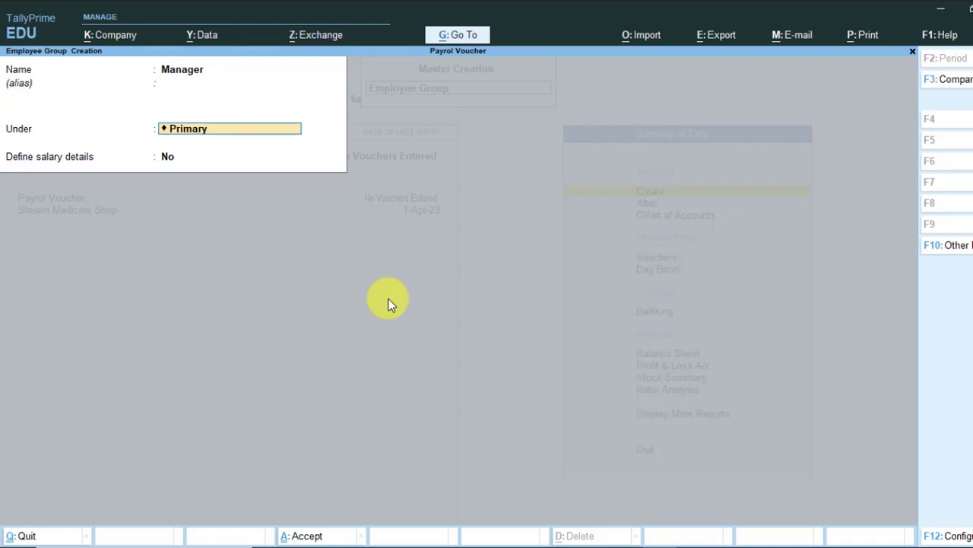
key(Return)
text(n)
key(Return)
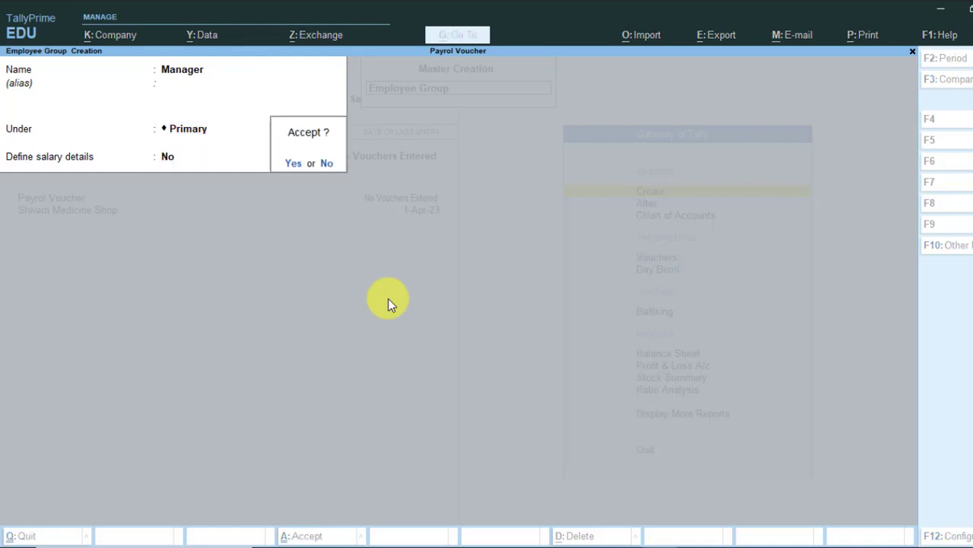
key(Return)
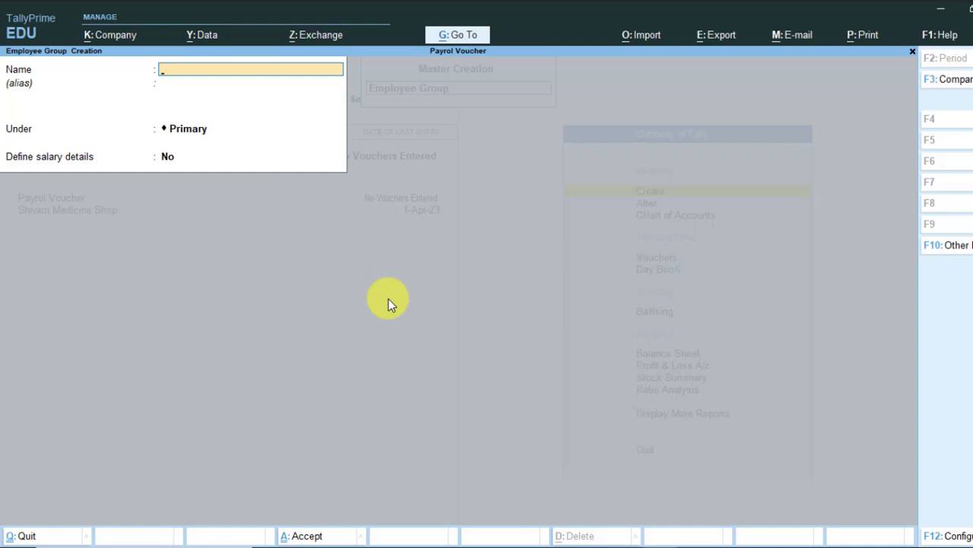
Create an employee group named Sales Man under Primary without salary details, and leave employee group creation.
text(Sales Man)
key(Return)
key(Return)
key(Return)
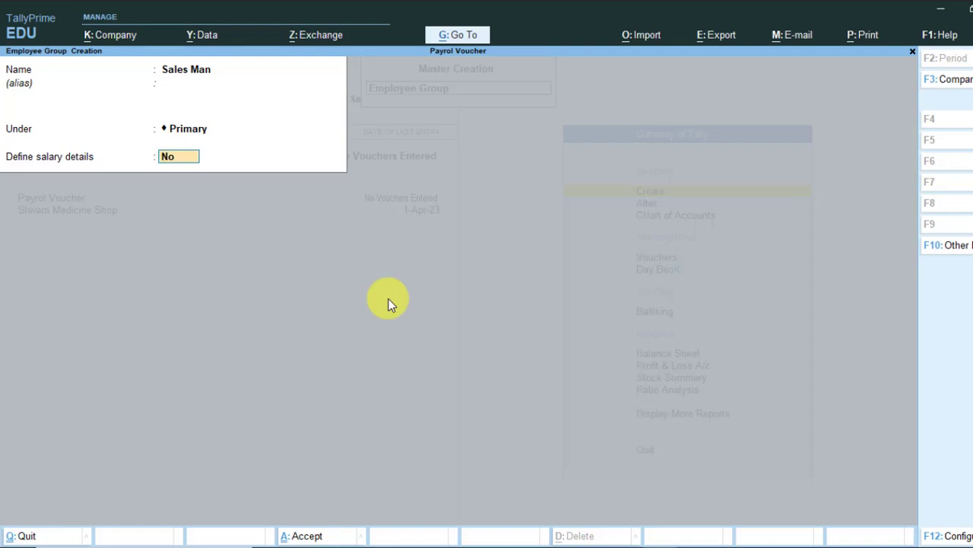
key(Return)
key(Return)
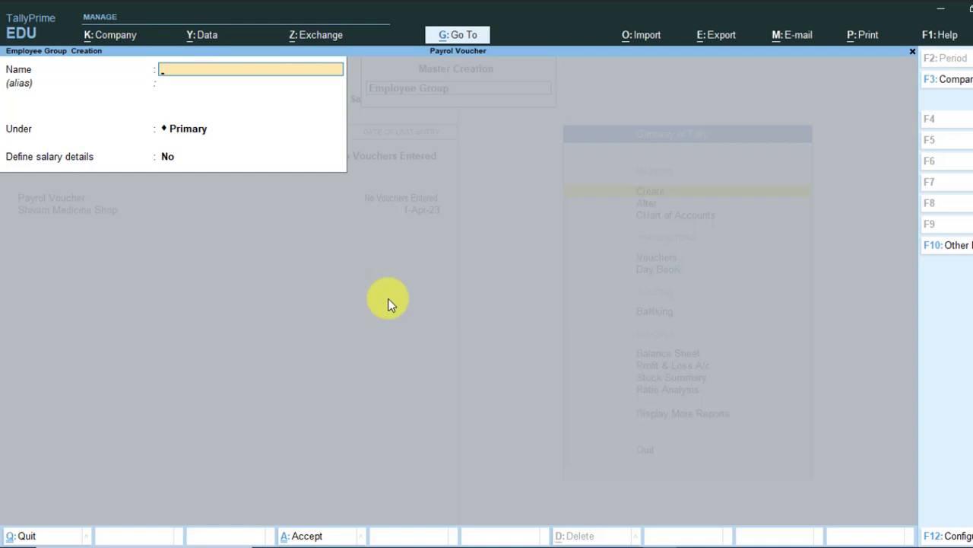
key(Escape)
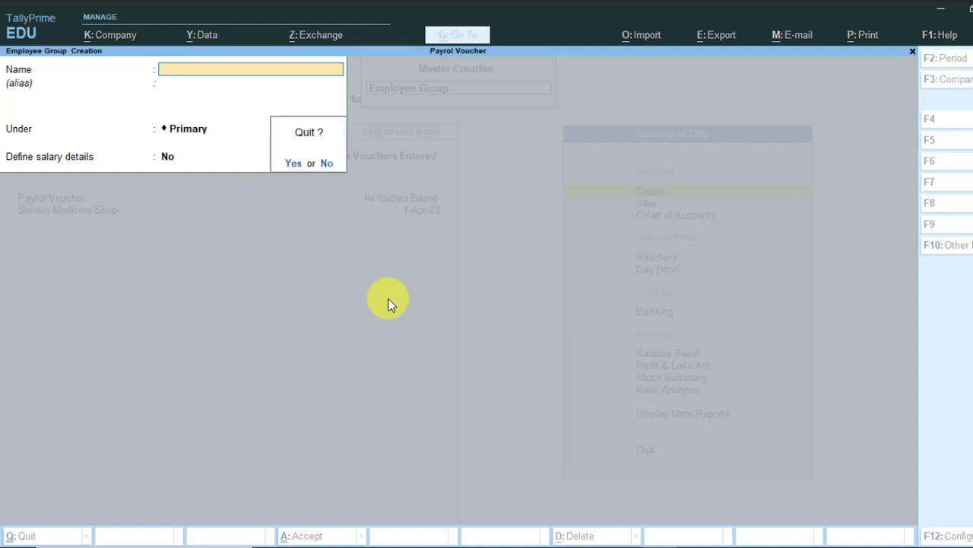
key(Return)
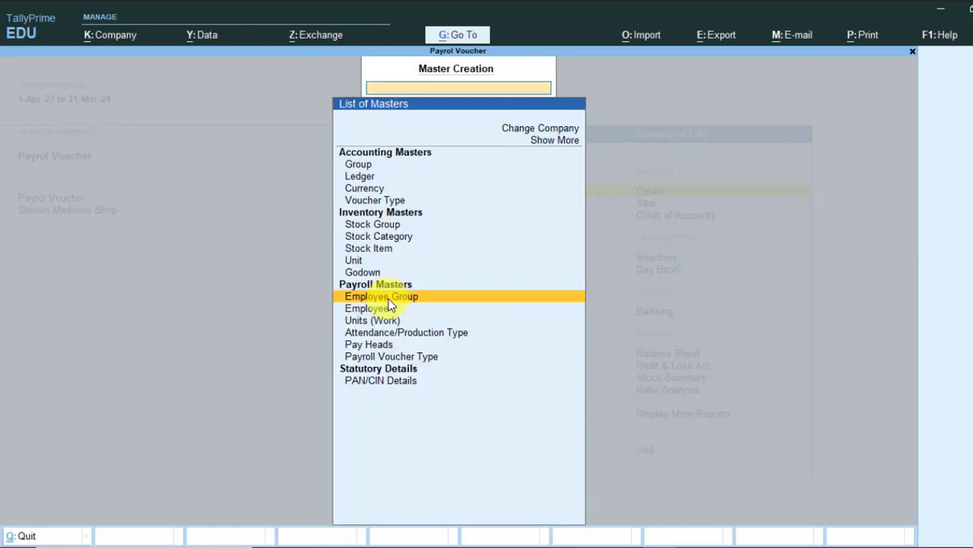
Create a simple work unit with symbol hrs, no formal name and 0 decimal places, and leave unit creation.
key(Down)
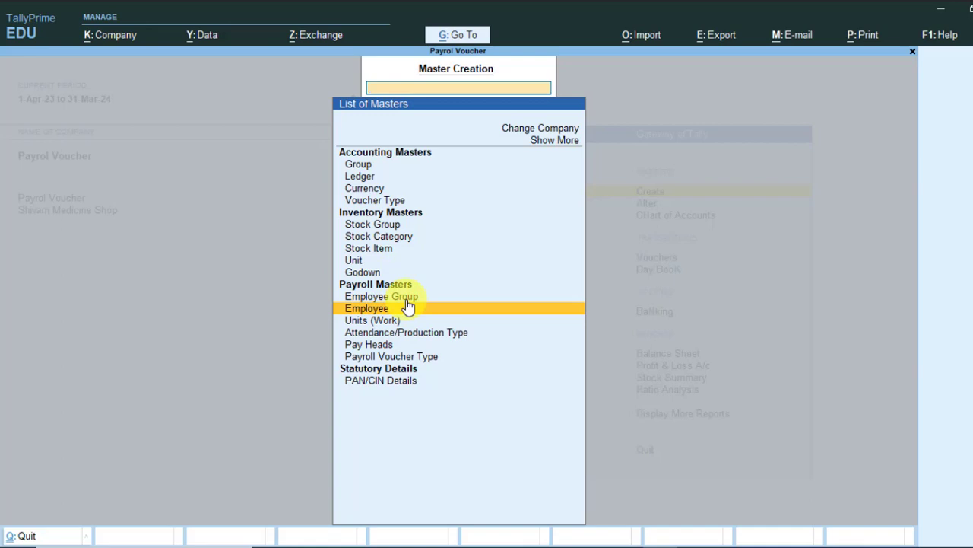
key(Down)
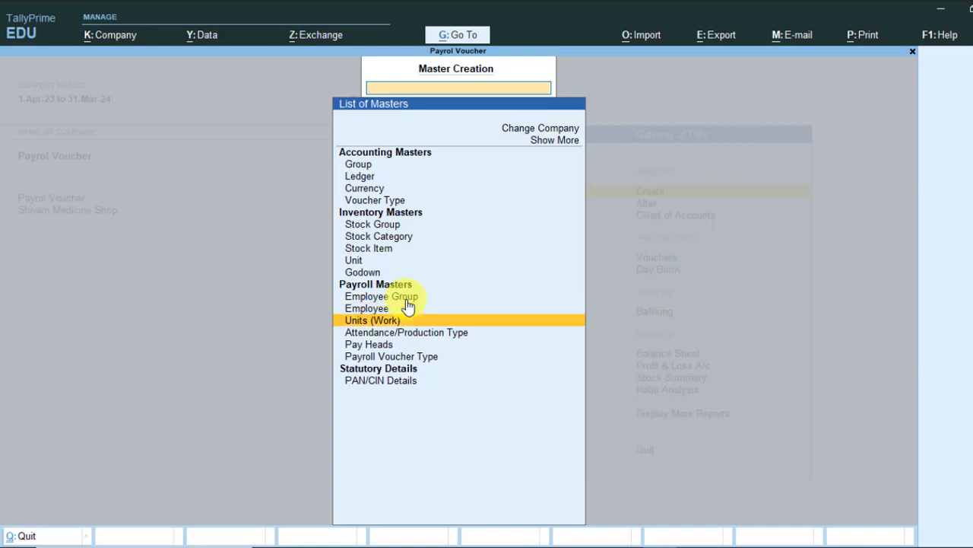
key(Return)
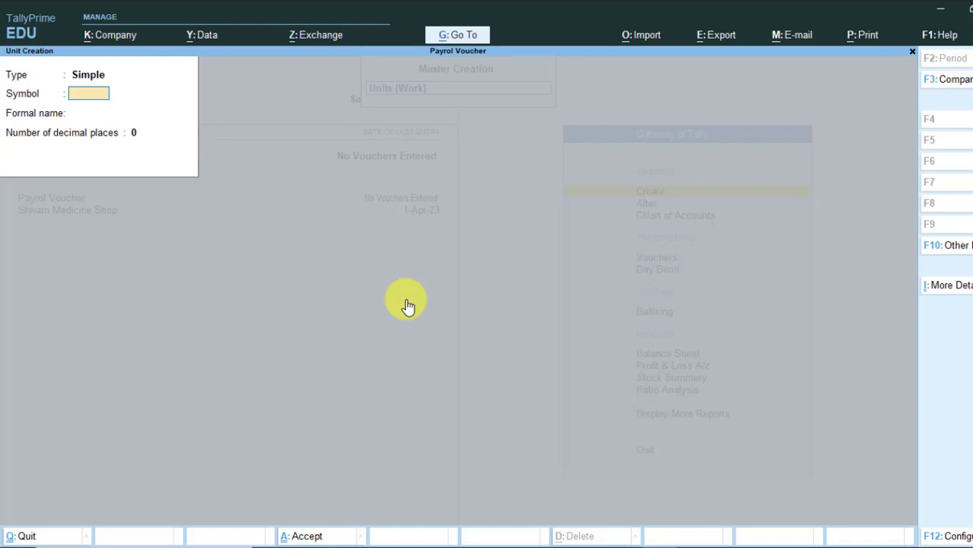
text(hrs)
key(Return)
key(Return)
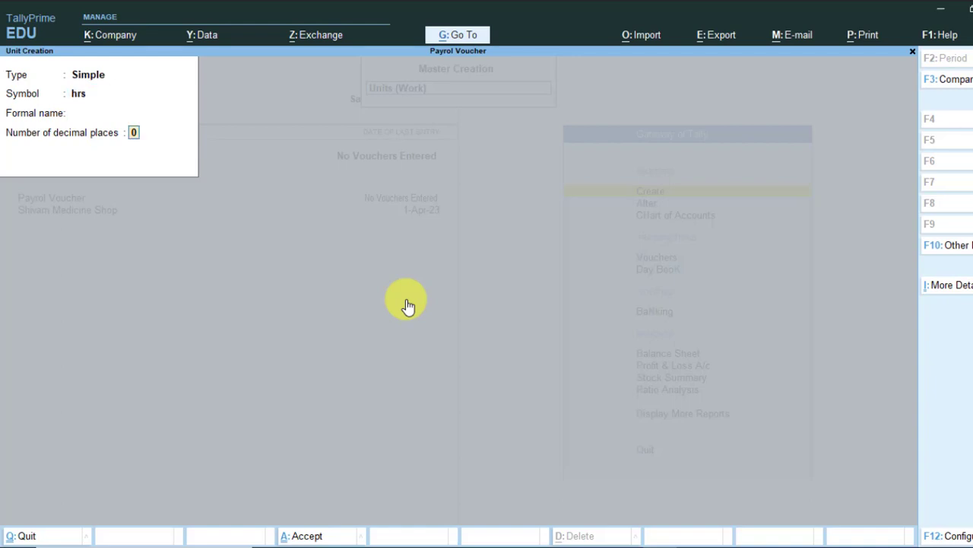
key(Return)
key(Return)
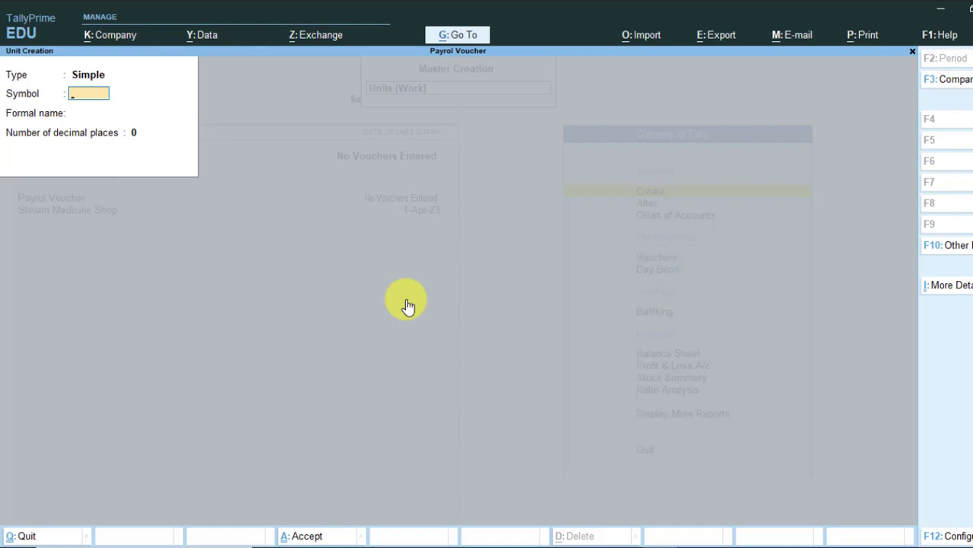
key(Escape)
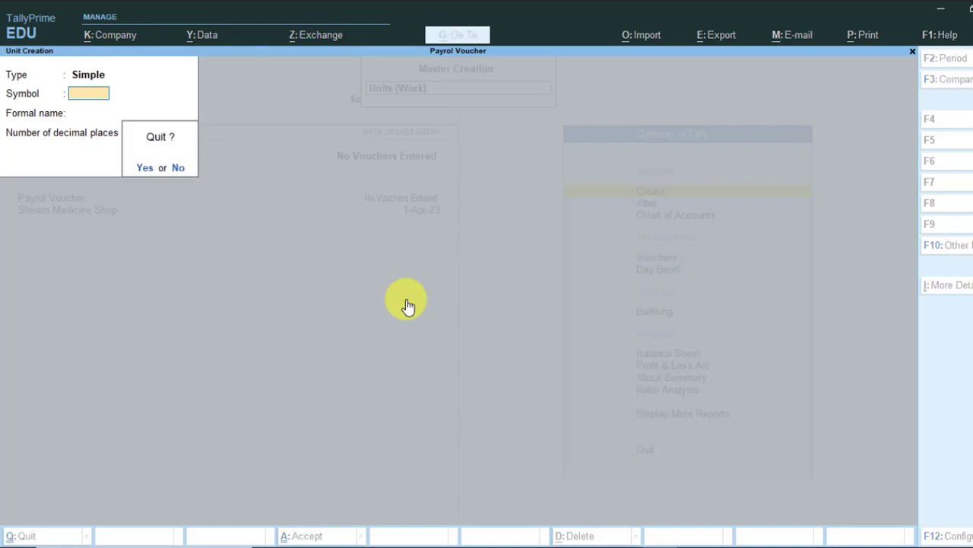
key(Return)
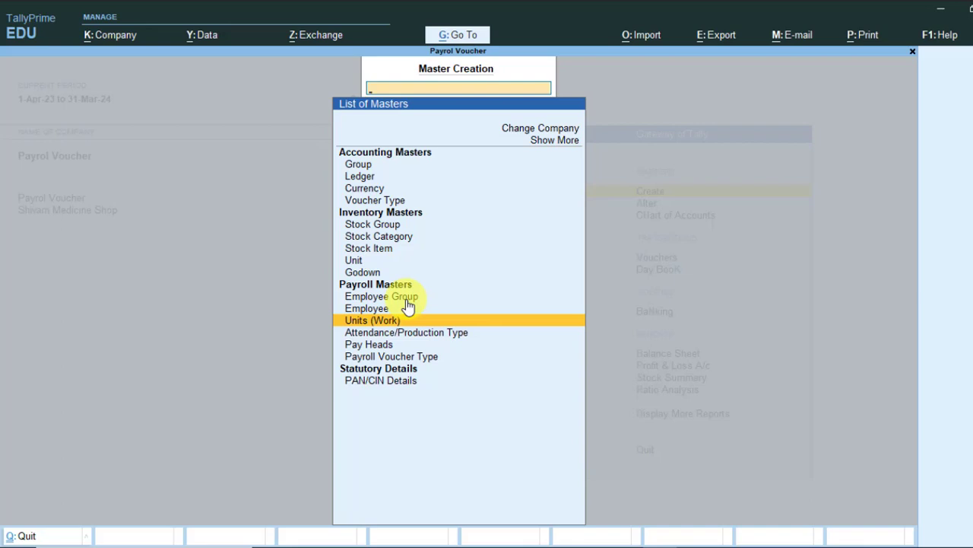
Create an attendance type named Absent under Primary, with type Leave without Pay and period type Days.
key(Down)
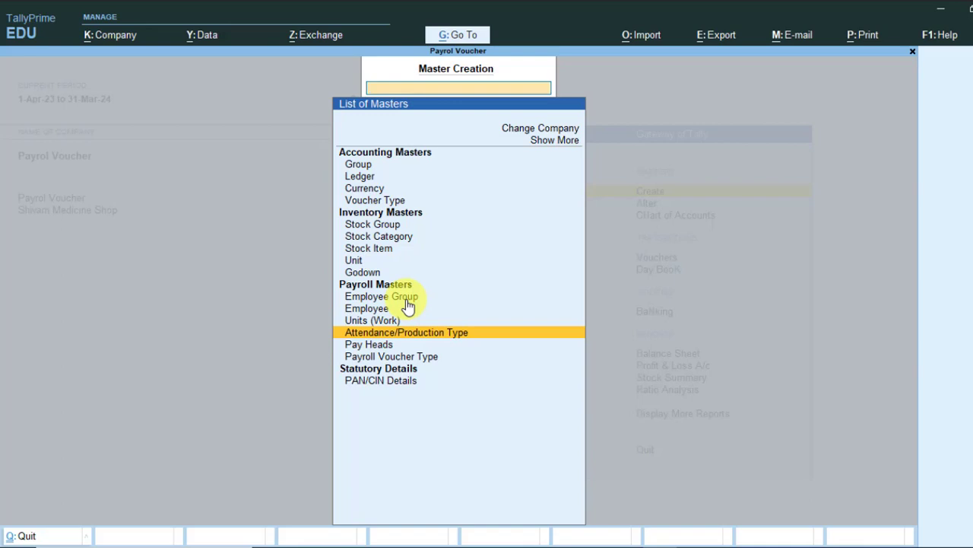
key(Return)
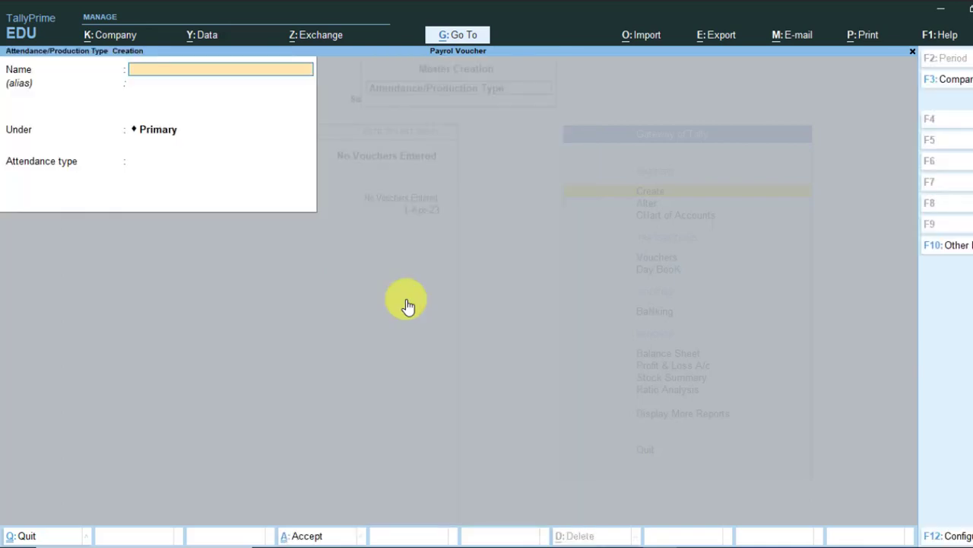
text(Absent)
key(Return)
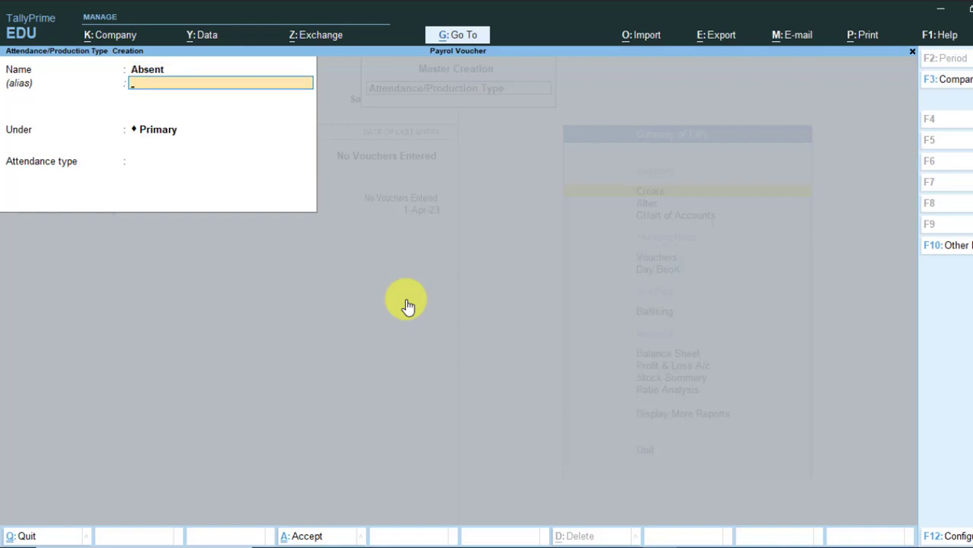
key(Return)
key(Return)
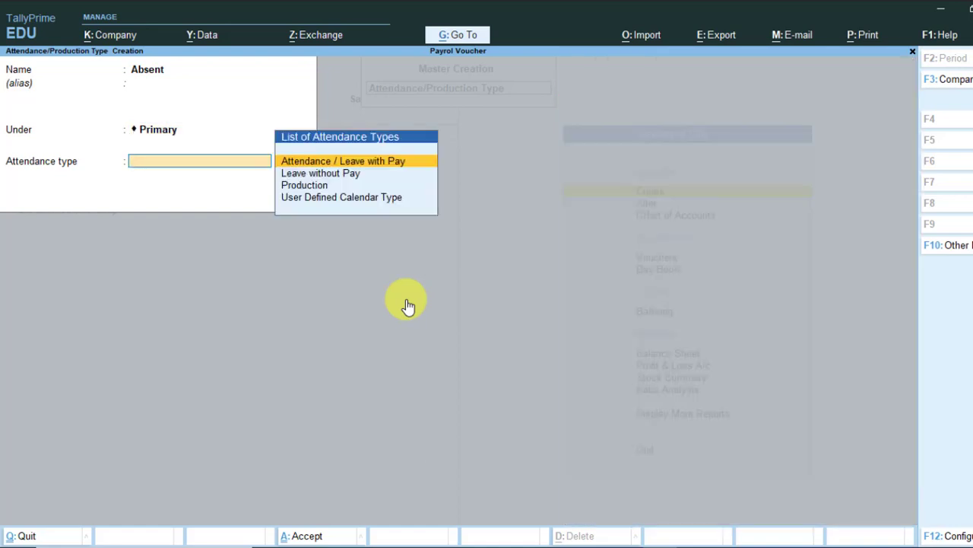
key(Down)
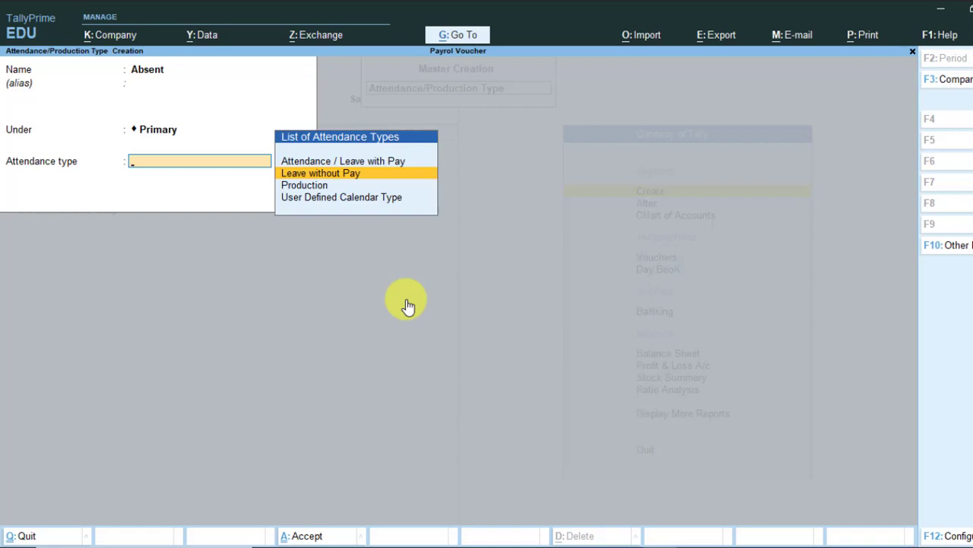
key(Return)
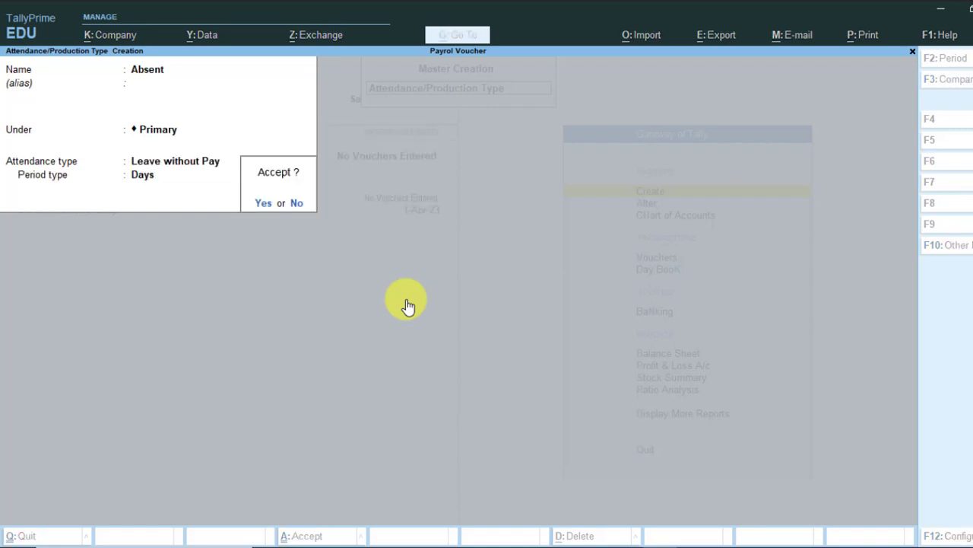
key(Return)
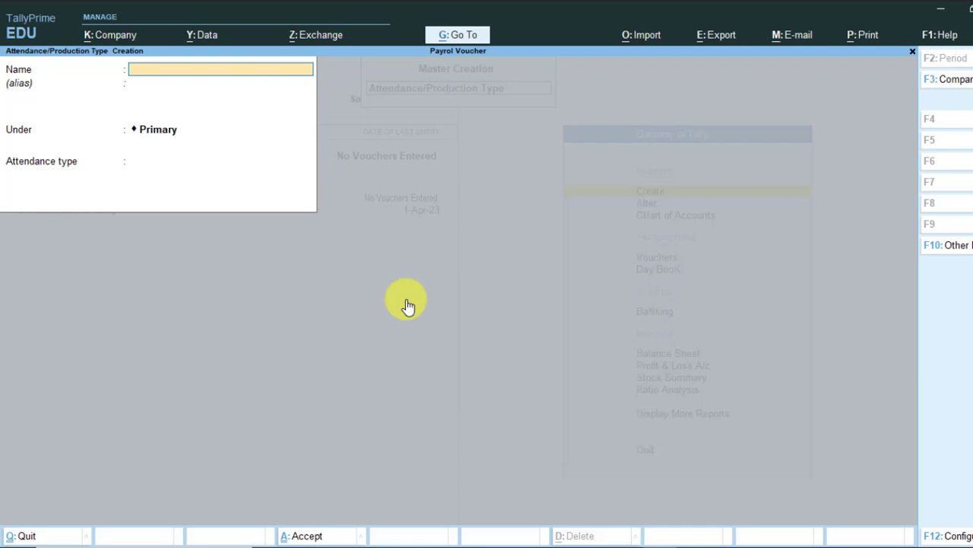
Create an attendance/production type named Ovetime under Primary, with type Production and unit hrs, and leave attendance type creation.
text(Ovetime)
key(Return)
key(Return)
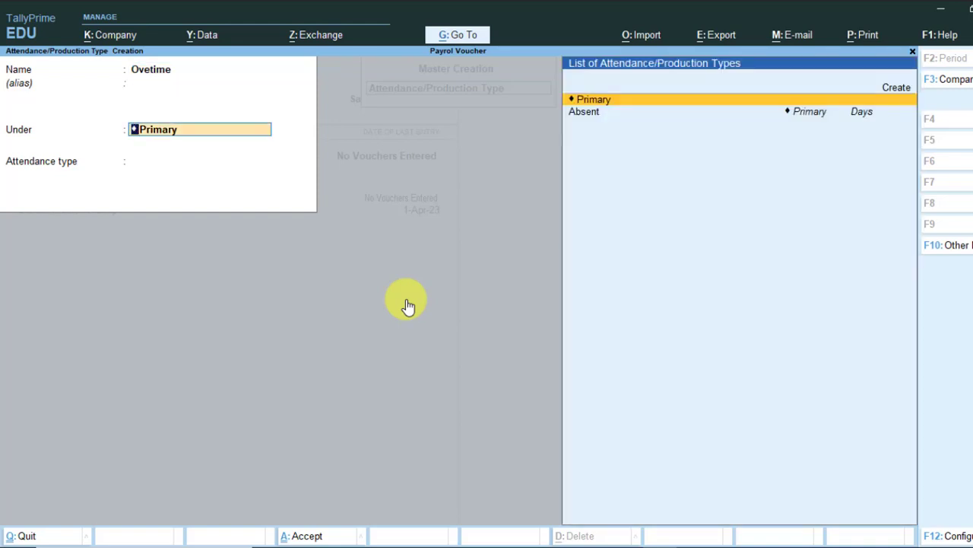
key(Return)
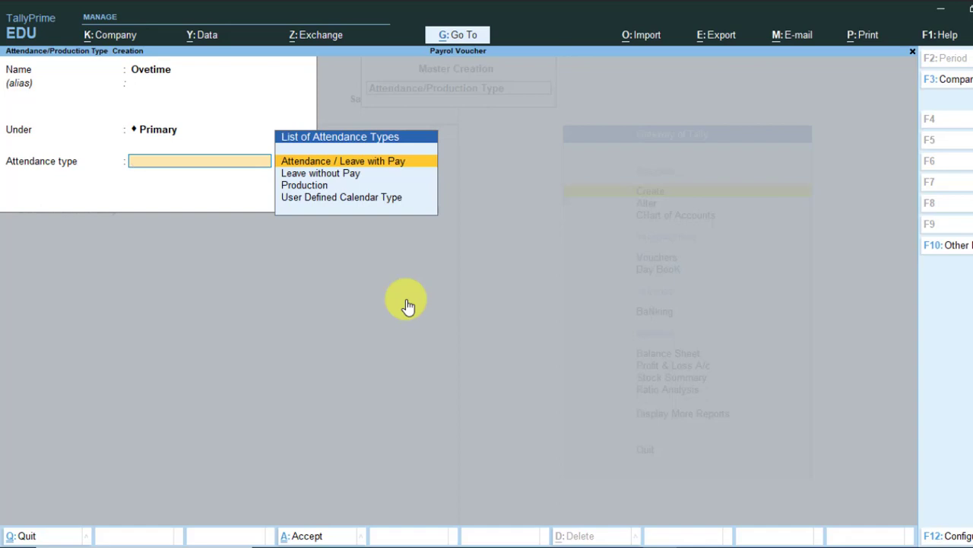
key(Down)
key(Down)
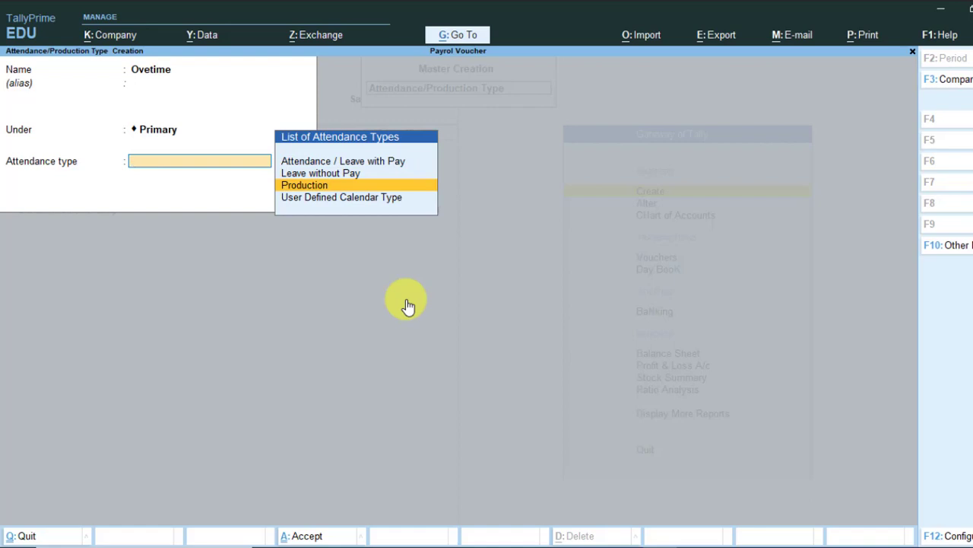
key(Return)
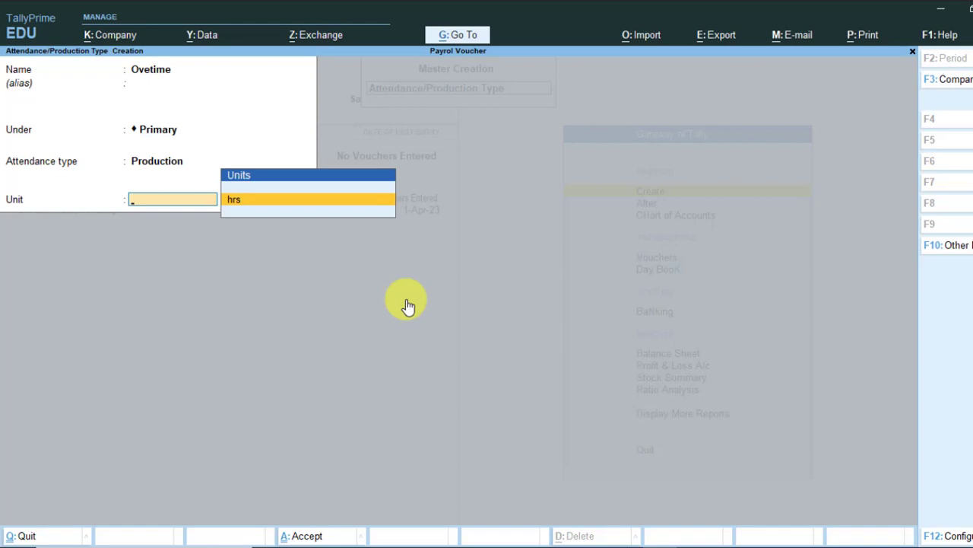
key(Return)
key(Return)
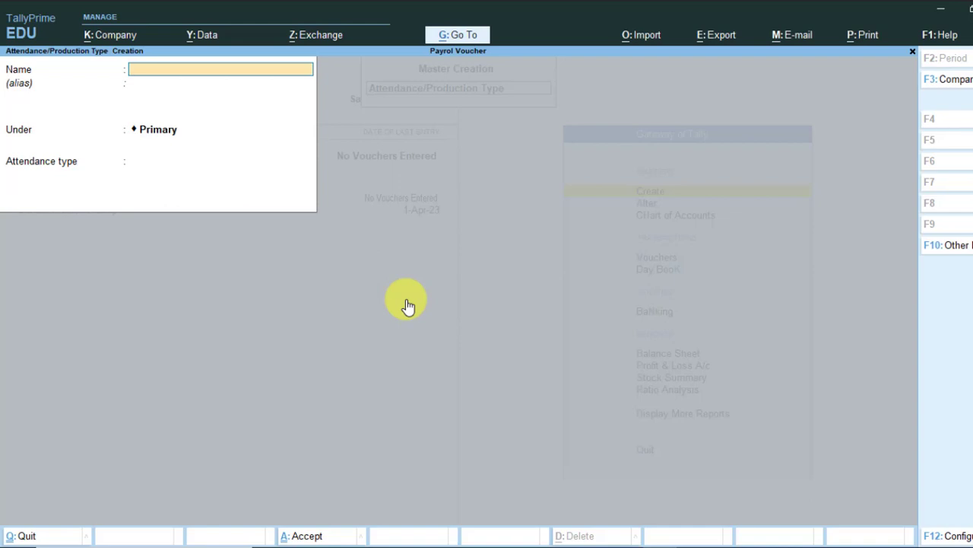
key(Escape)
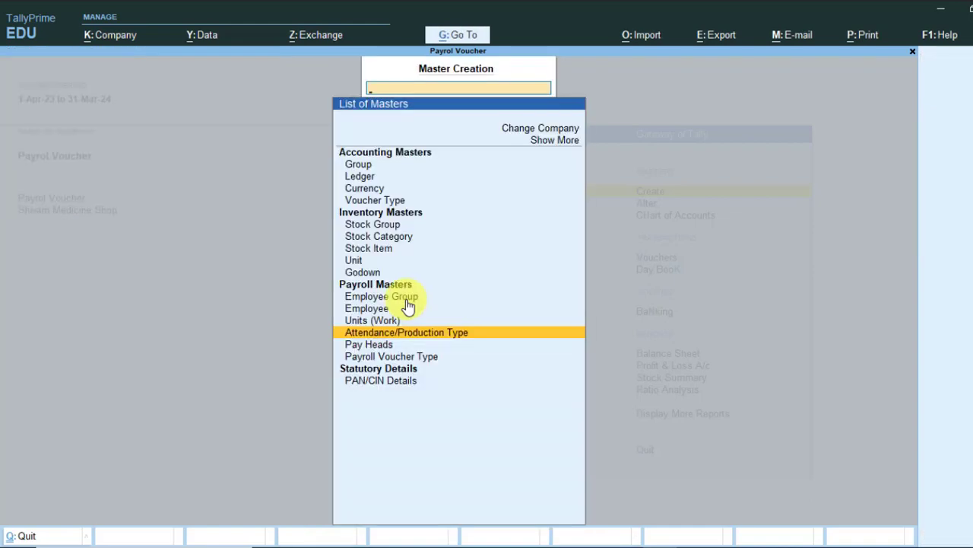
Start a pay head named Basic as Earnings for Employees with income type Fixed, under Indirect Expenses.
key(Down)
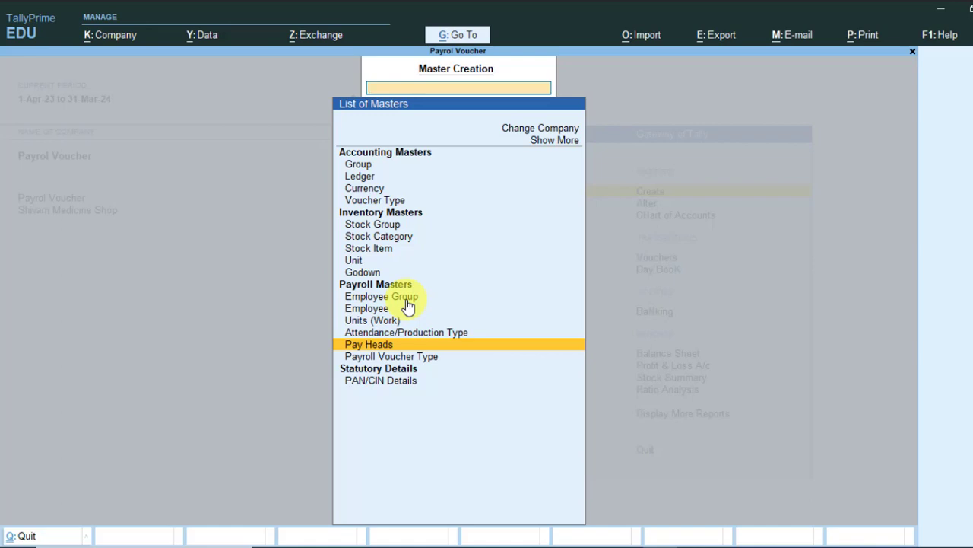
key(Return)
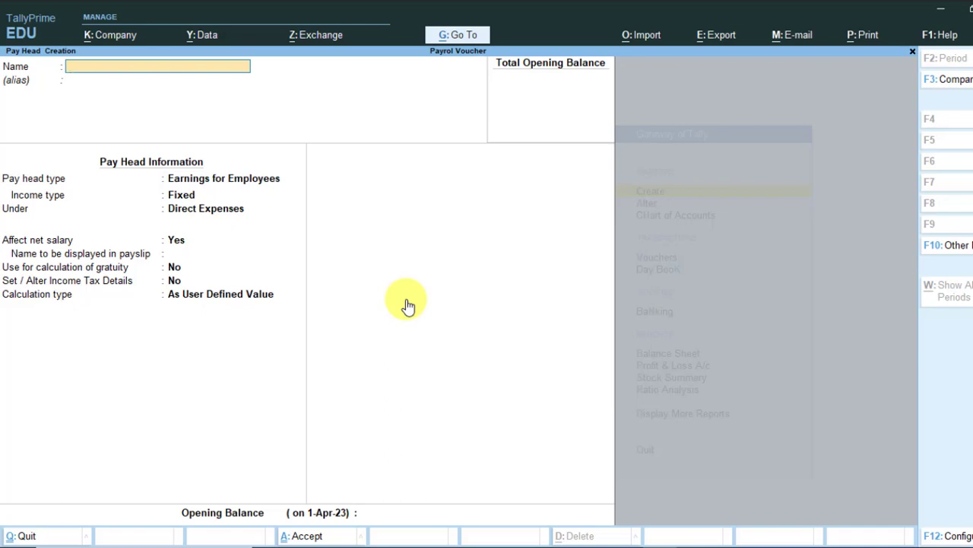
text(Basic)
key(Return)
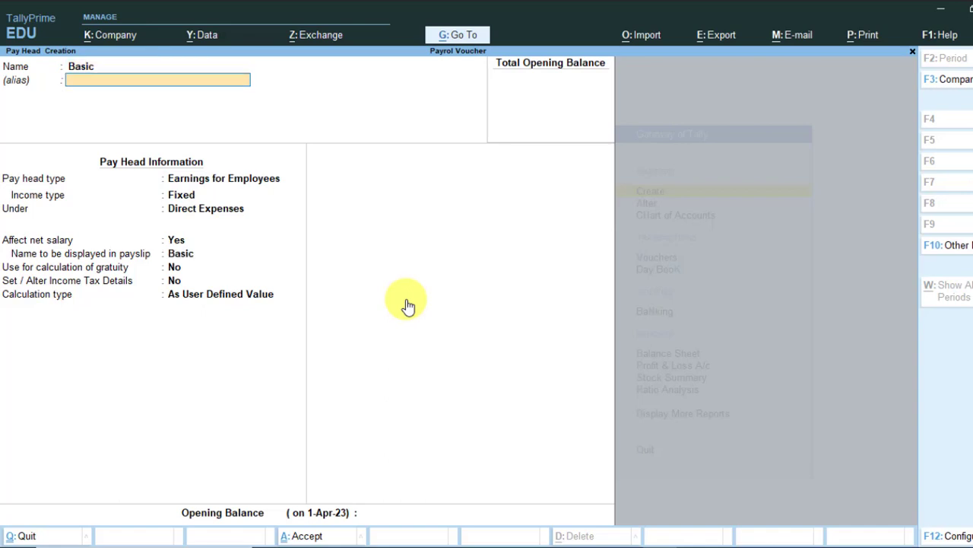
key(Return)
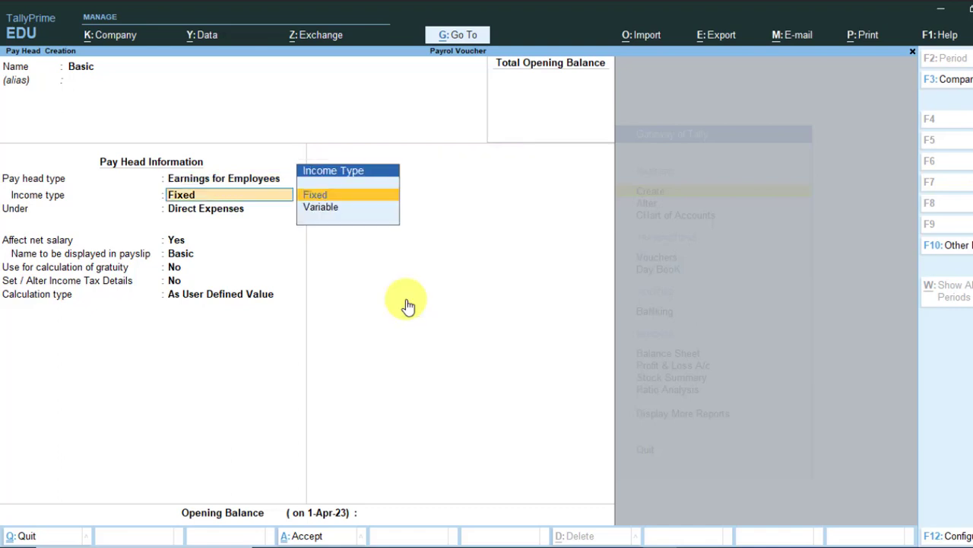
key(Return)
key(Return)
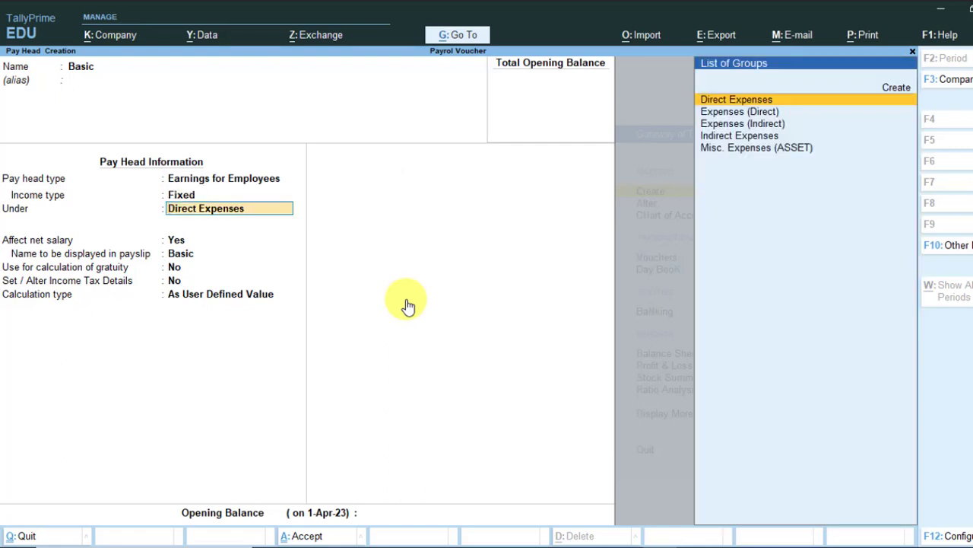
text(In)
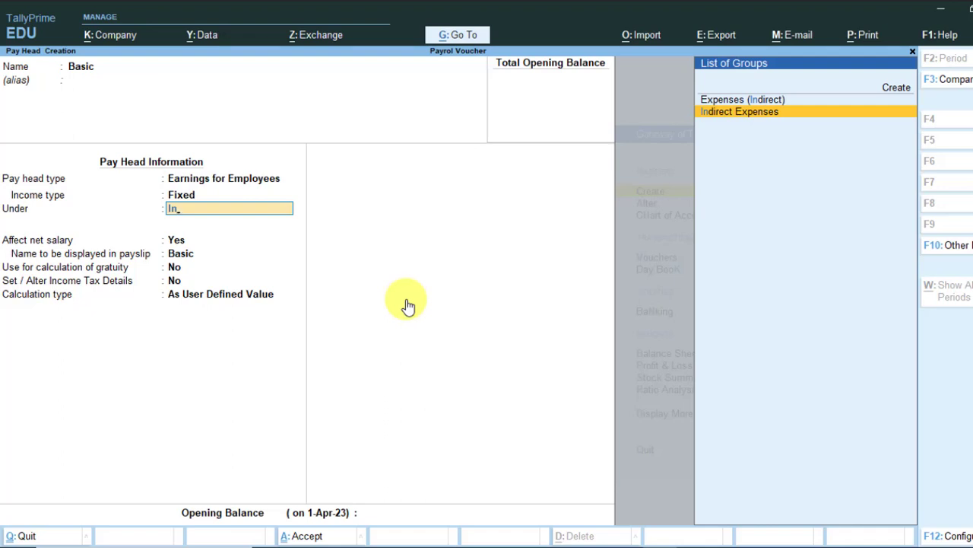
key(Return)
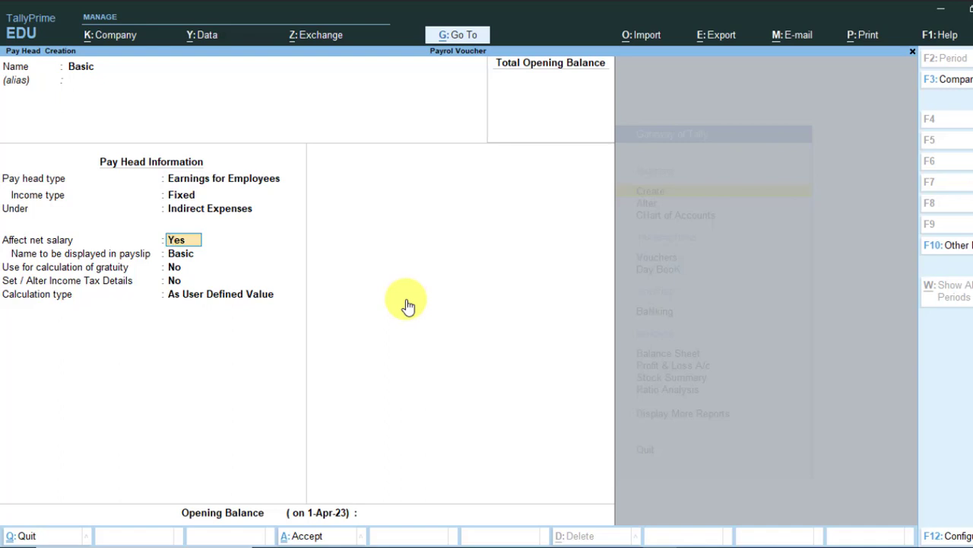
Keep the Basic pay head's net salary, payslip name, gratuity and income tax defaults, and set its calculation type to On Attendance.
key(Return)
key(Return)
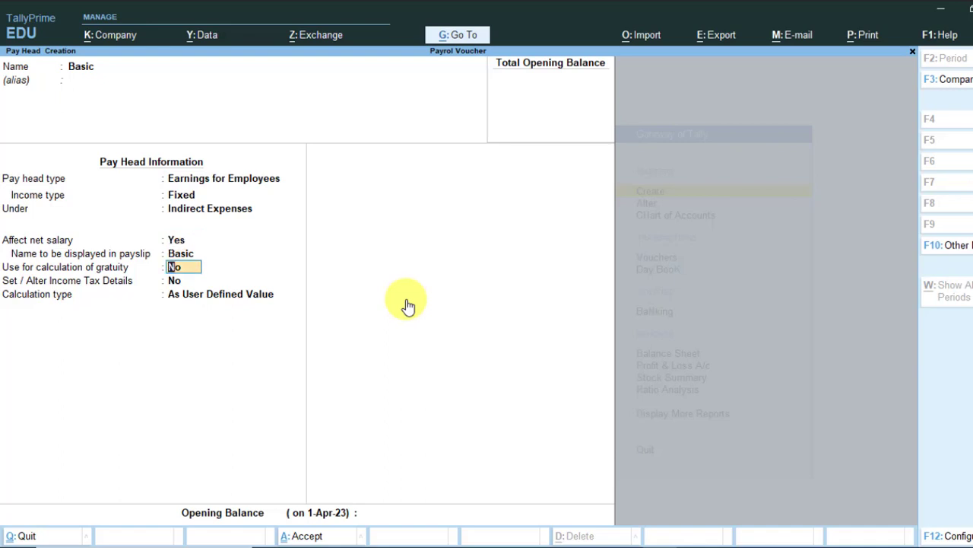
key(Return)
key(Return)
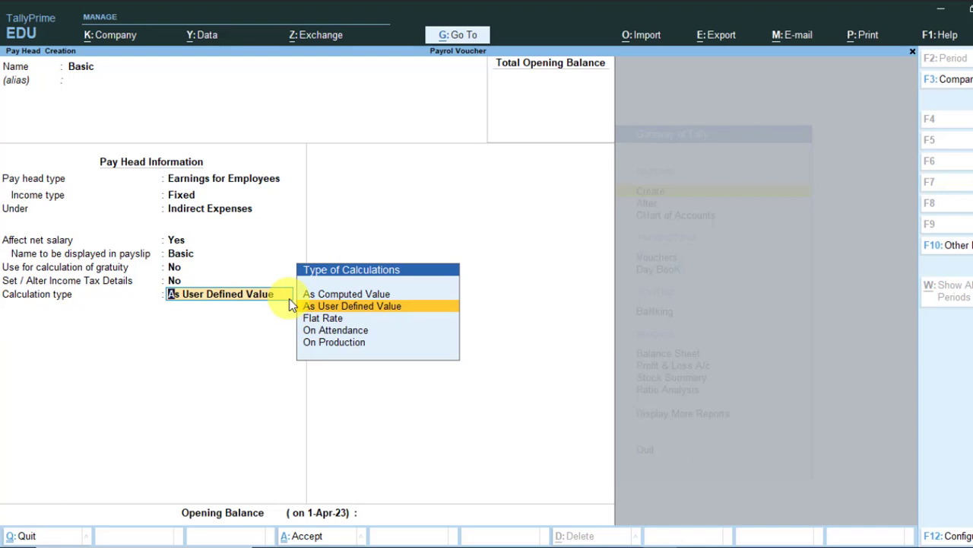
key(Down)
key(Down)
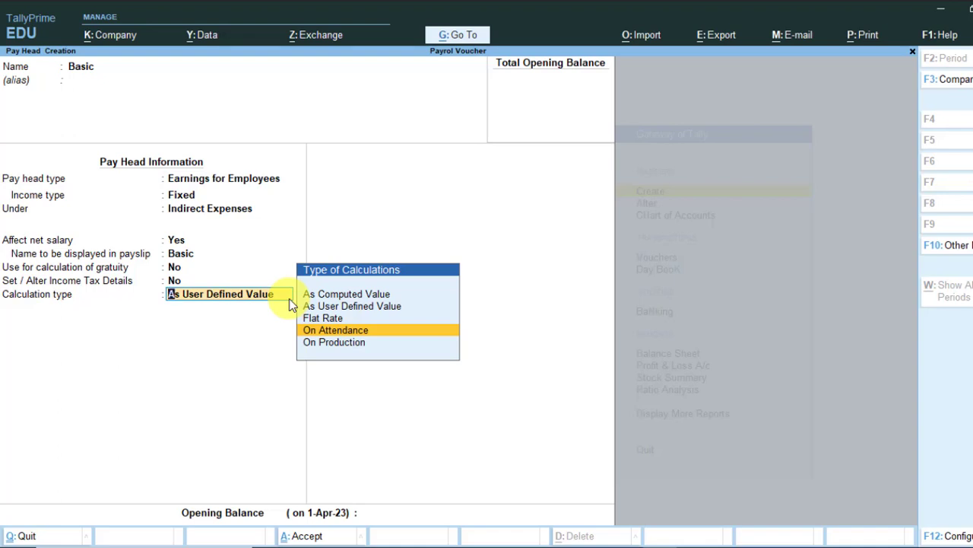
key(Return)
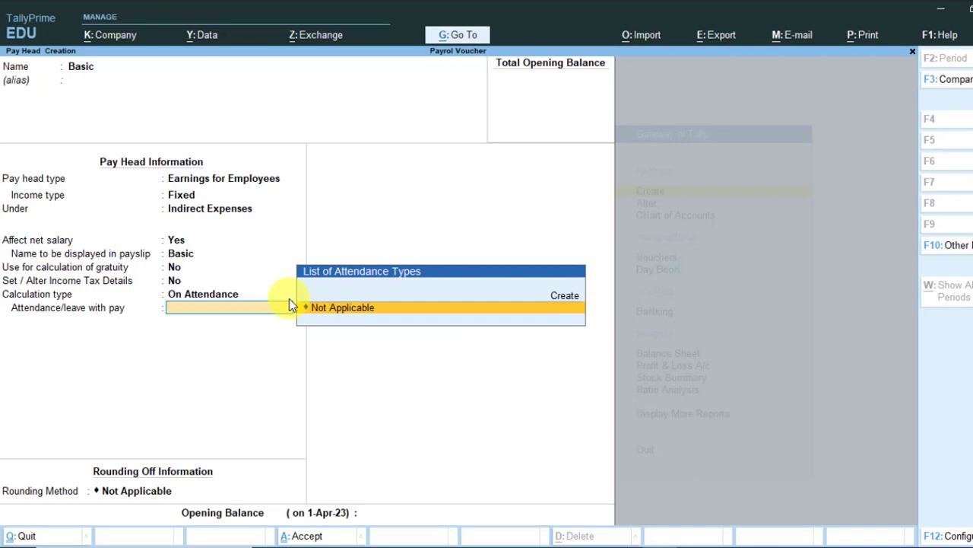
Set attendance/leave with pay to Not Applicable, leave without pay to Absent and the calculation period to Months for Basic.
key(Return)
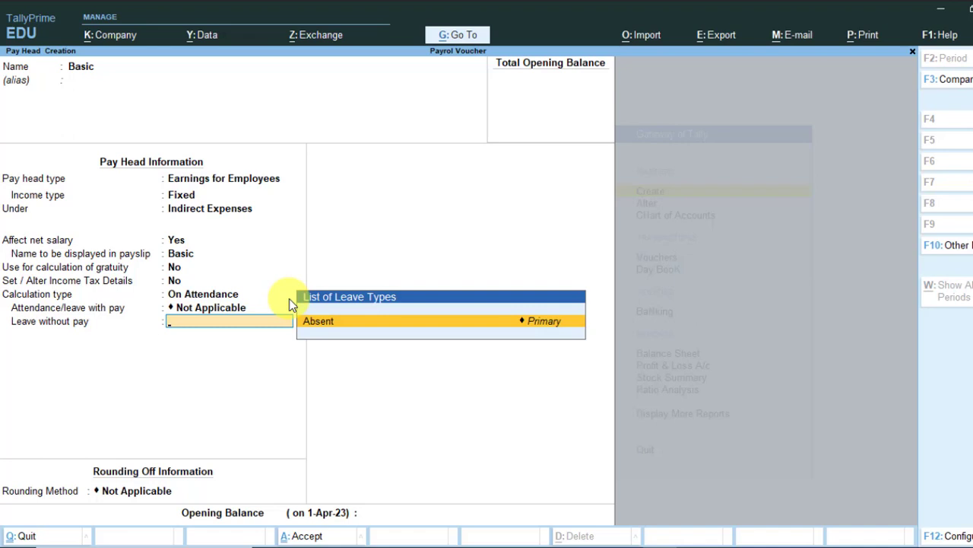
key(Return)
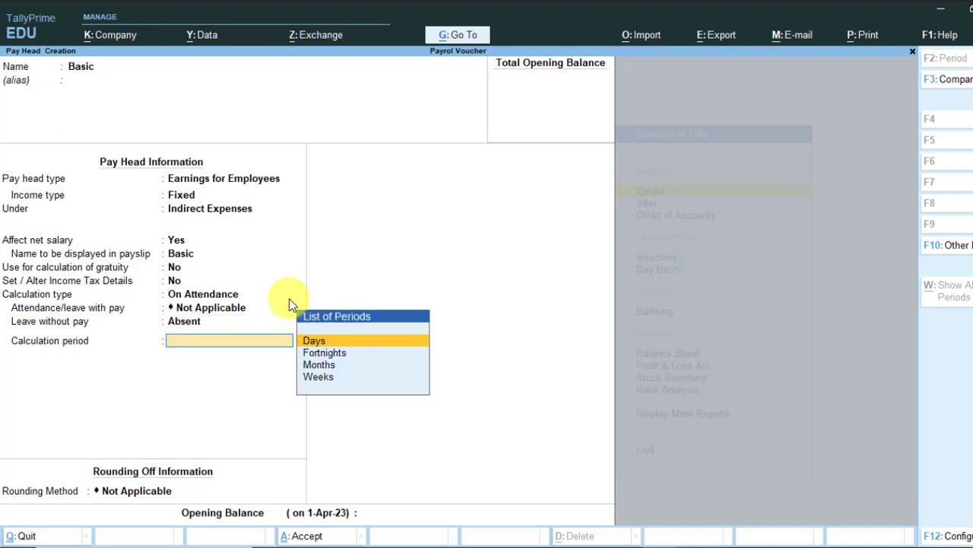
key(Down)
key(Down)
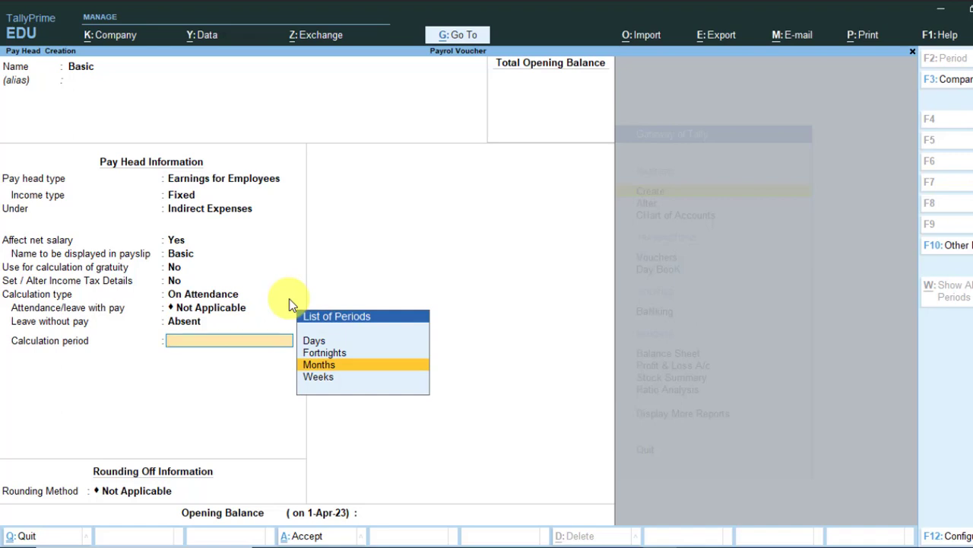
key(Return)
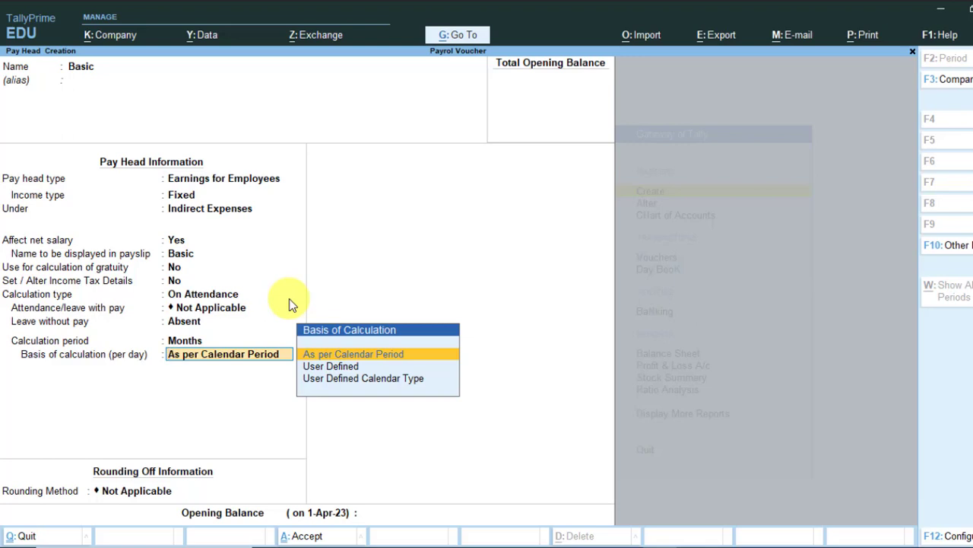
Set the Basic pay head's per-day calculation basis to As per Calendar Period, rounding to Not Applicable, leave the opening balance blank and save.
key(Return)
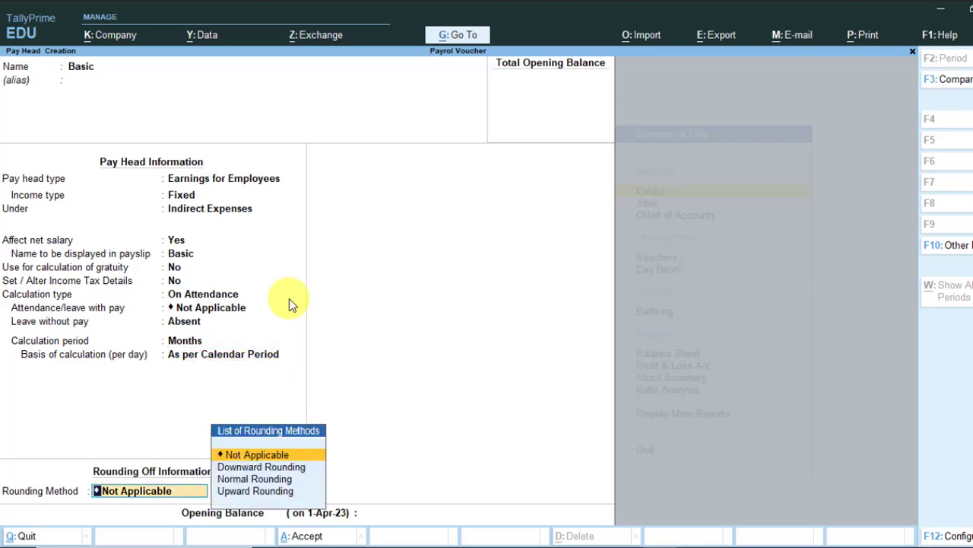
key(Return)
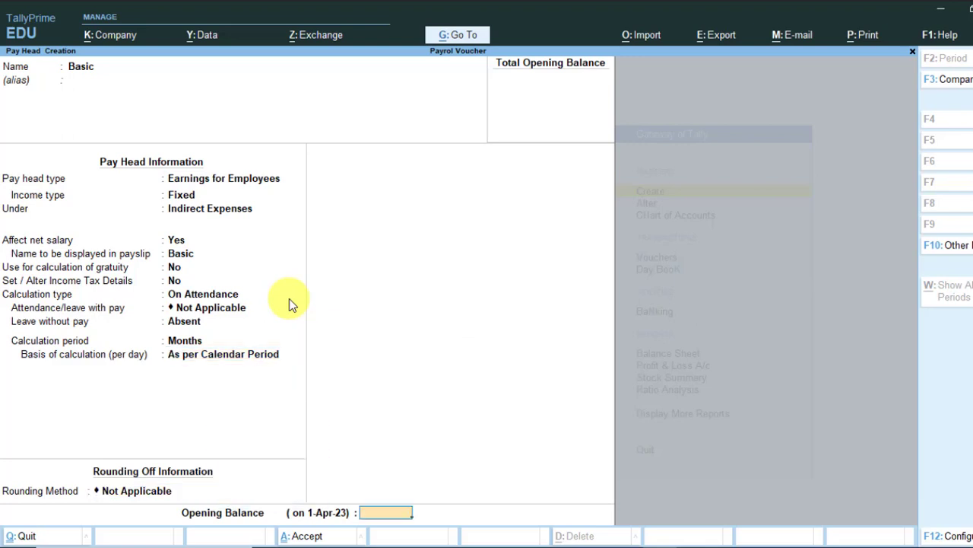
key(Return)
key(Return)
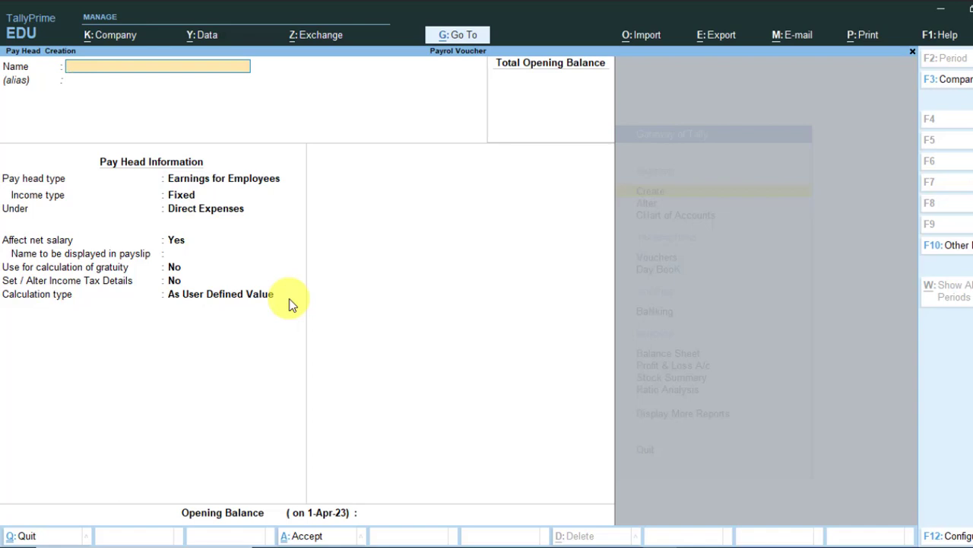
Start a pay head named Overtime as Earnings for Employees with income type Variable, under Indirect Expenses.
text(Overtime)
key(Return)
key(Return)
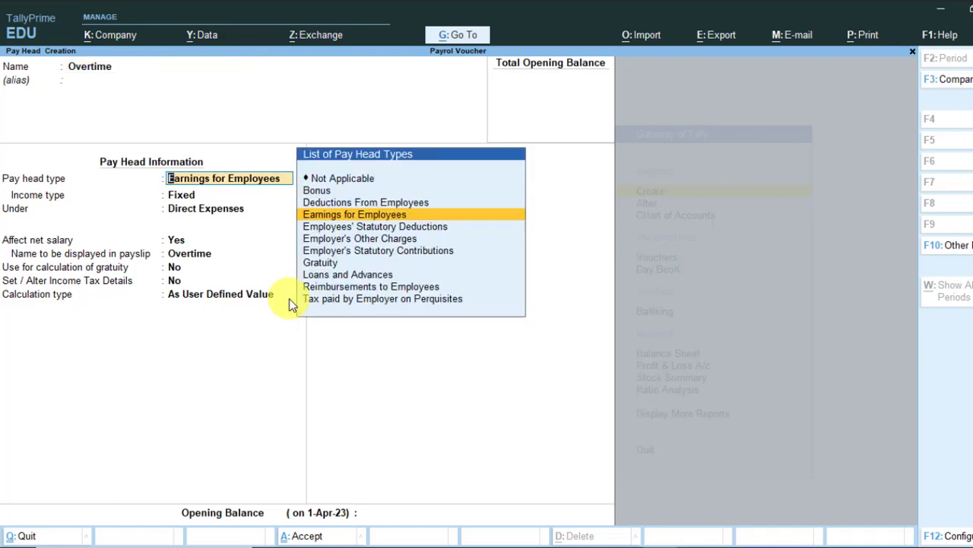
key(Return)
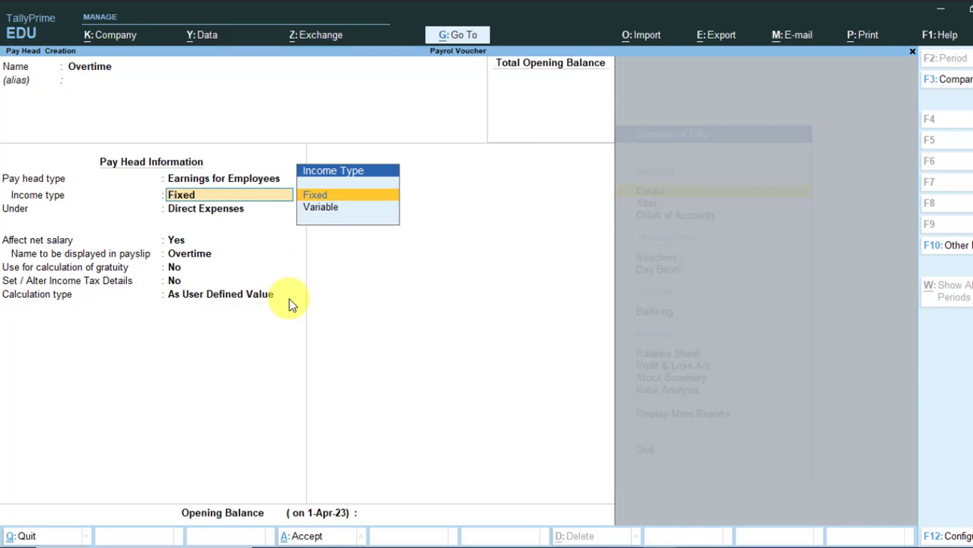
key(Down)
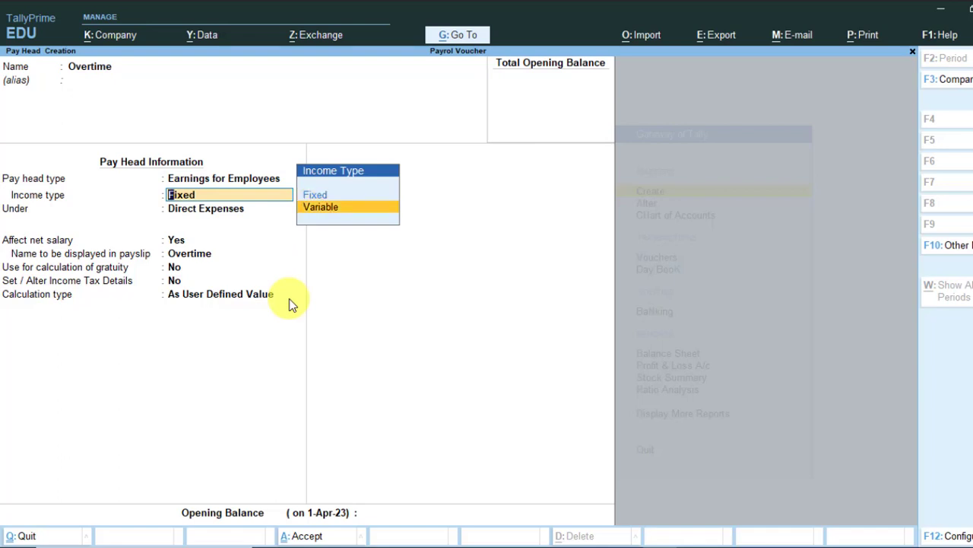
key(Return)
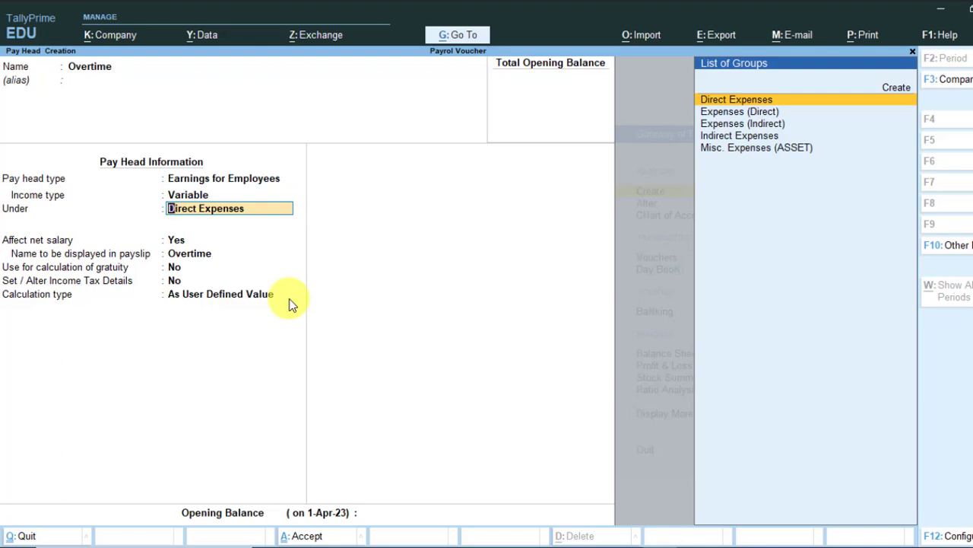
text(In)
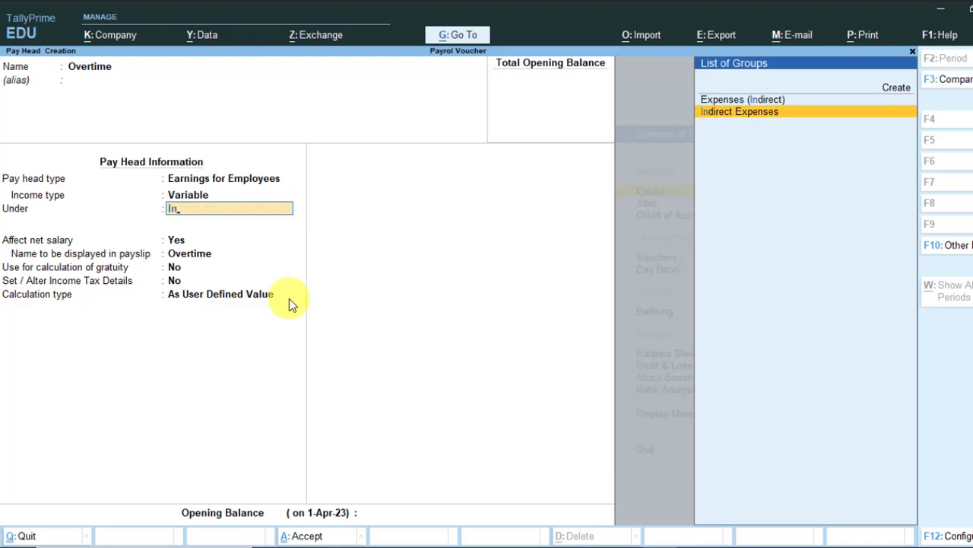
key(Return)
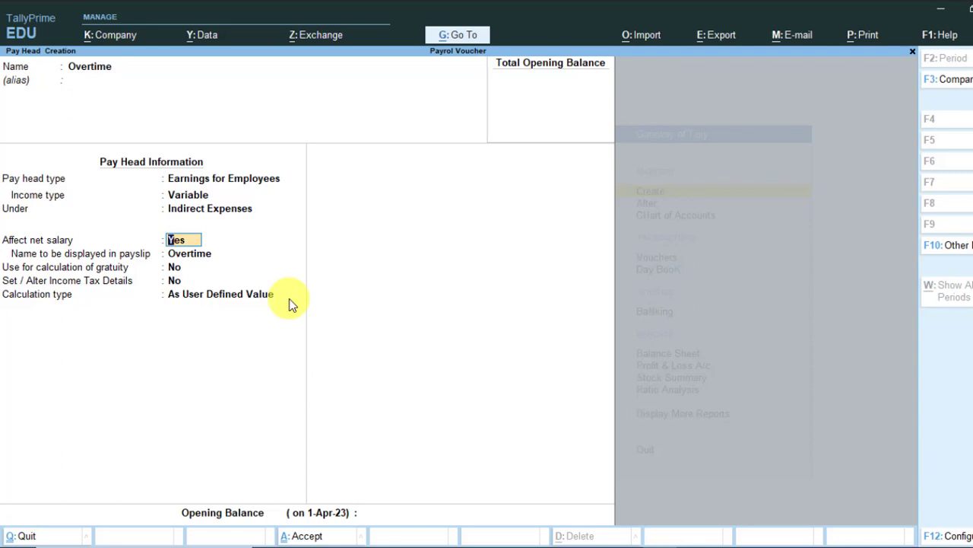
Keep Overtime's net salary, payslip name, gratuity and income tax defaults, and set its calculation type to On Production.
key(Return)
key(Return)
key(Return)
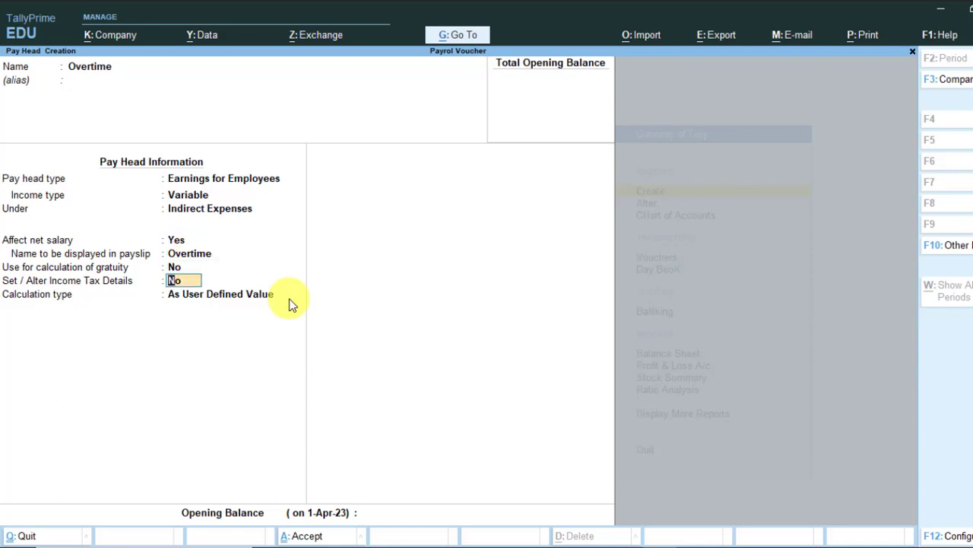
key(Return)
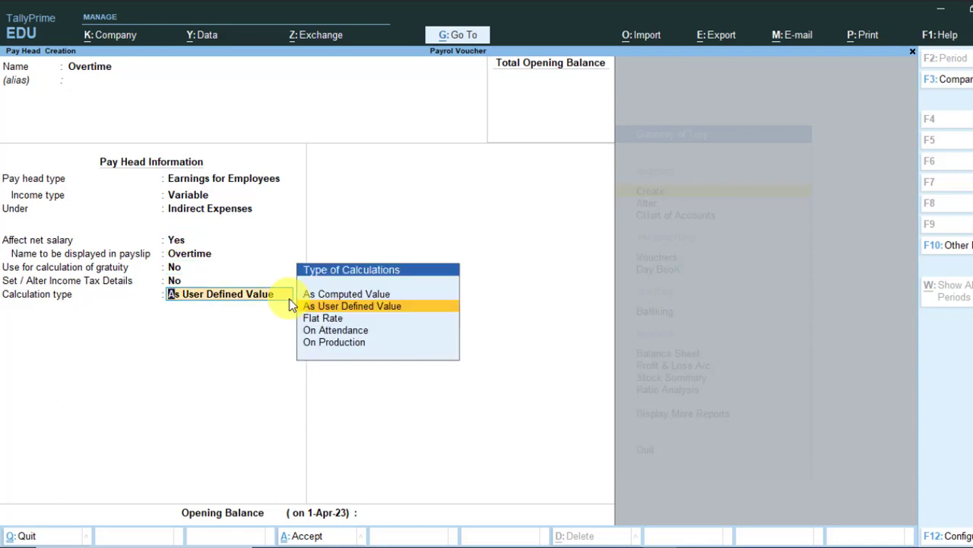
key(Down)
key(Down)
key(Down)
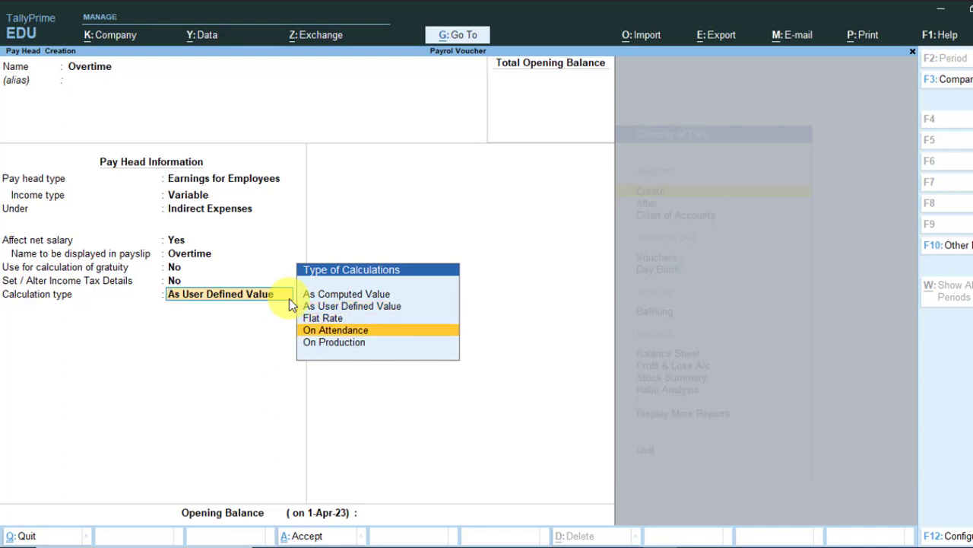
key(Return)
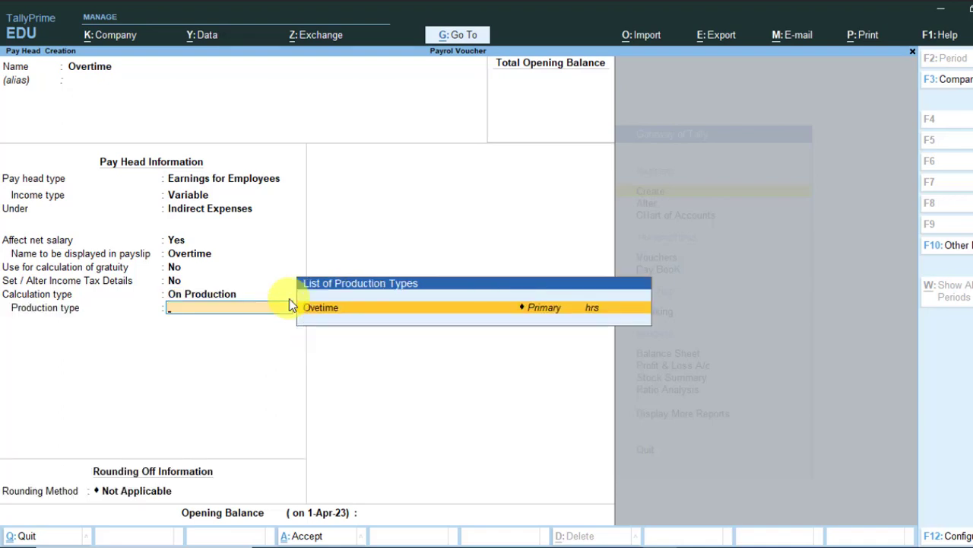
Assign the Ovetime production type, keep rounding Not Applicable with no opening balance, and save the Overtime pay head.
key(Return)
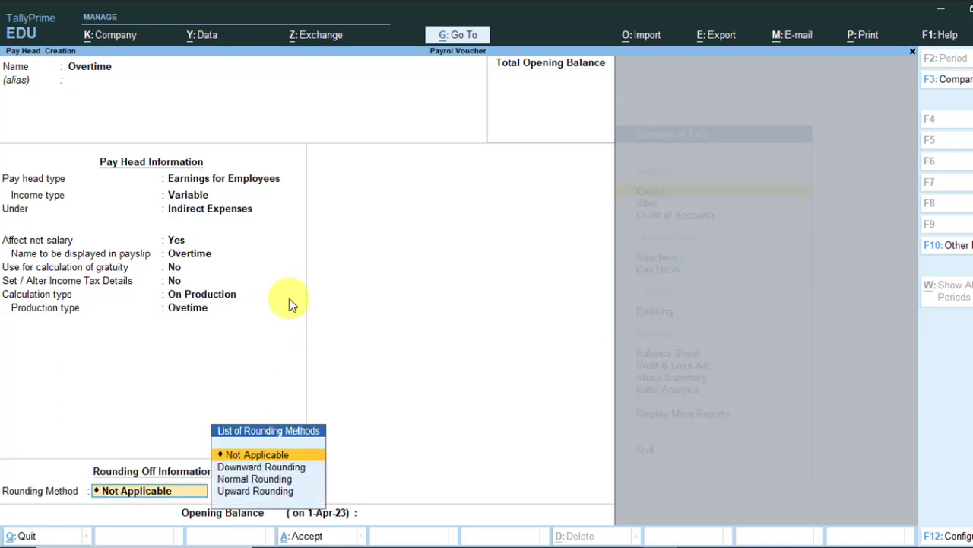
key(Return)
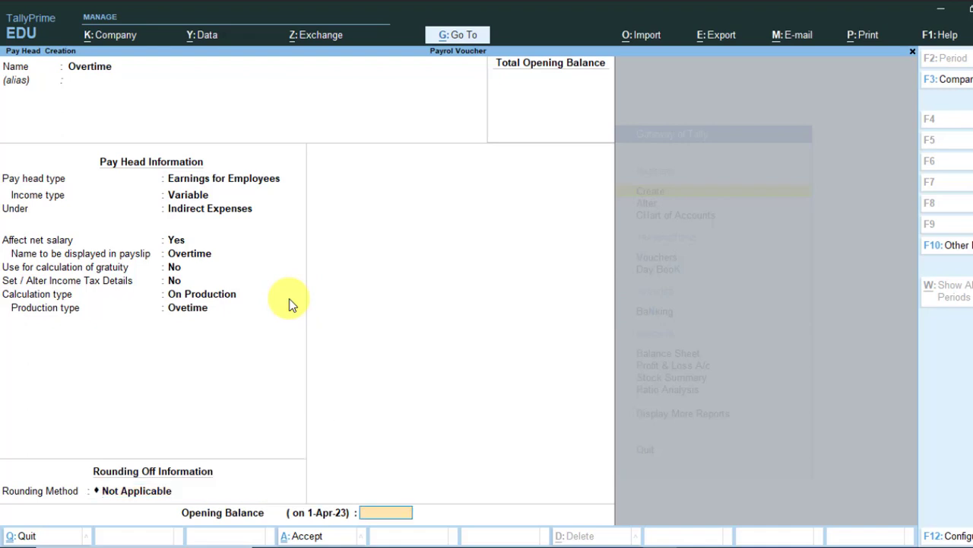
key(Return)
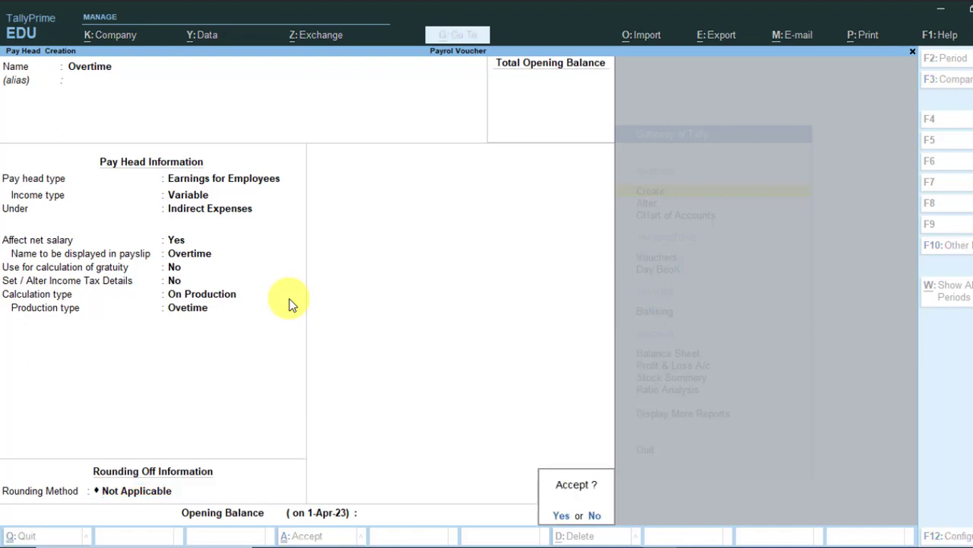
key(Return)
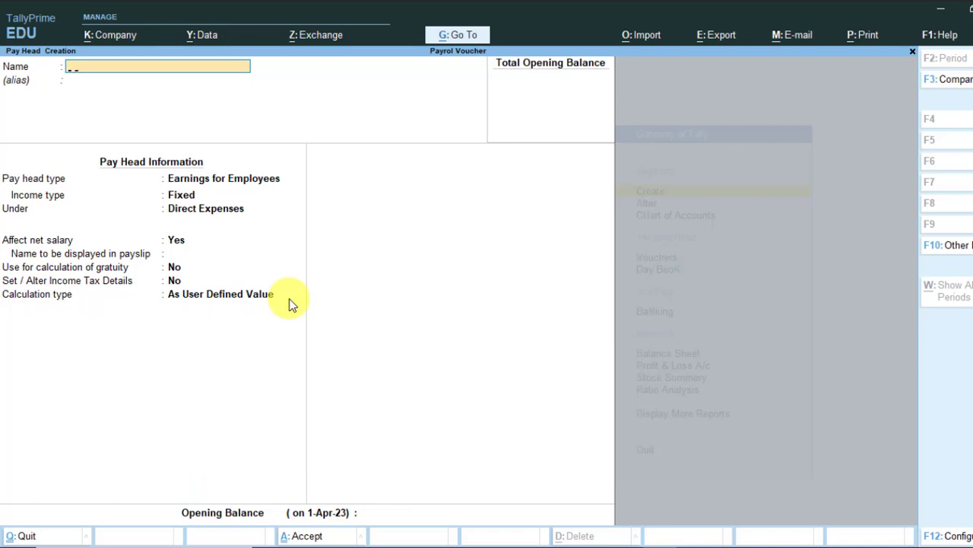
Start a pay head named PF as Deductions From Employees, under Current Liabilities.
text(PF)
key(Return)
key(Return)
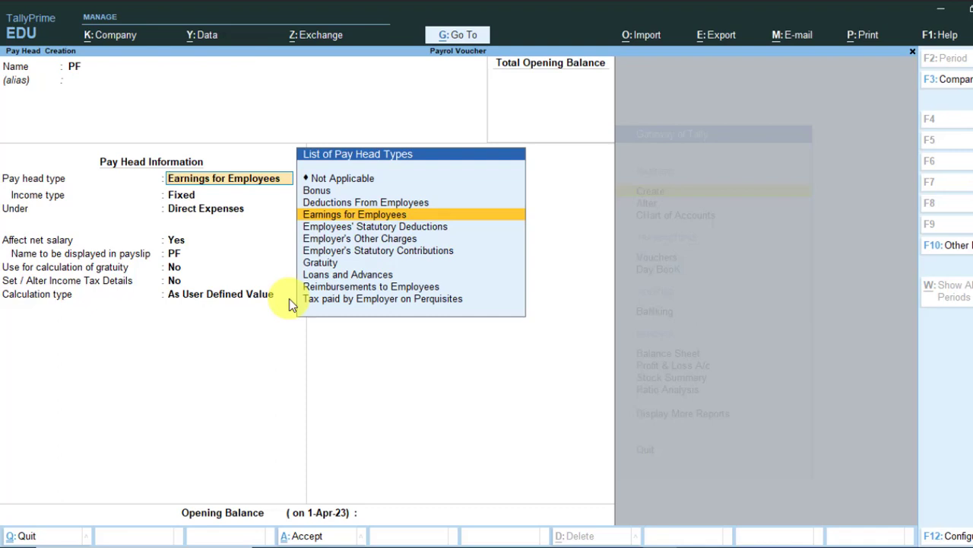
key(Up)
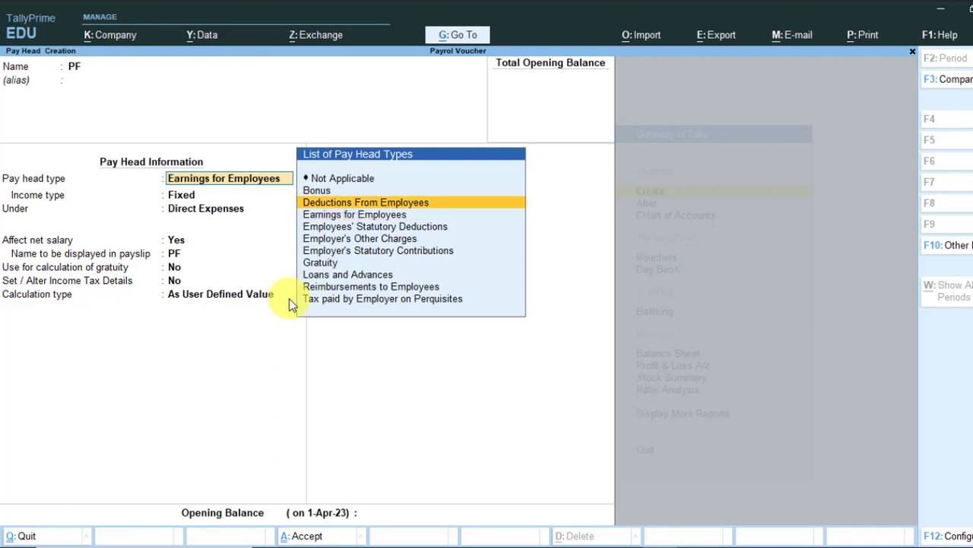
key(Return)
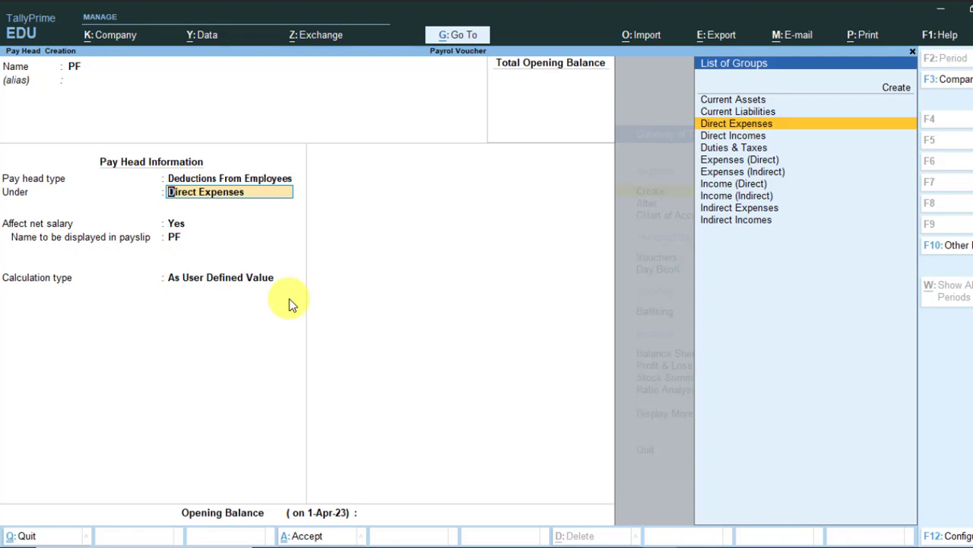
text(Cu)
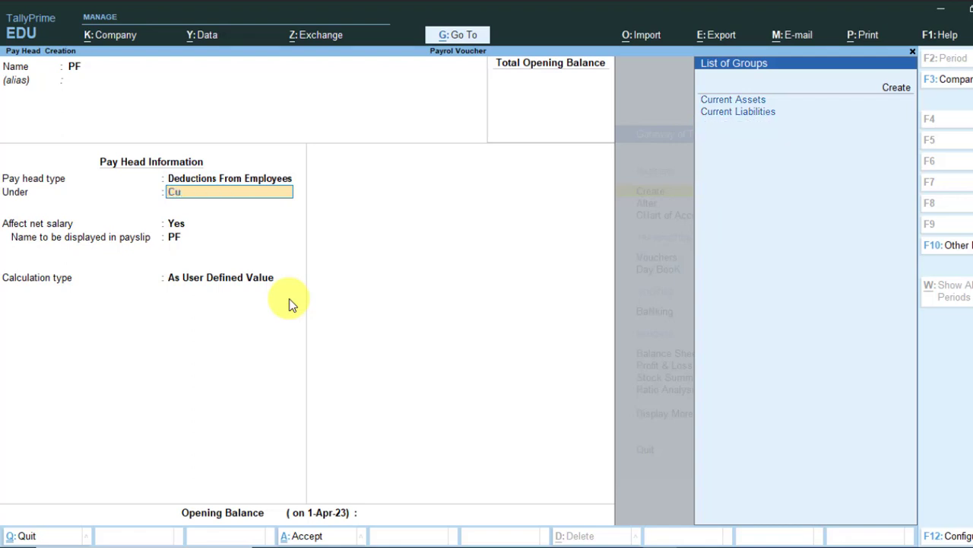
key(Down)
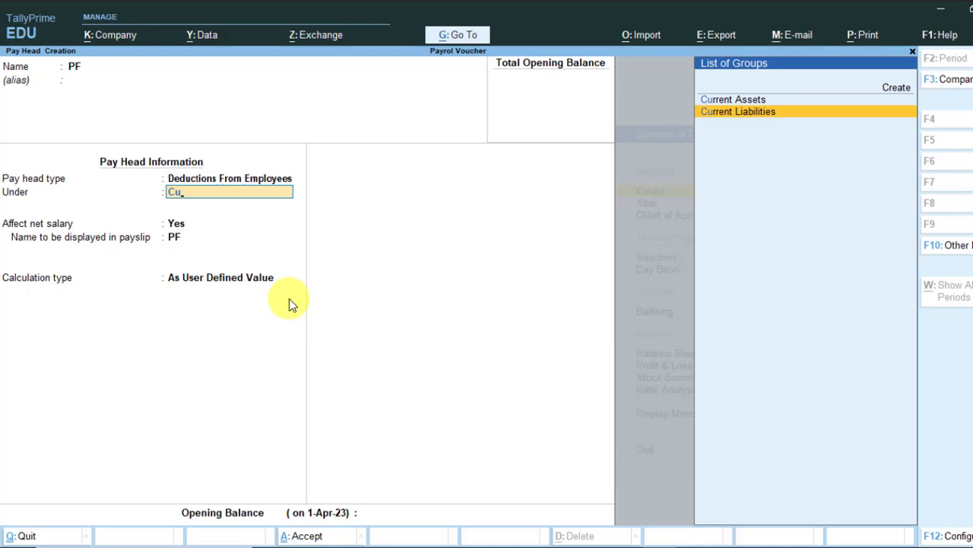
key(Return)
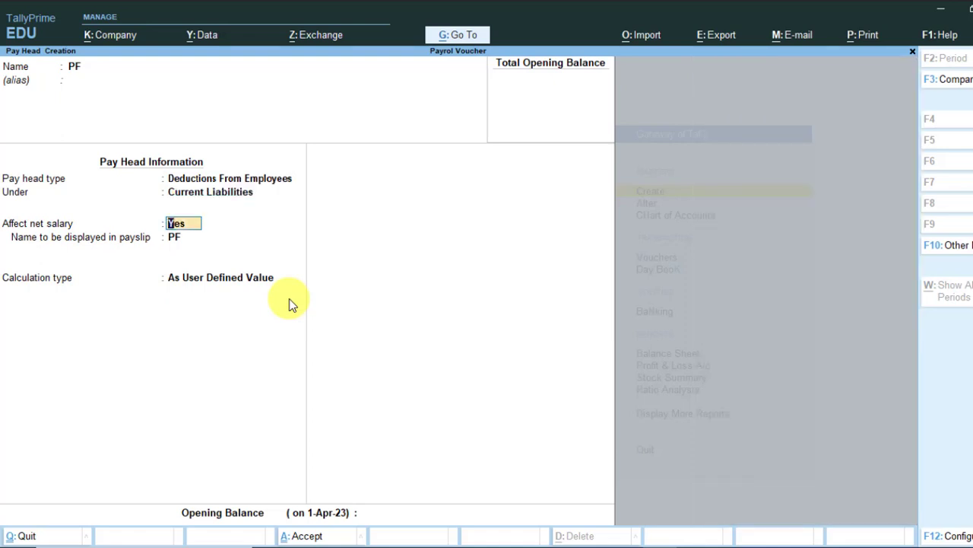
Keep PF's net salary, payslip name and rounding defaults, and calculate it As Computed Value on Current Earnings Total.
key(Return)
key(Return)
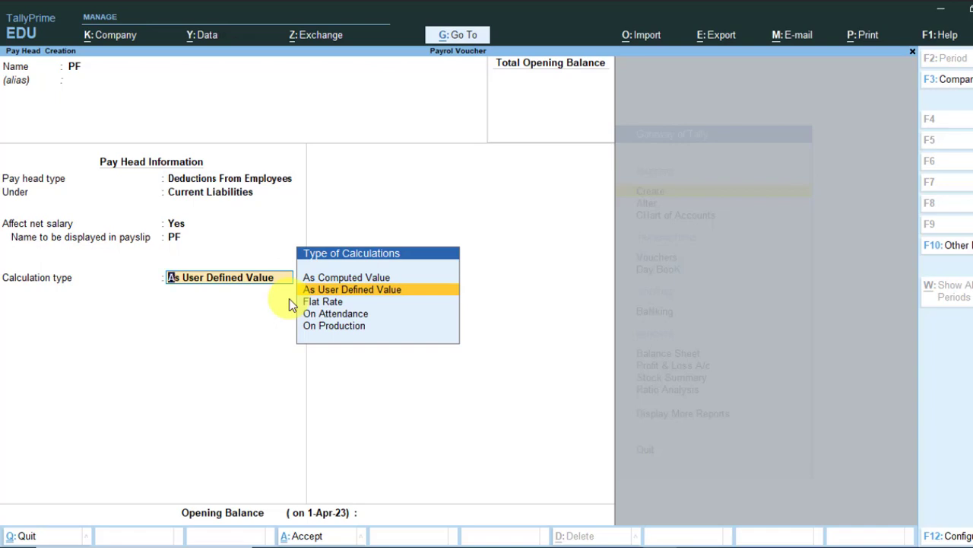
key(Up)
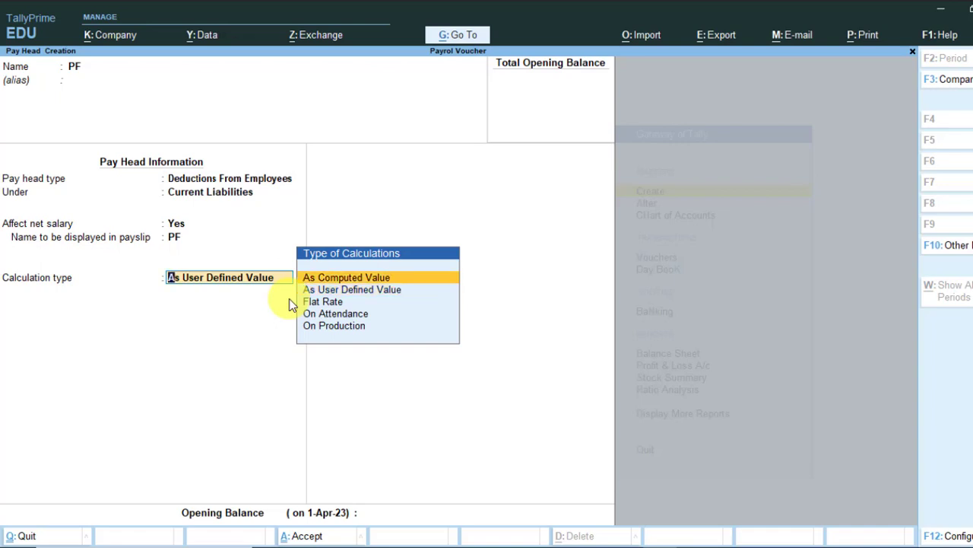
key(Return)
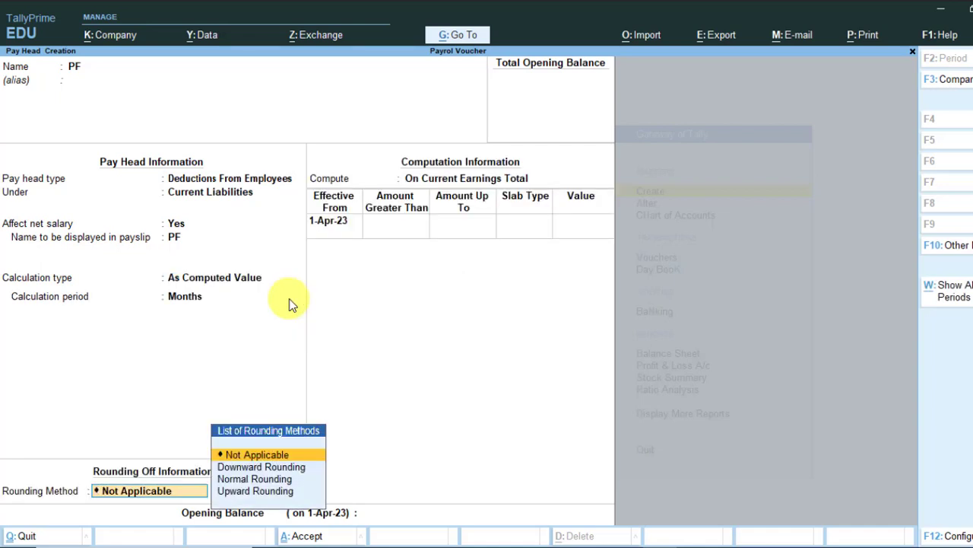
key(Return)
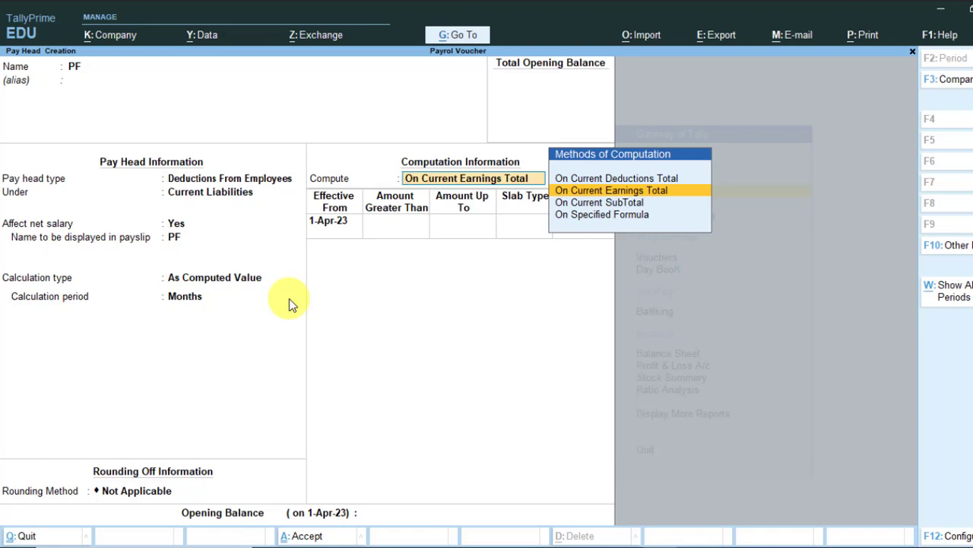
click(668, 192)
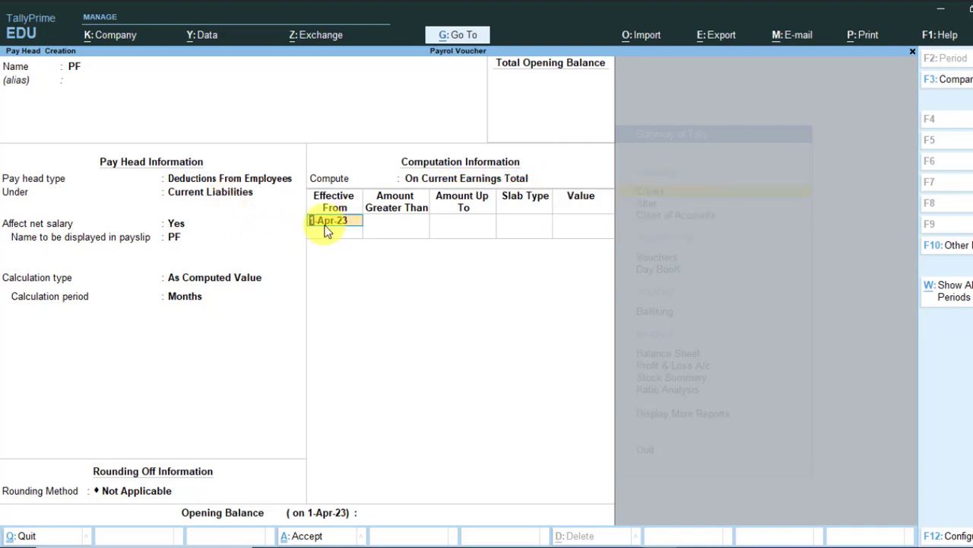
Add a PF slab effective from 1-Apr-23 for amounts up to 10,000 with slab type Percentage at 0%.
key(Return)
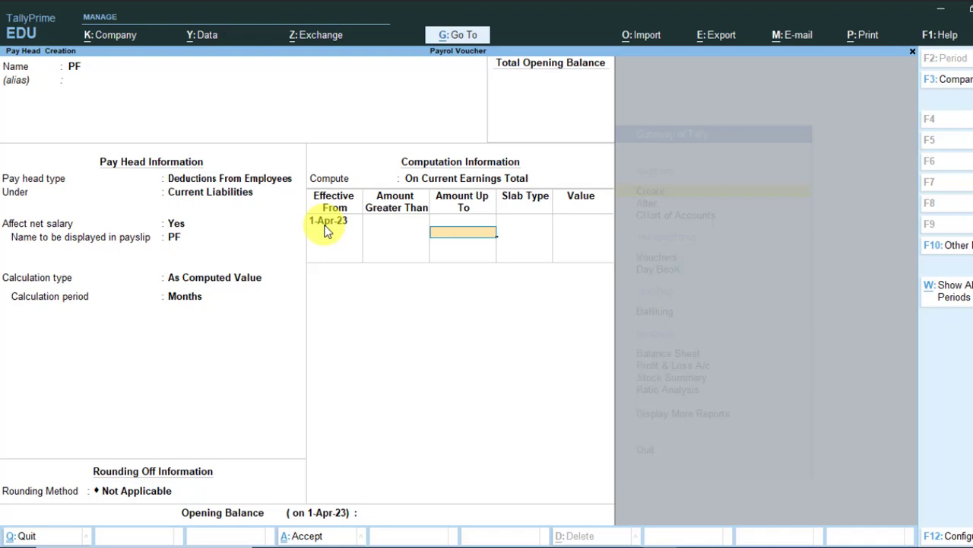
text(10,000)
key(Return)
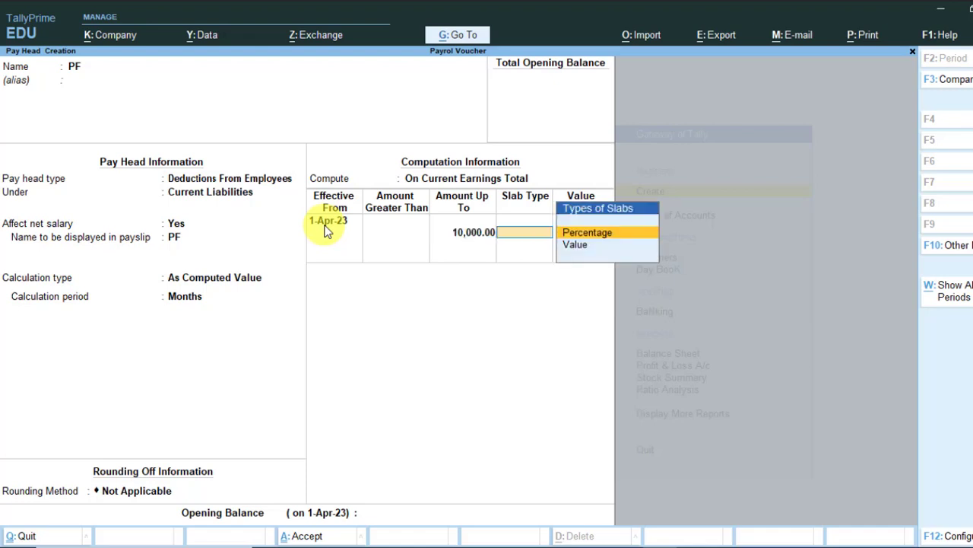
key(Return)
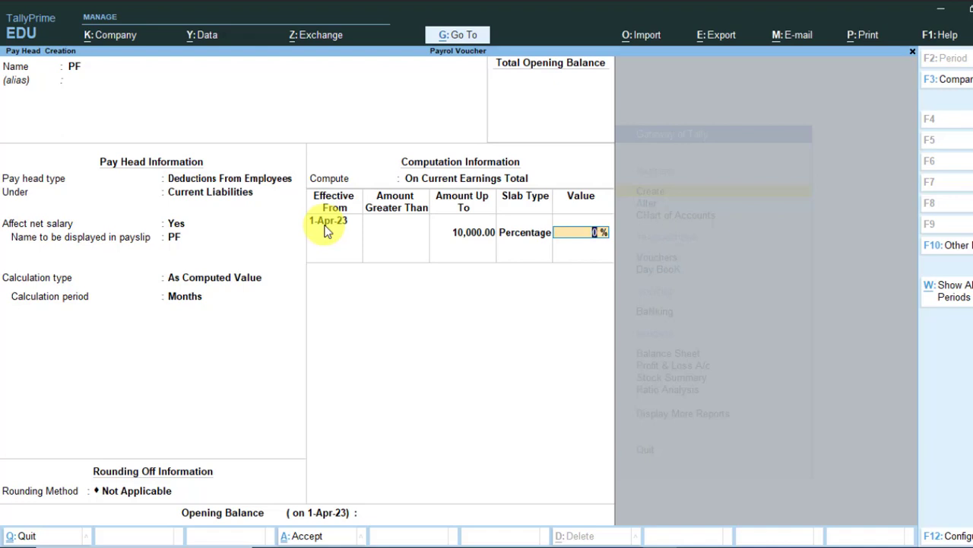
key(Return)
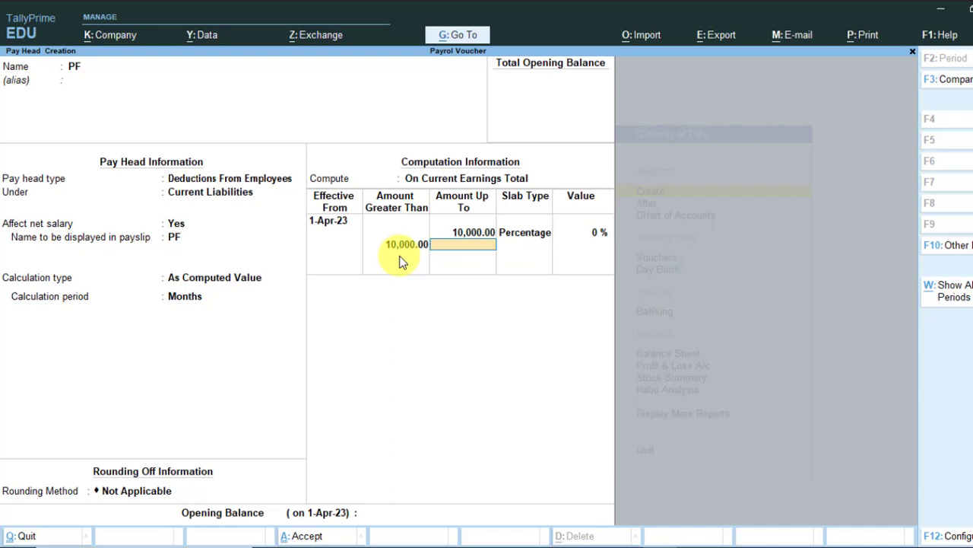
Add a PF slab for amounts greater than 10,000 with no upper limit at 12 percent, and end the slab list.
key(Return)
key(Return)
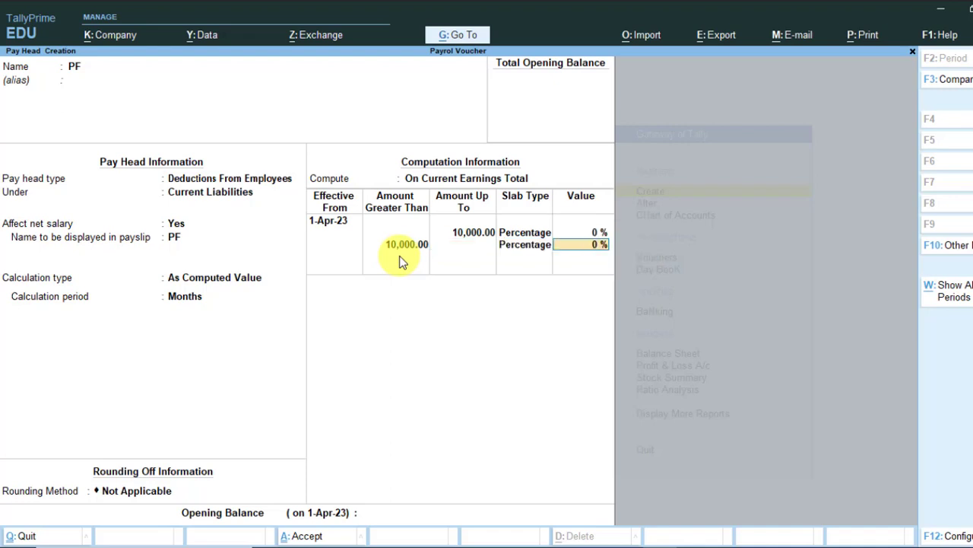
text(12)
key(Return)
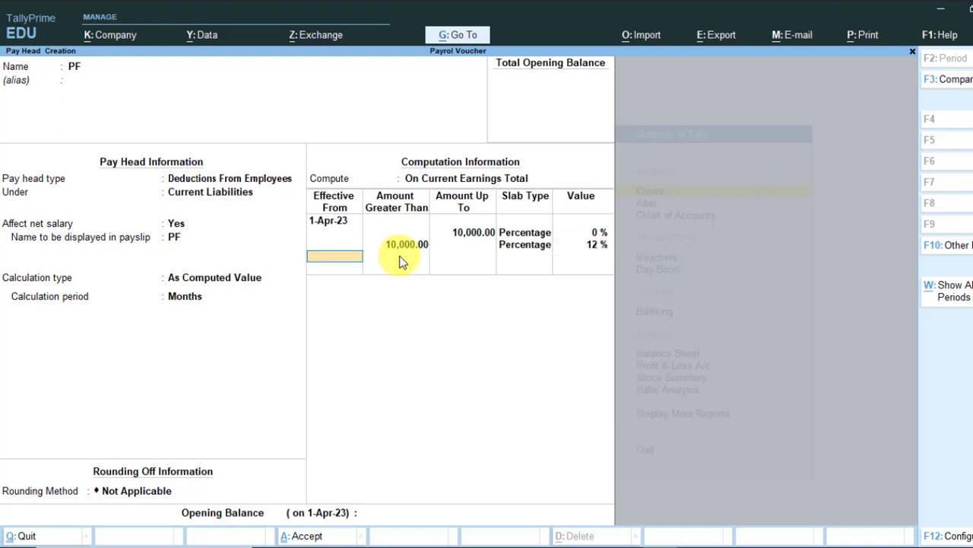
key(Return)
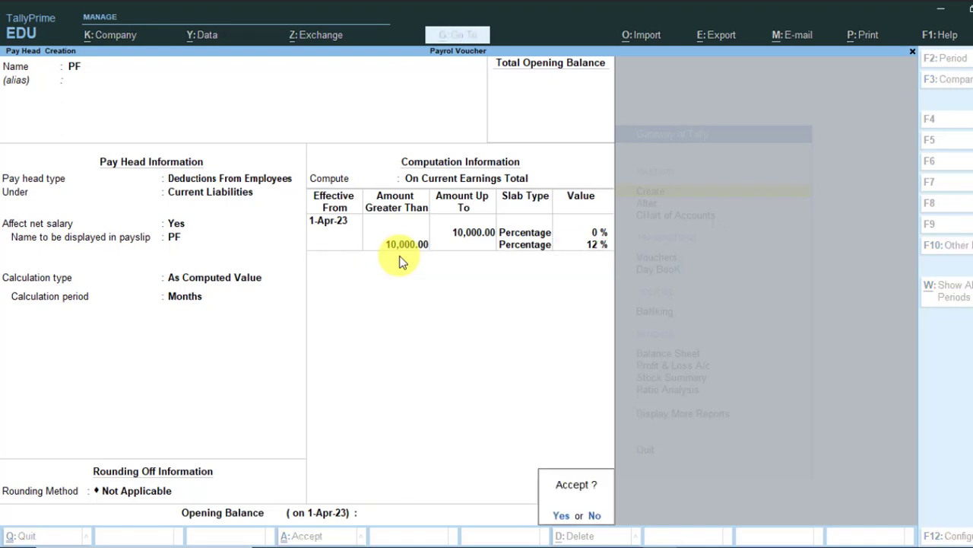
Save the PF pay head and leave master creation for the Gateway of Tally.
key(Return)
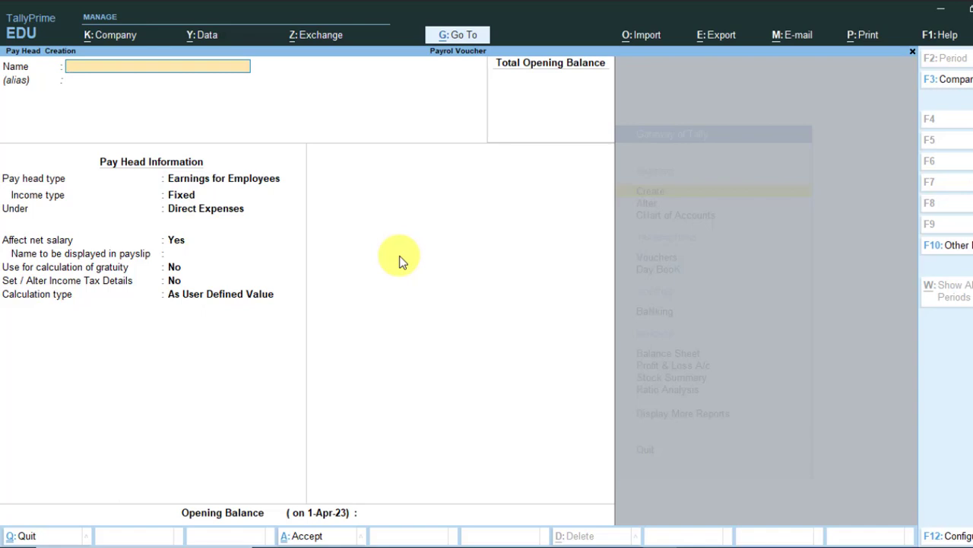
key(ctrl)
key(Escape)
key(Return)
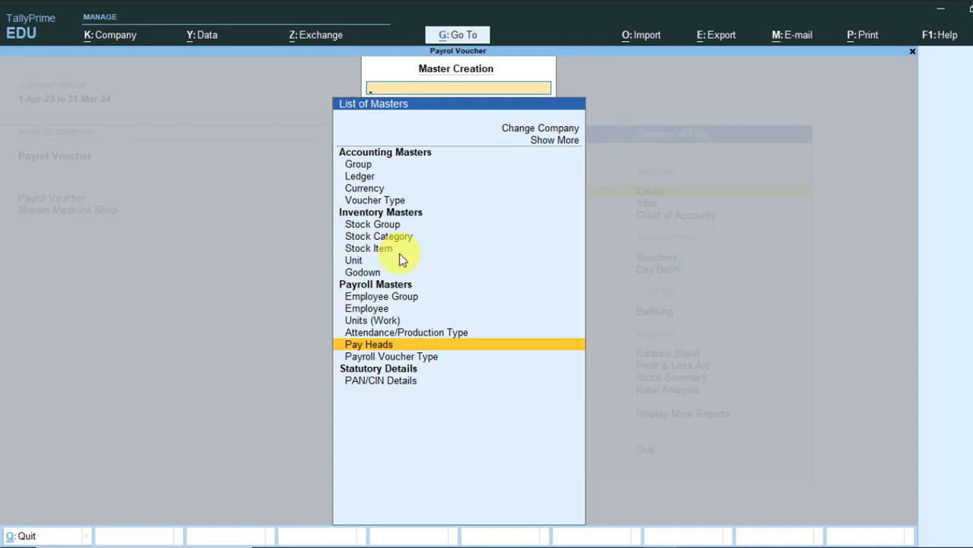
key(Escape)
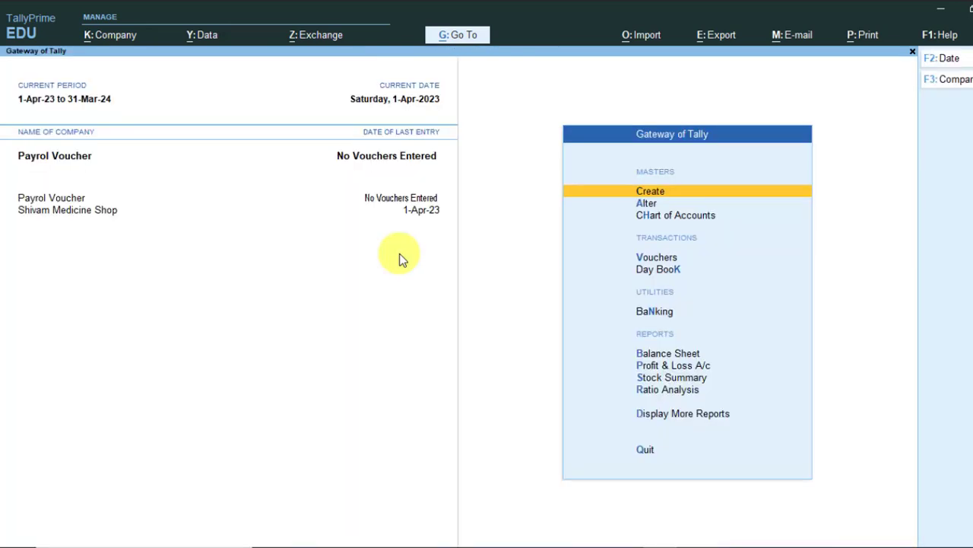
Open the Define Salary details of the Manager employee group for alteration.
key(Down)
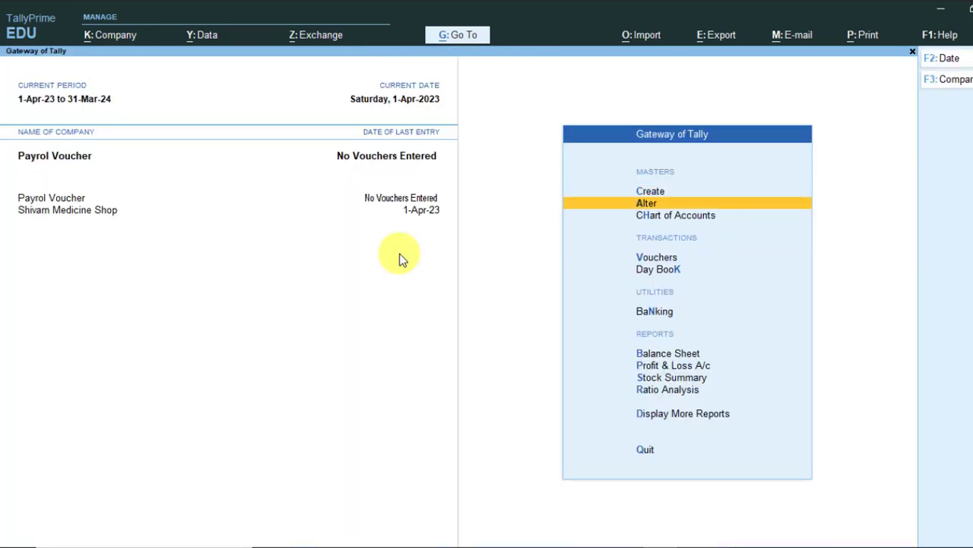
key(Return)
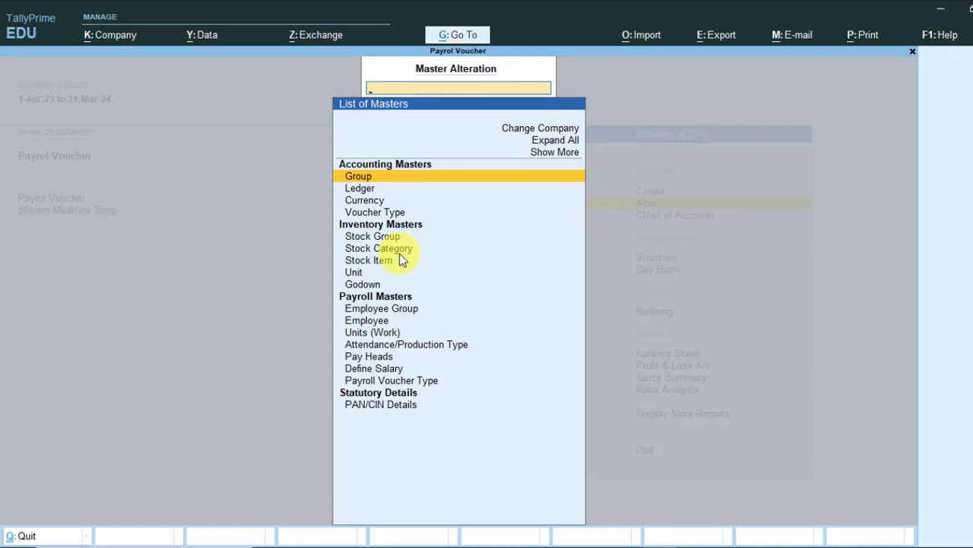
key(Down)
key(Down)
key(Down)
key(Down)
key(Down)
key(Down)
key(Down)
key(Down)
key(Down)
key(Down)
key(Down)
key(Down)
key(Down)
key(Down)
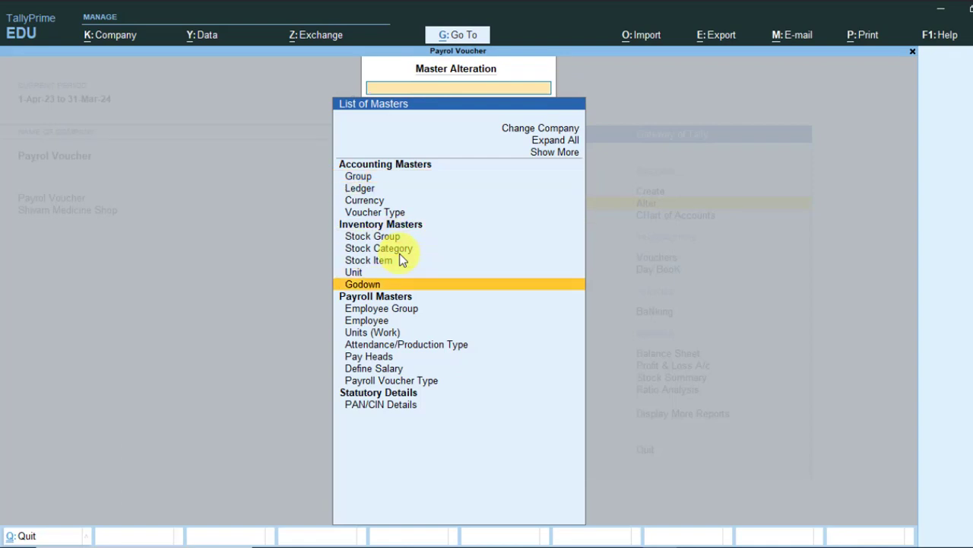
key(Down)
key(Up)
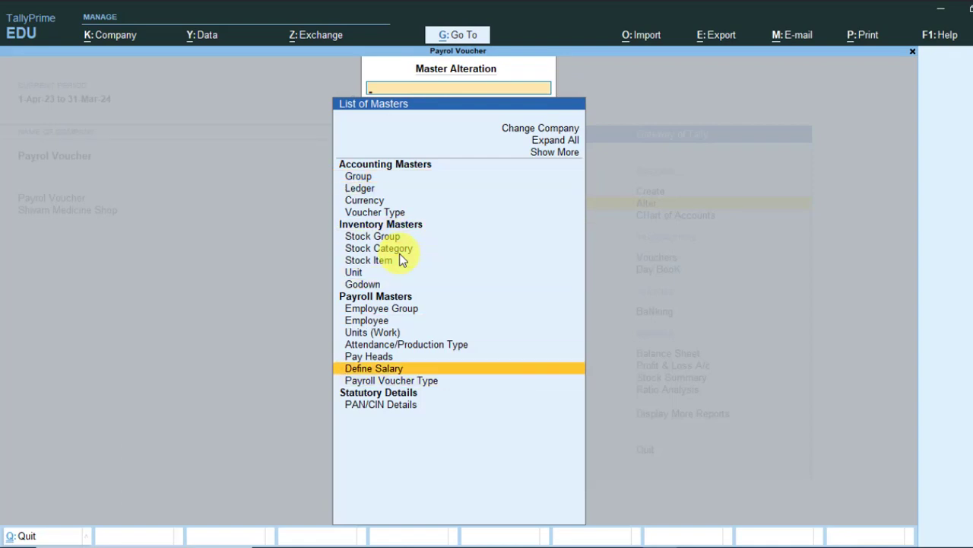
key(Return)
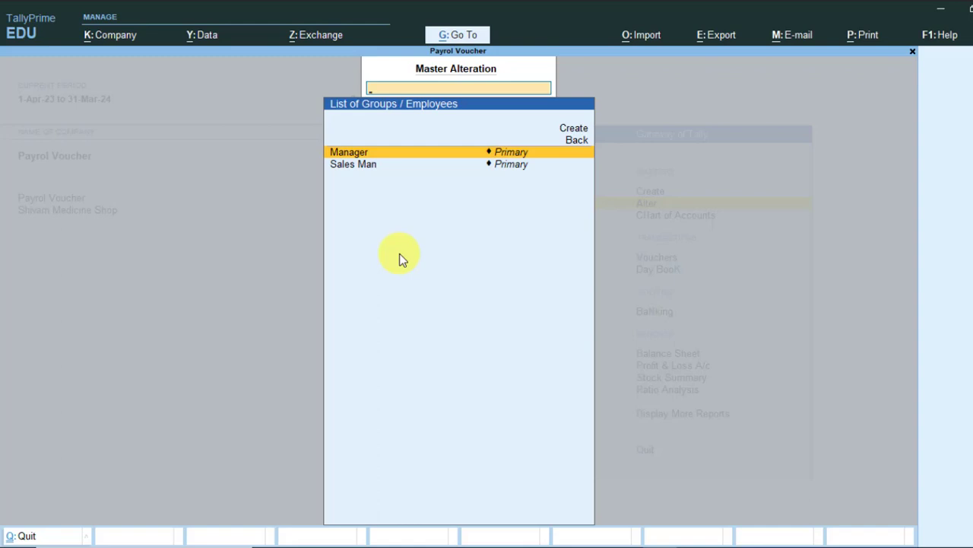
key(Return)
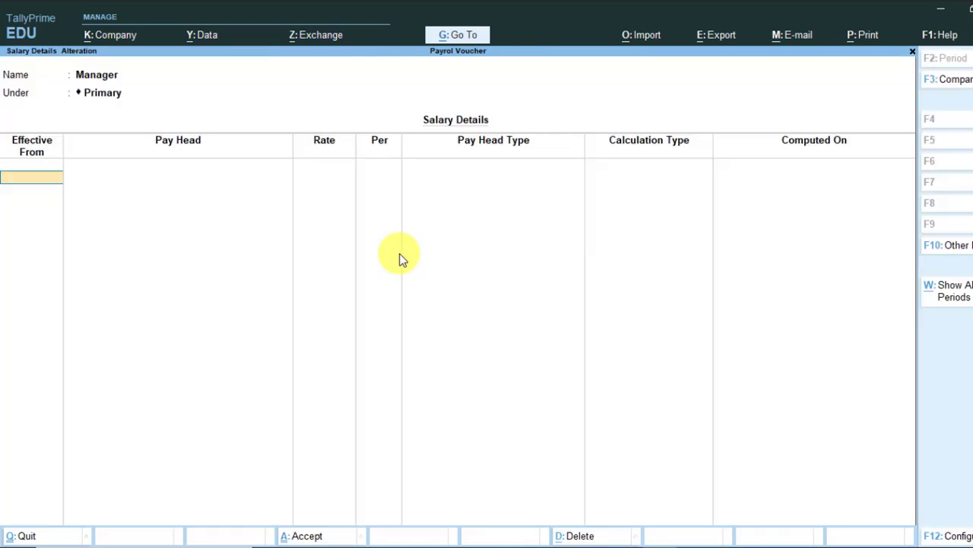
Make Manager's salary details effective from 1-Apr-23 and add the Basic pay head at a rate of 50,000.
text(1)
key(Return)
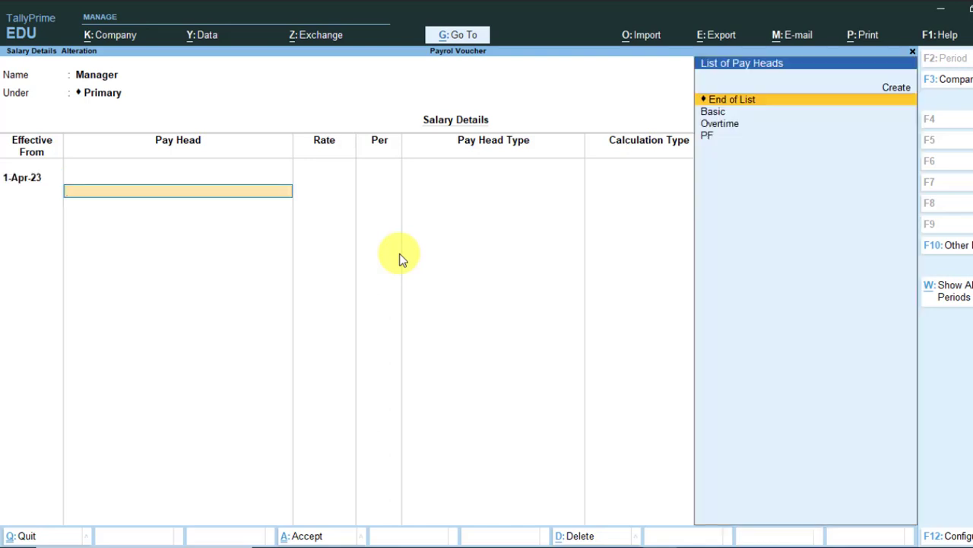
key(Down)
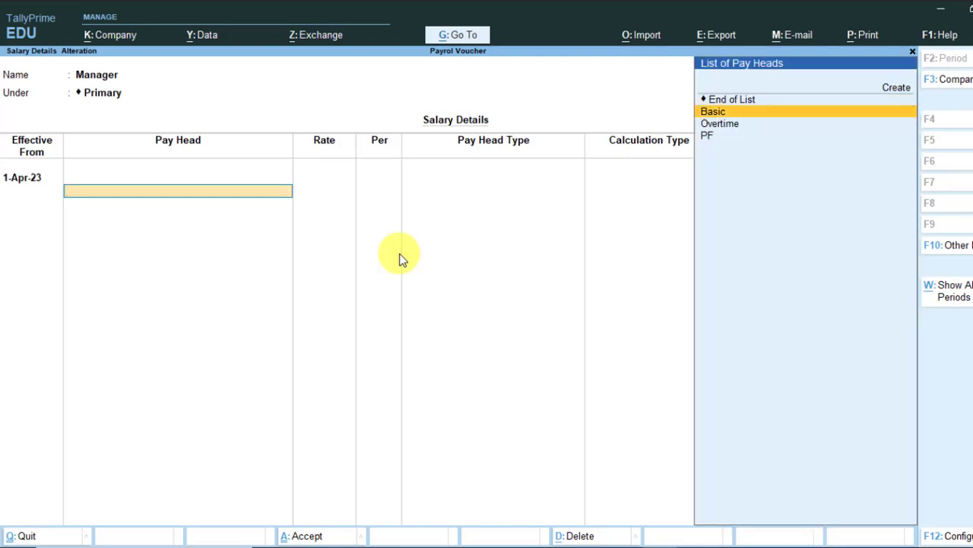
key(Return)
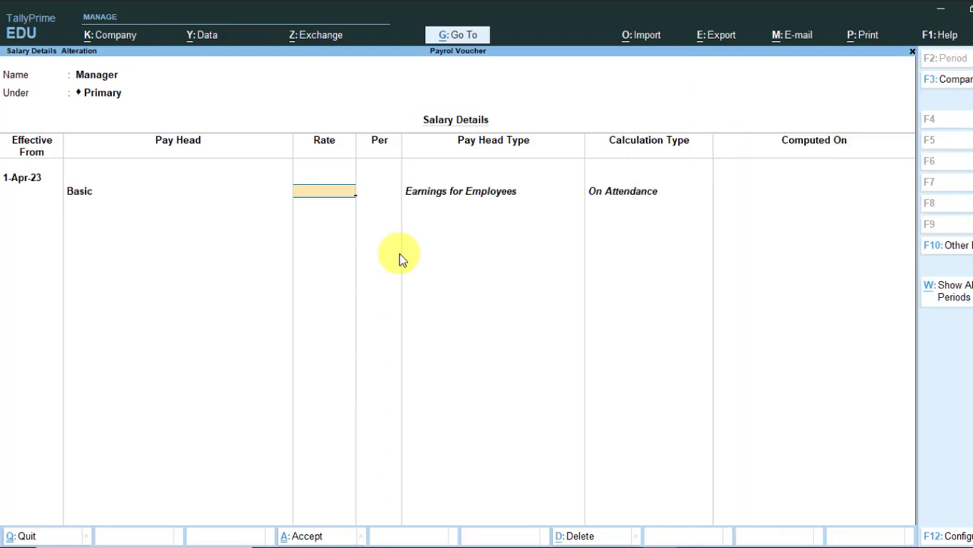
text(25)
key(BackSpace)
key(BackSpace)
text(50000)
key(Return)
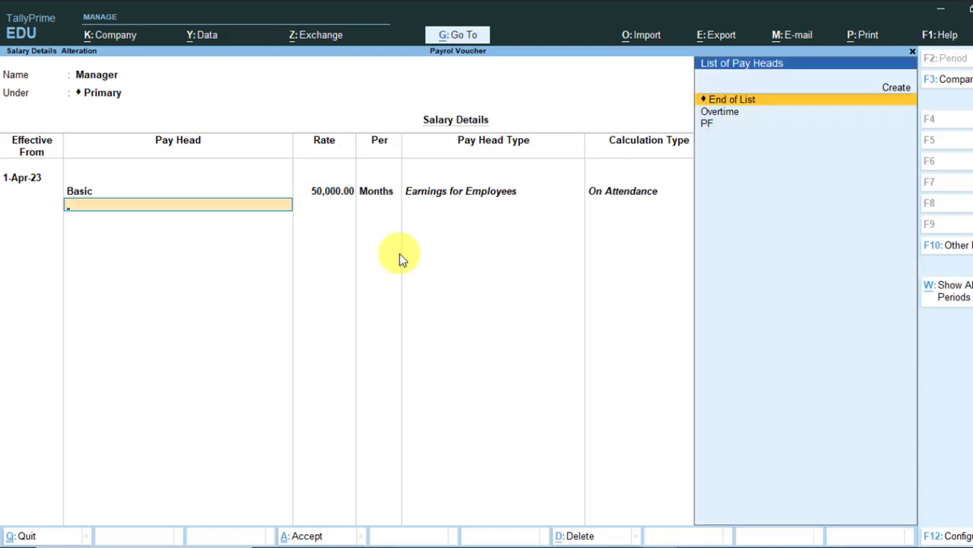
Add the Overtime pay head to Manager's salary details at a rate of 300 per hrs.
key(Down)
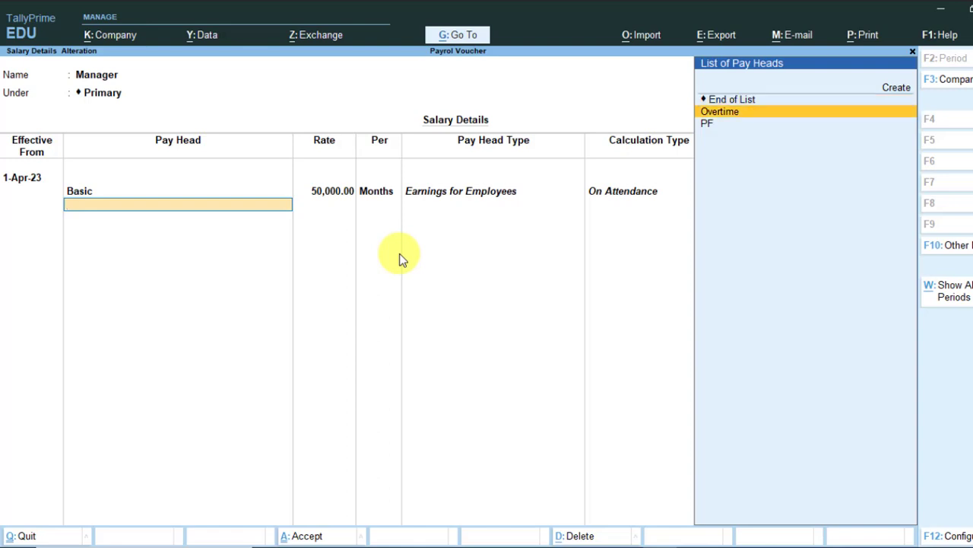
key(Return)
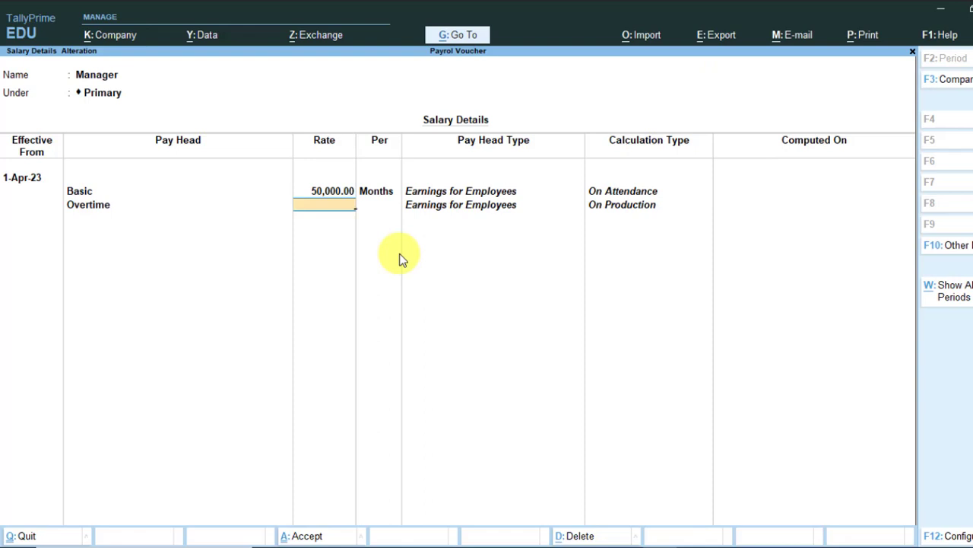
text(300)
key(Return)
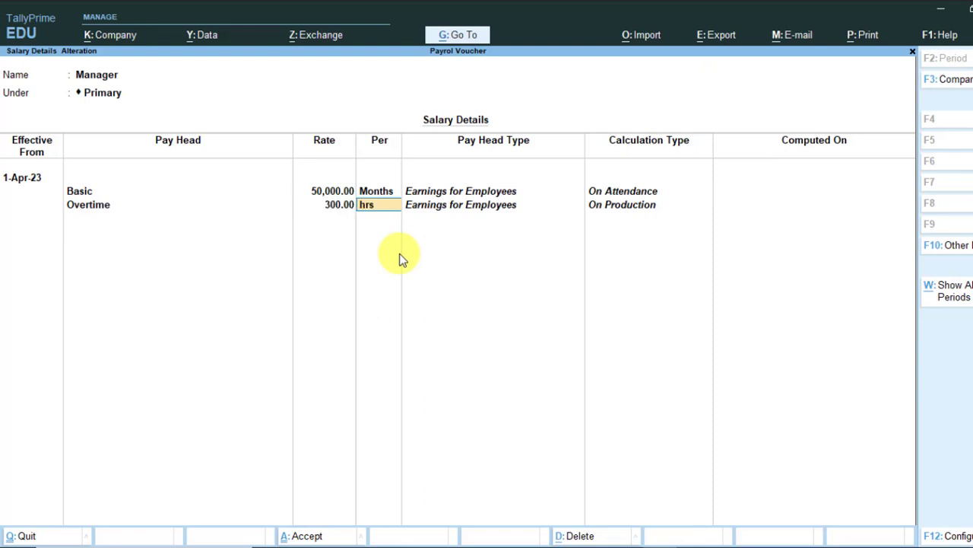
key(Return)
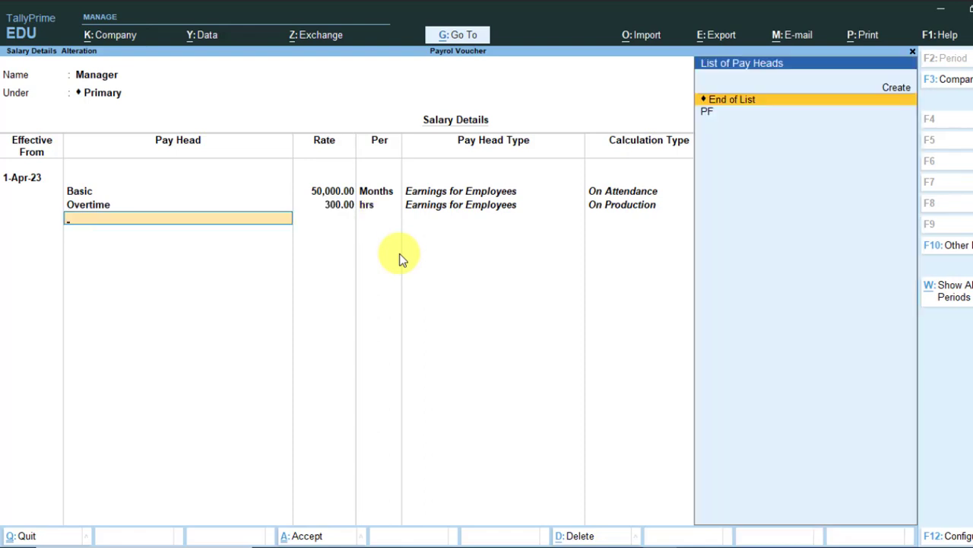
Add the PF pay head to Manager's salary details, end the pay head list and save the details.
key(Down)
key(Return)
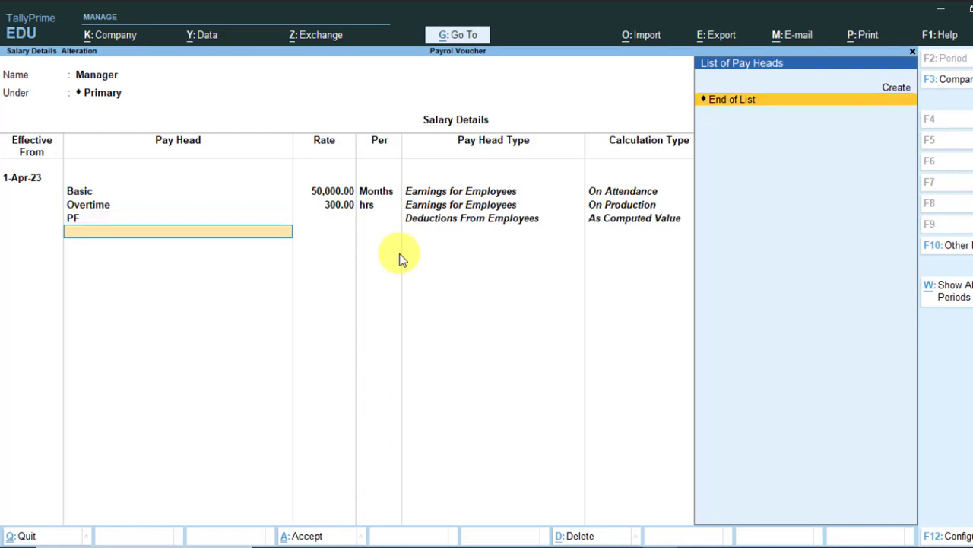
key(Return)
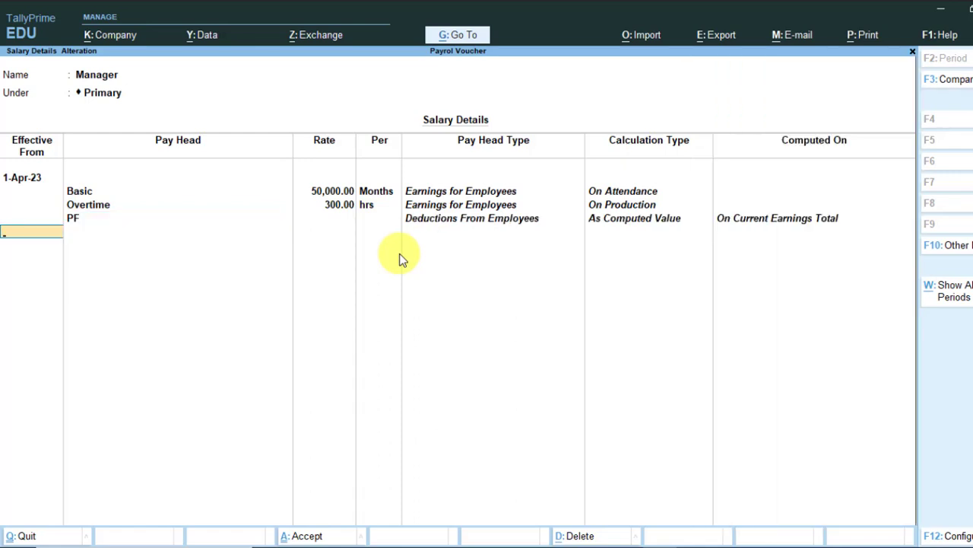
key(Return)
key(Return)
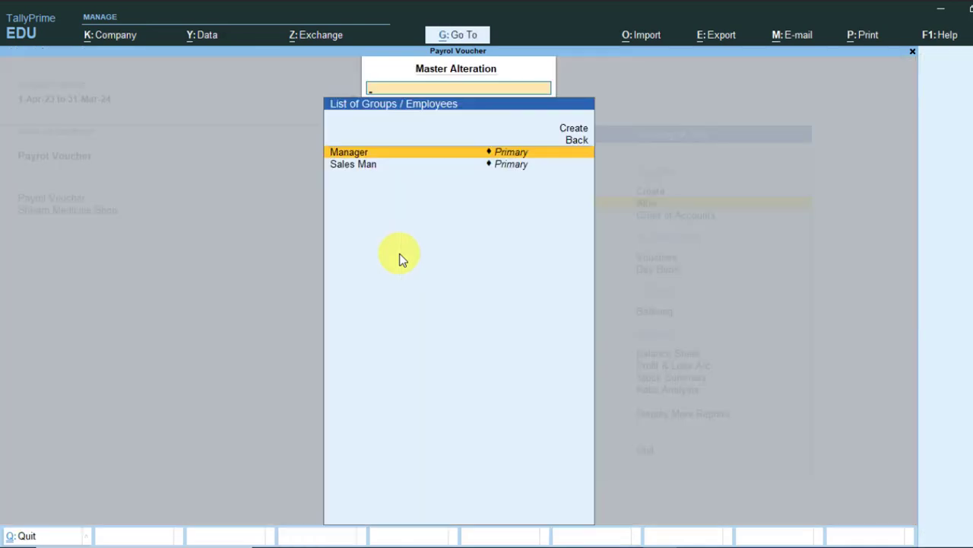
Open the salary details of the Sales Man group and begin them from 1-Apr-23 with the Start Afresh option.
key(Down)
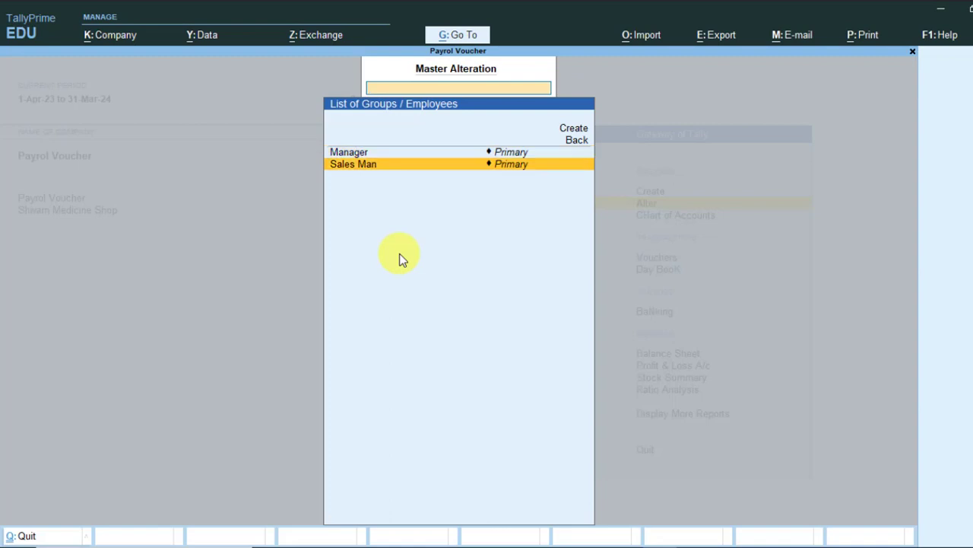
click(426, 174)
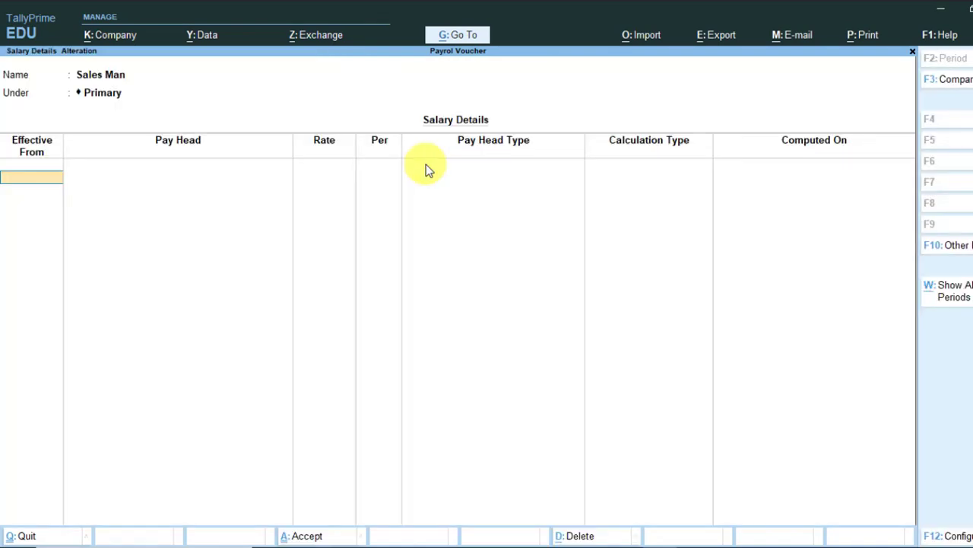
text(1)
key(Return)
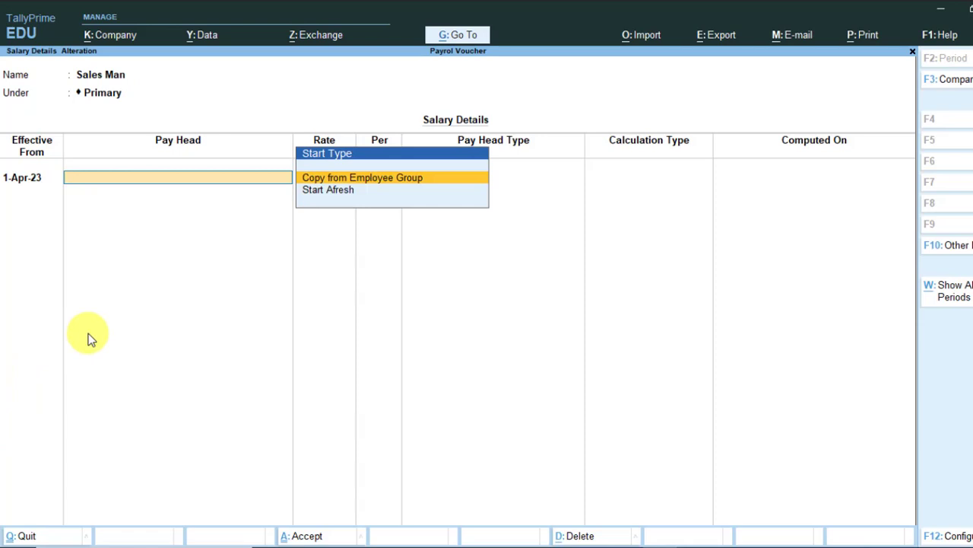
key(Down)
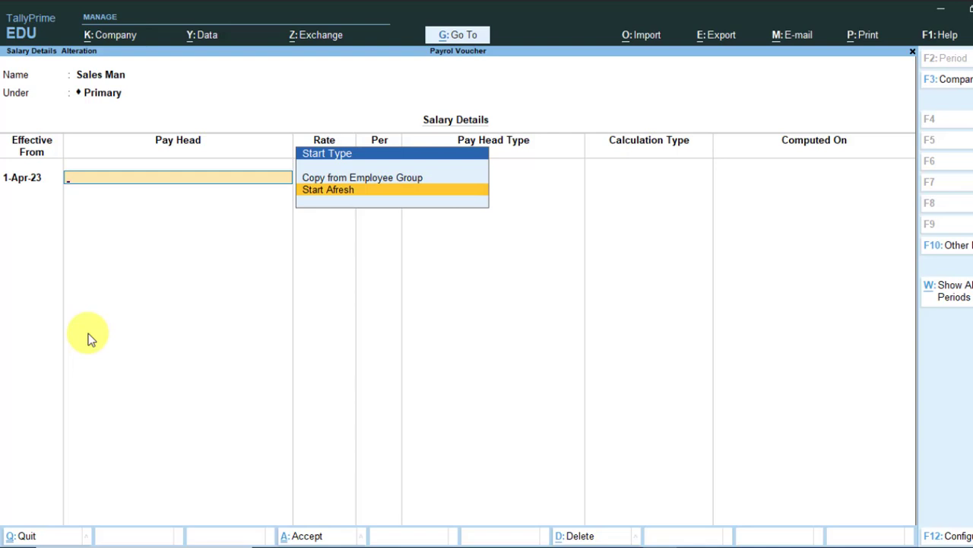
key(Return)
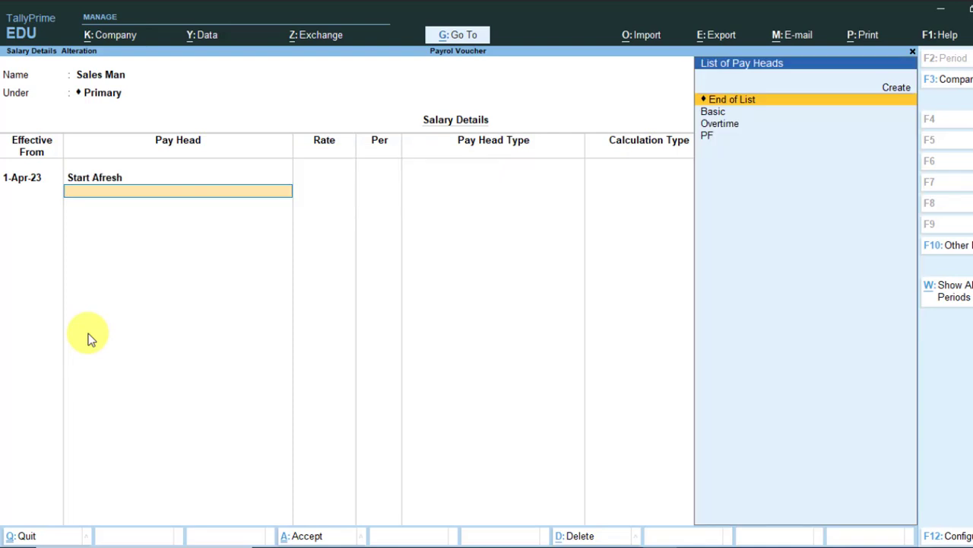
Add the Basic pay head to Sales Man's salary details at a rate of 25,000.
key(ctrl)
key(Down)
key(Return)
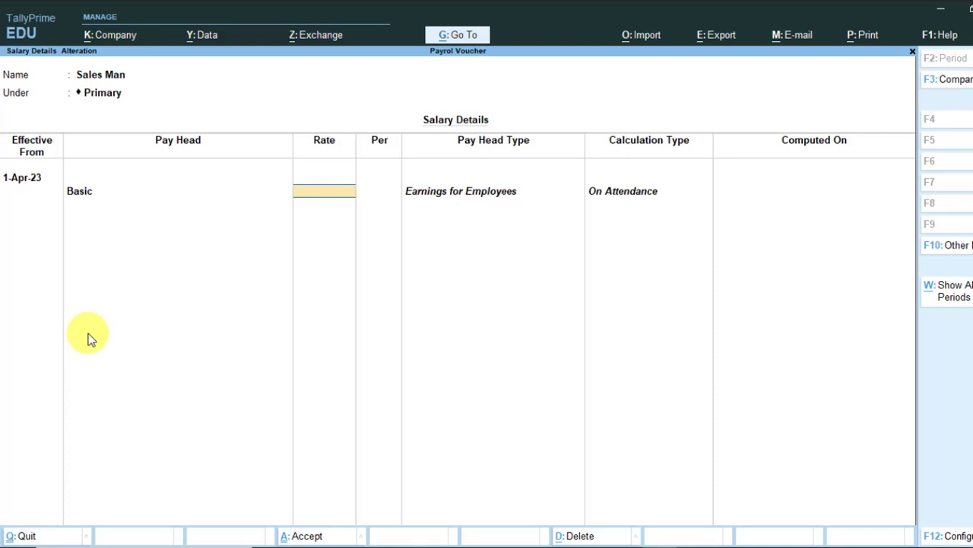
text(25000)
key(Return)
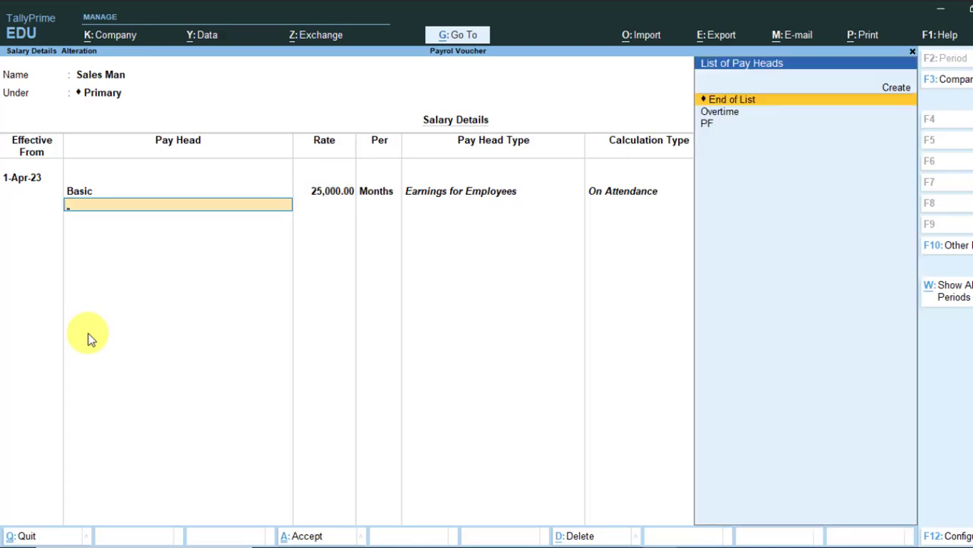
Add the Overtime pay head to Sales Man's salary details at a rate of 200 per hrs.
key(Down)
key(Return)
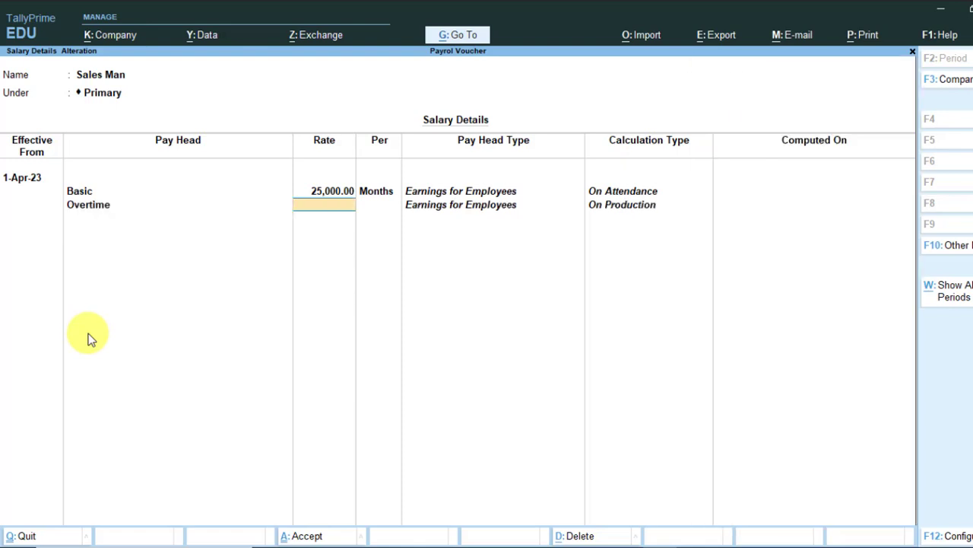
text(200)
key(Return)
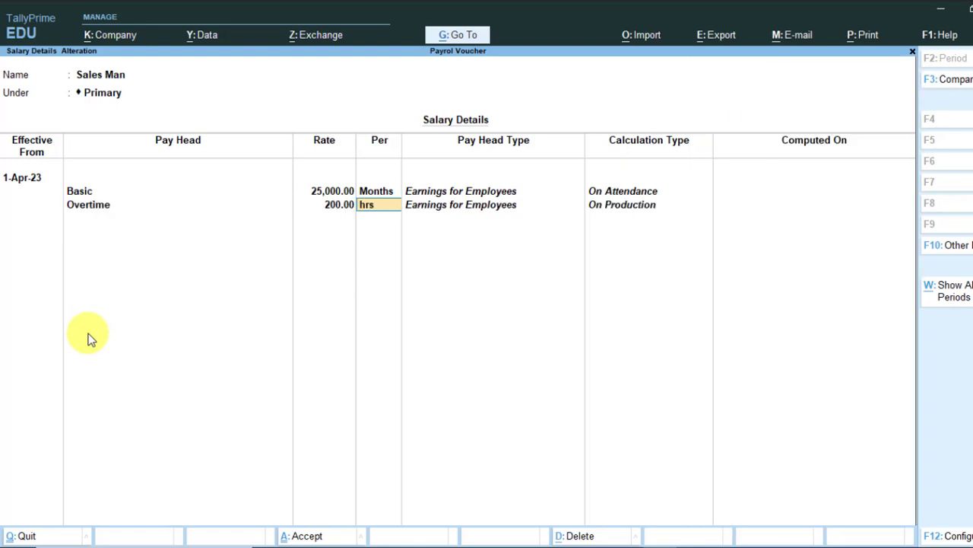
key(Return)
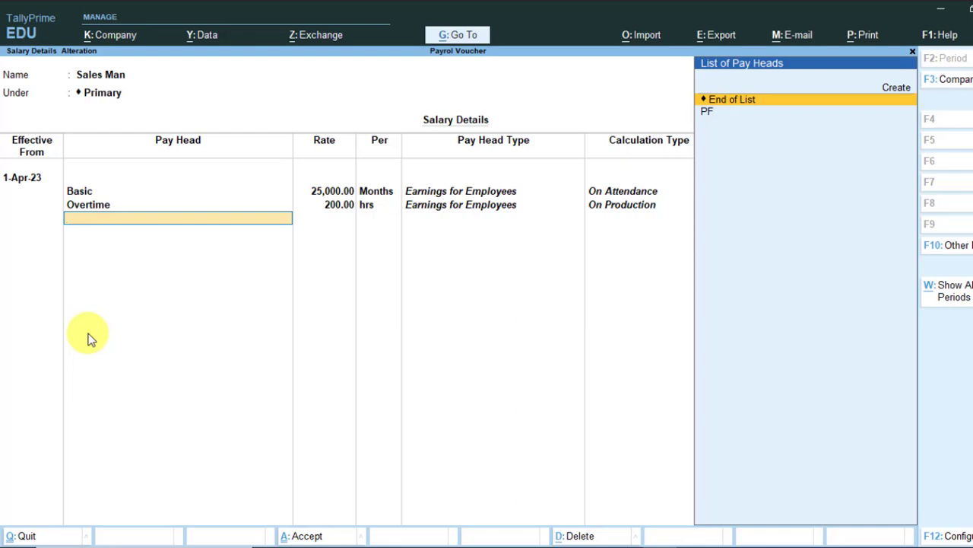
Add the PF pay head to Sales Man's salary details, end the pay head list and save the details.
key(Down)
key(Return)
key(Return)
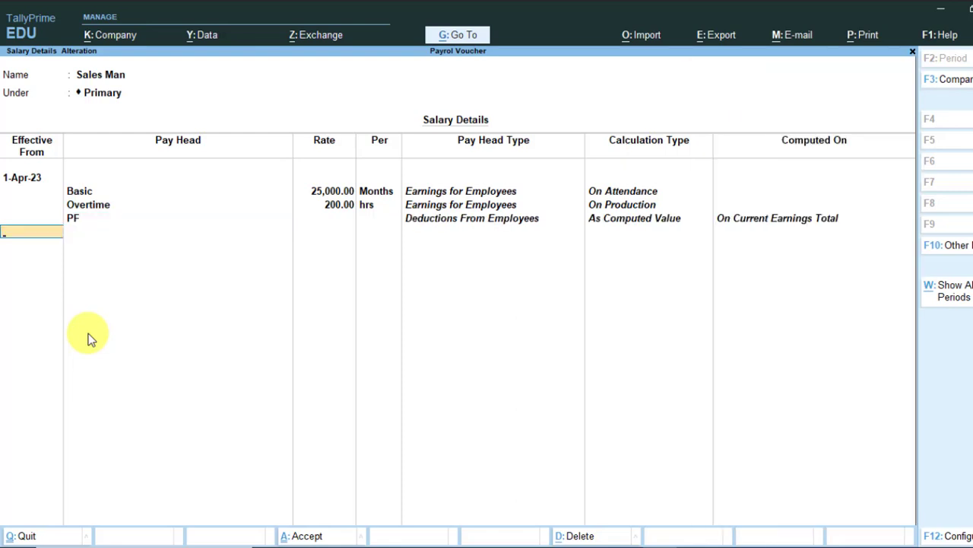
key(Return)
key(Return)
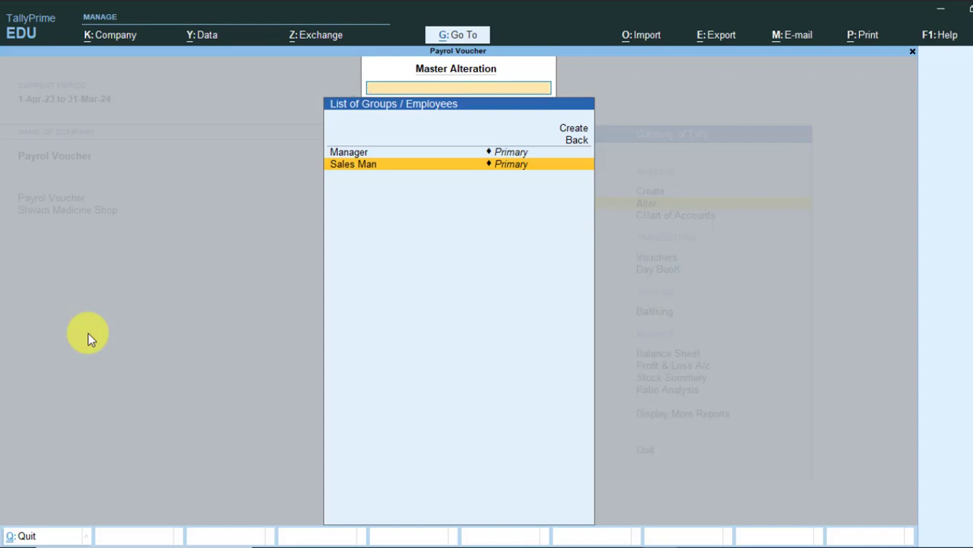
Open the existing Payroll voucher type for alteration from the payroll masters.
key(Escape)
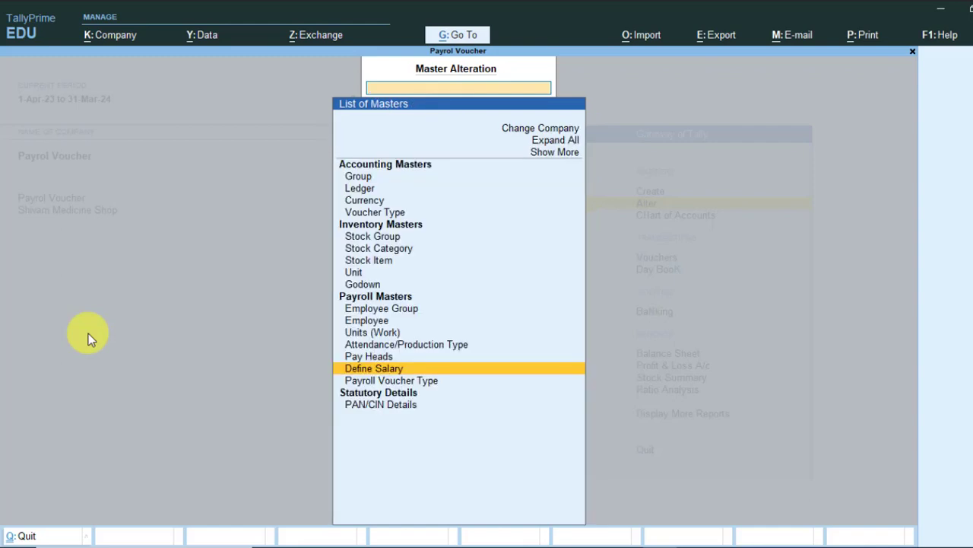
key(Down)
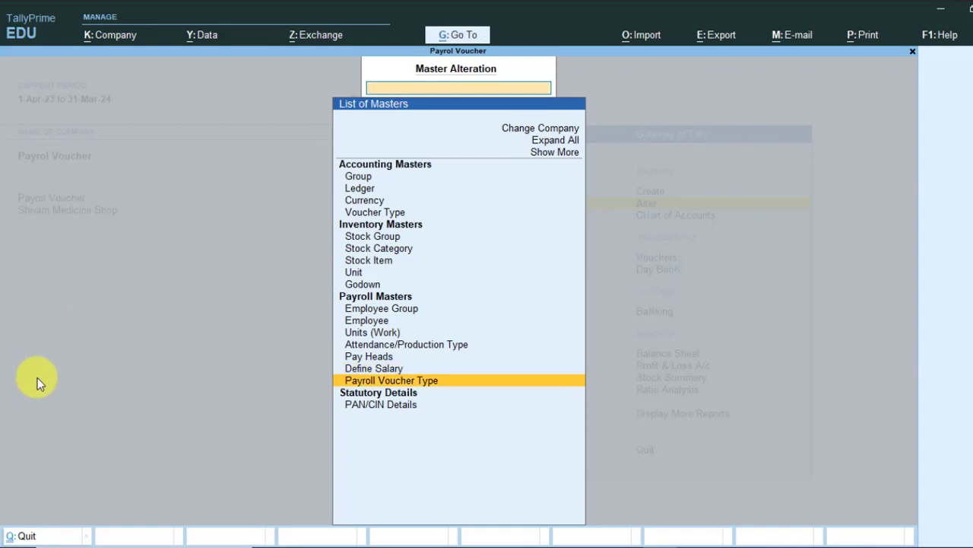
click(416, 381)
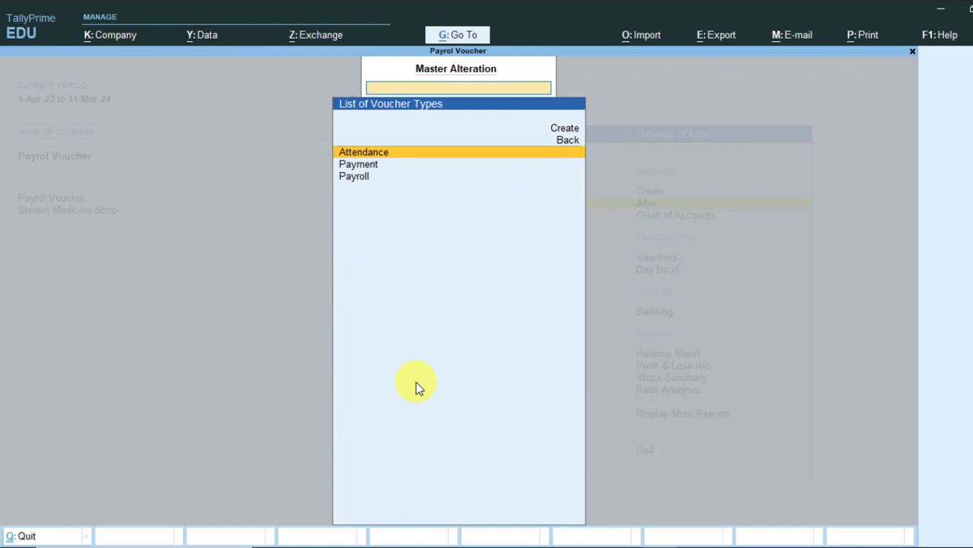
key(Down)
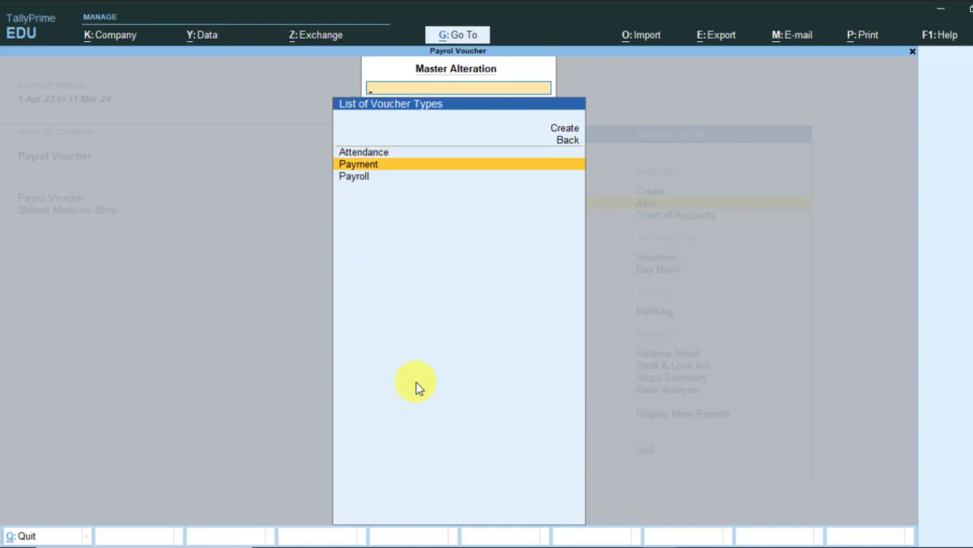
key(Down)
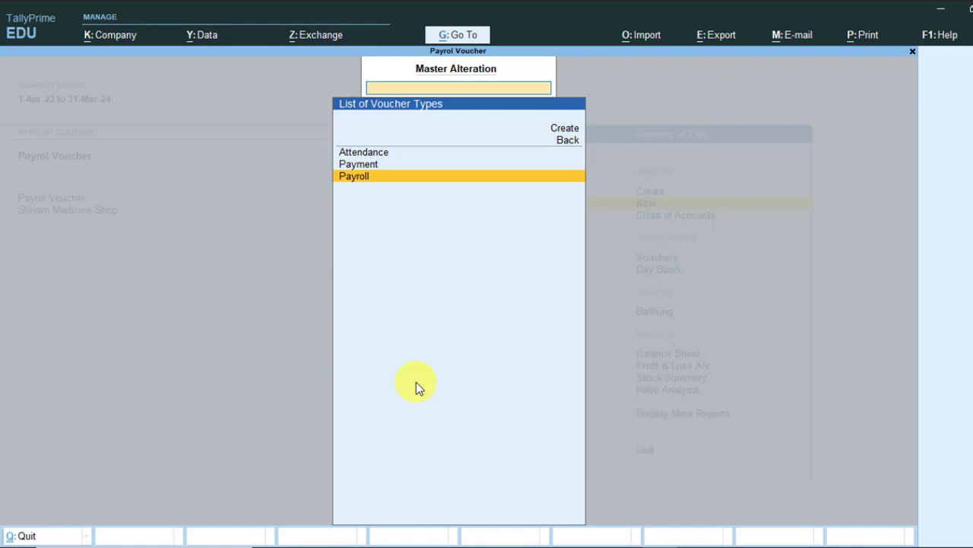
key(Return)
key(Return)
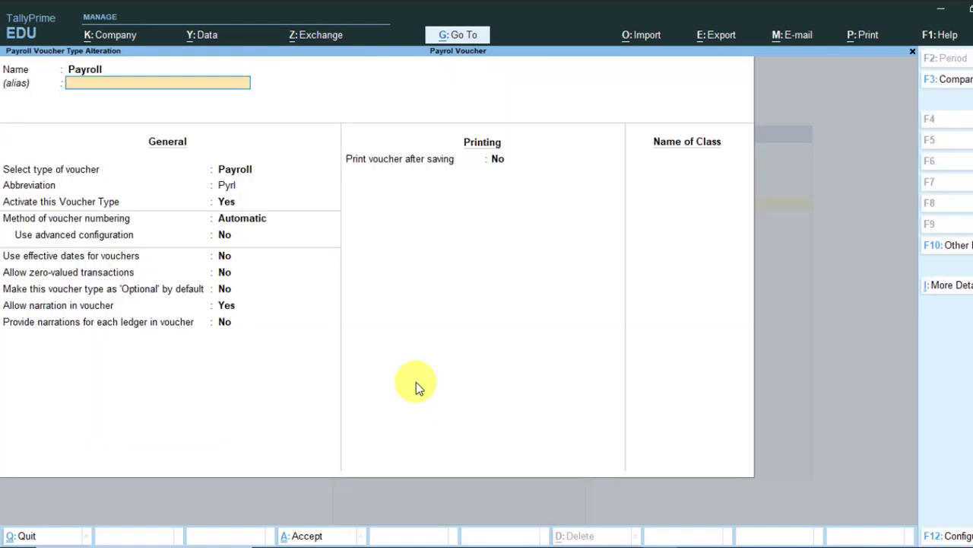
Keep the Payroll voucher type's general and printing settings and add a class named Salary Pay.
key(Return)
key(Return)
key(Return)
key(Return)
key(Return)
key(Return)
key(Return)
key(Return)
key(Return)
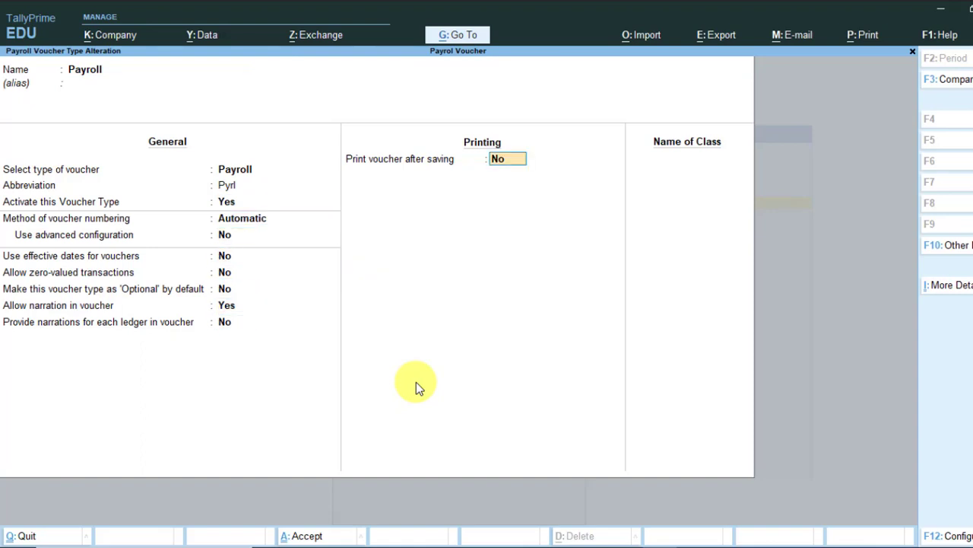
key(Return)
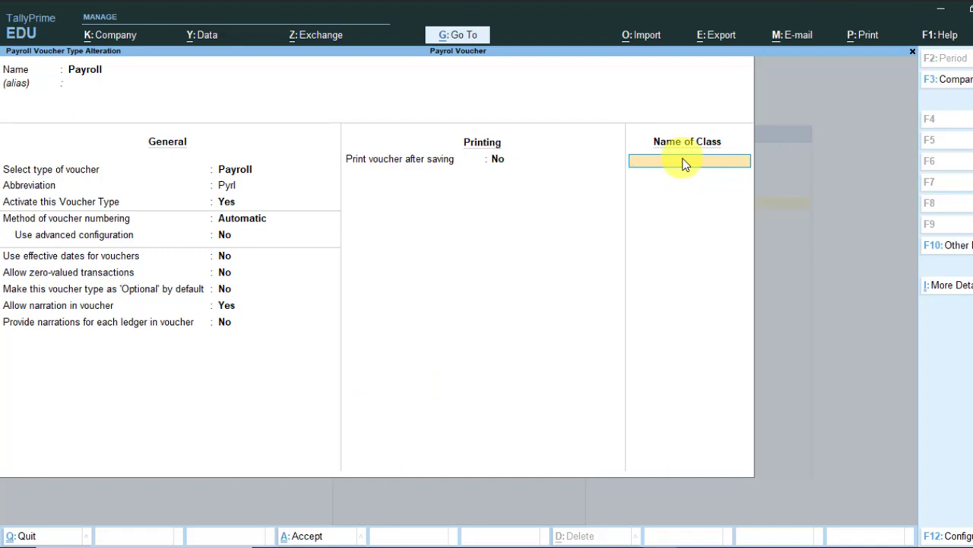
text(Salary Pay)
key(Return)
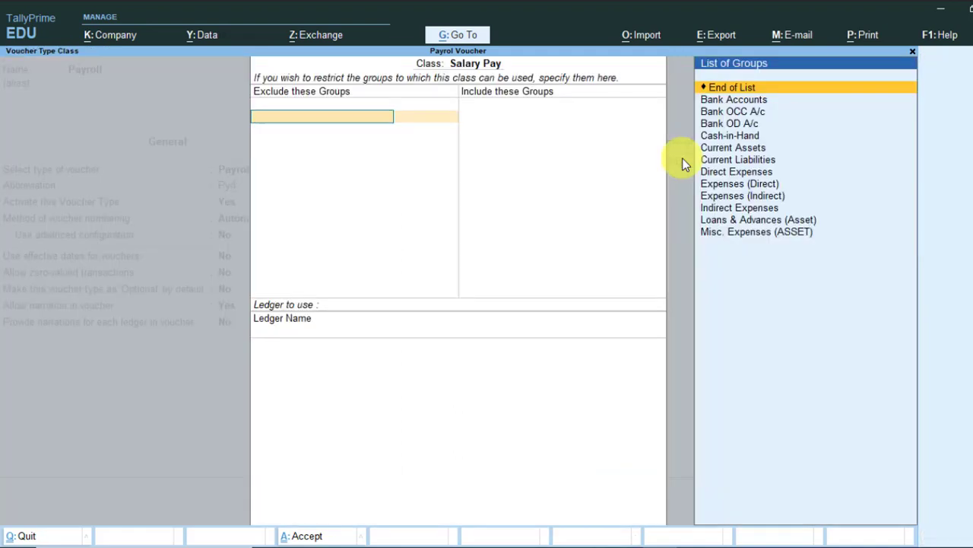
Leave the Salary Pay class without excluded or included groups, accept it and save the Payroll voucher type.
key(Return)
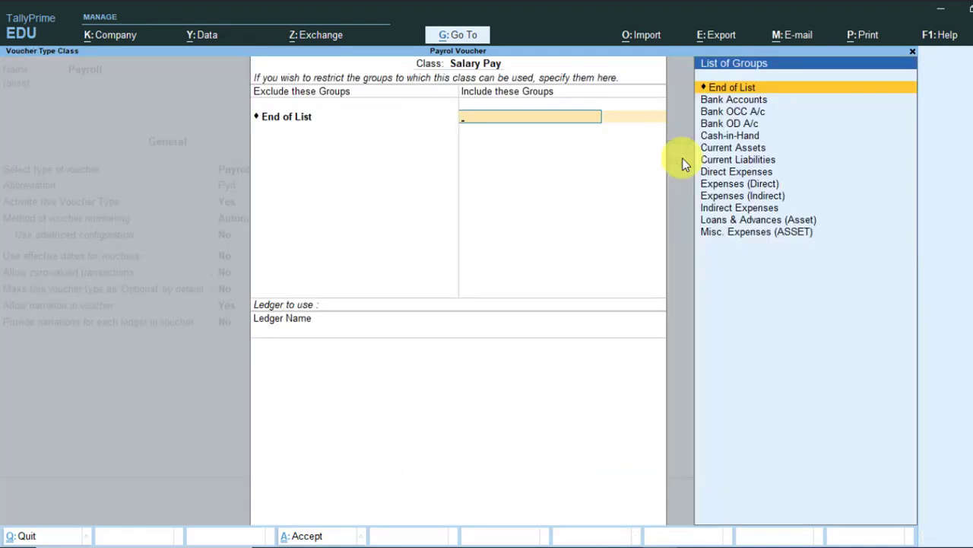
key(Return)
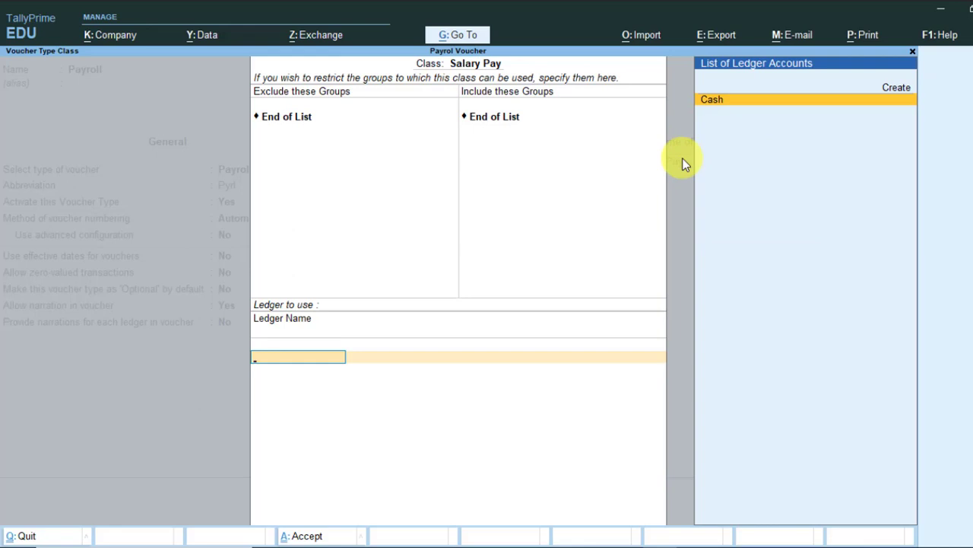
key(ctrl+a)
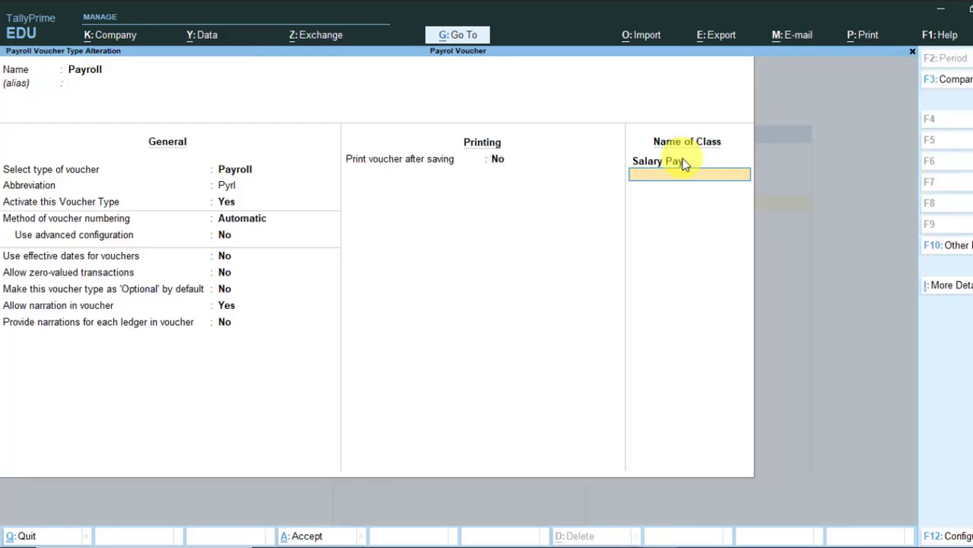
key(Return)
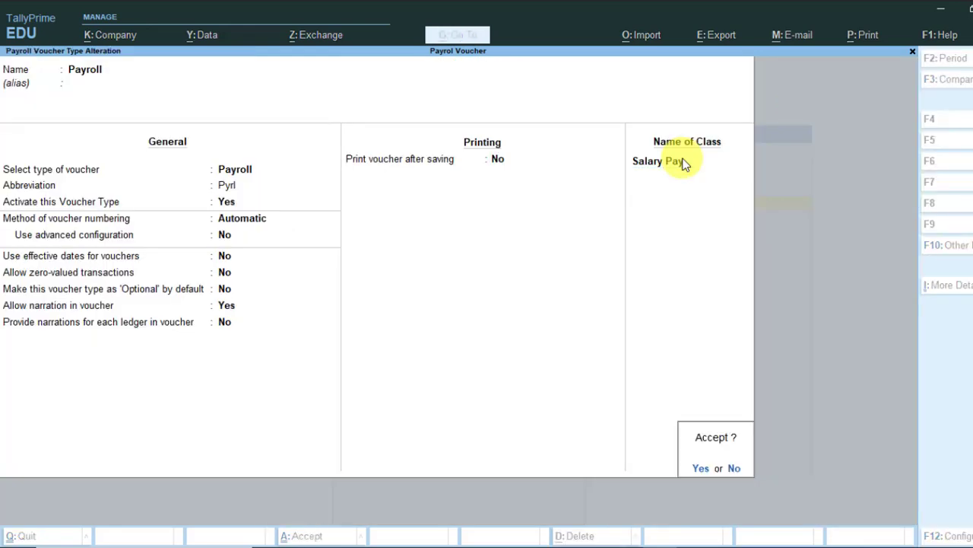
key(y)
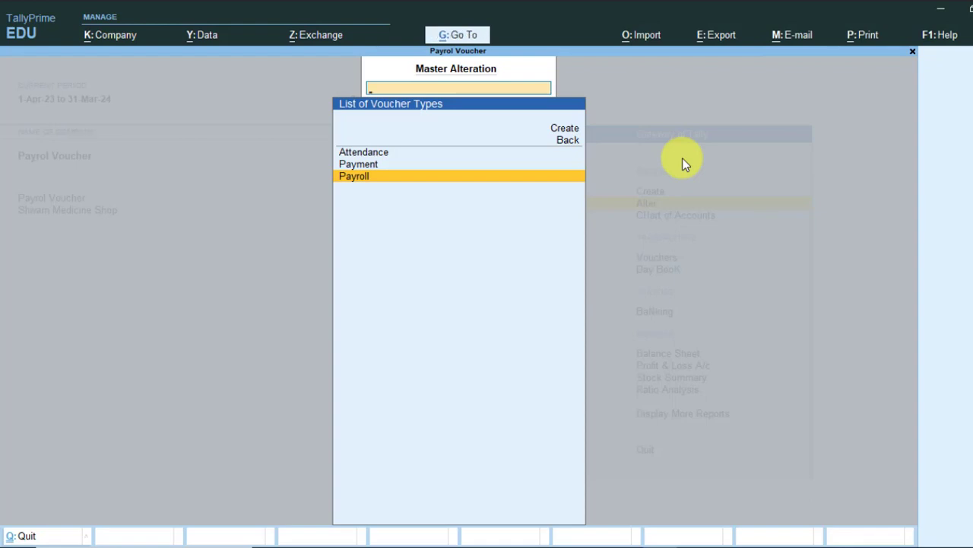
Return to the Gateway of Tally and start creating a new Employee payroll master.
key(BackSpace)
key(Escape)
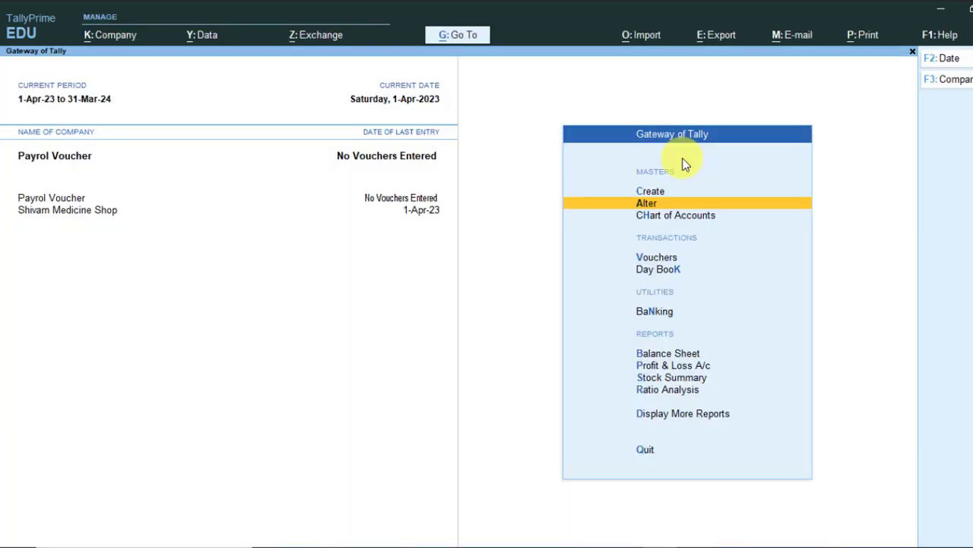
key(Up)
key(Return)
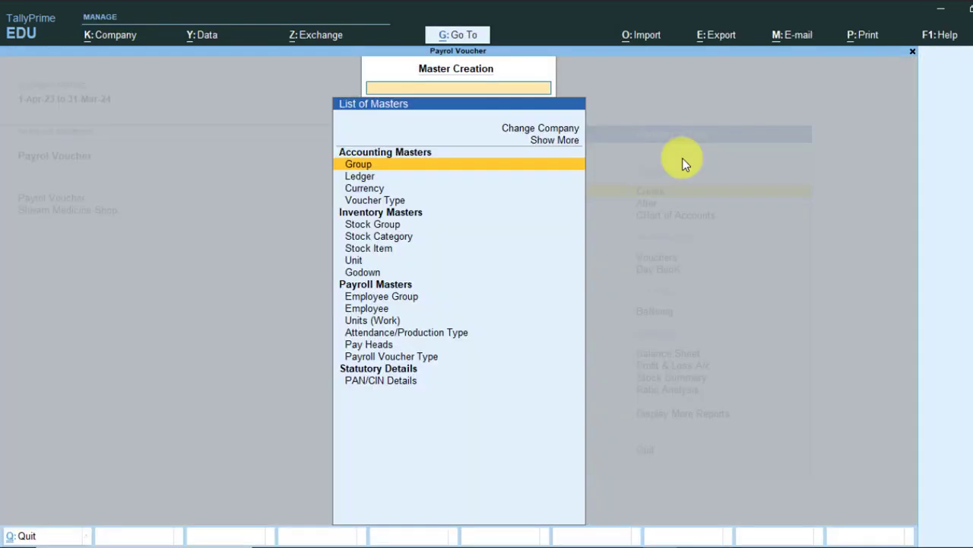
key(Down)
key(Down)
key(Down)
key(Down)
key(Down)
key(Down)
key(Down)
key(Down)
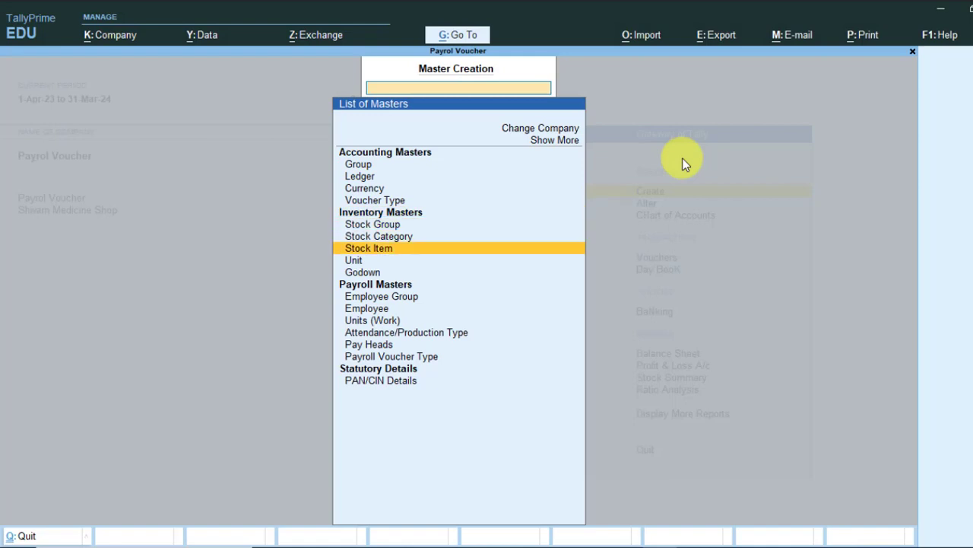
key(Down)
key(Down)
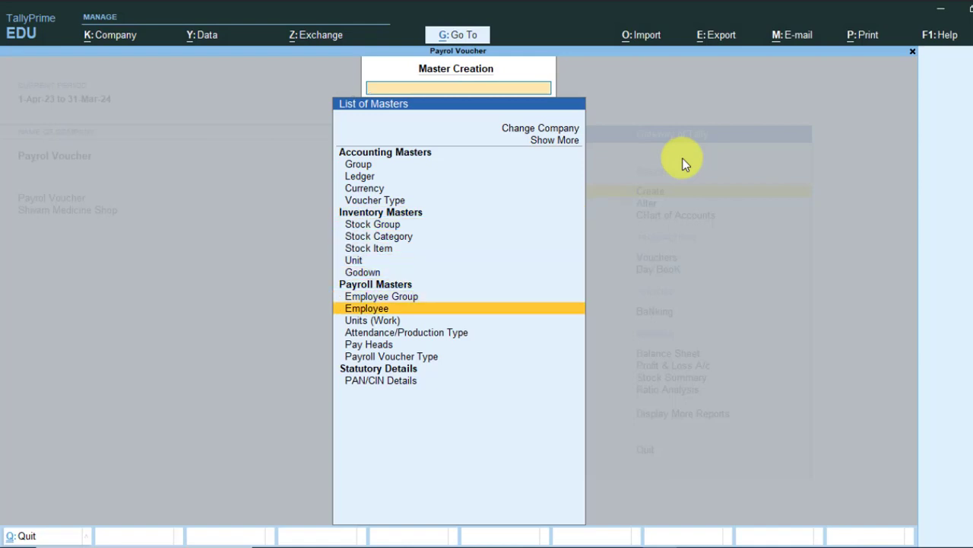
key(Return)
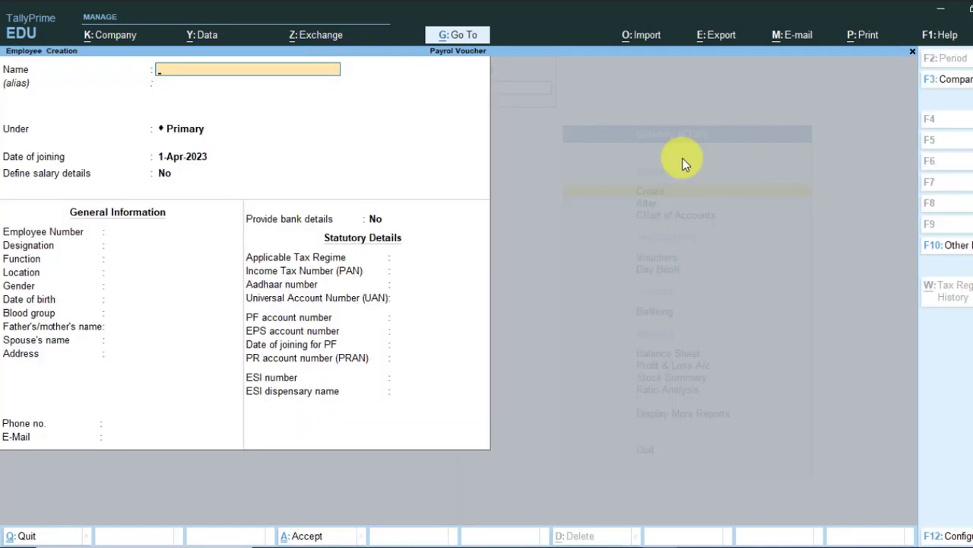
Enter the employee's name without an alias and place the employee under Manager, with 1-Apr-2023 as date of joining.
text(St)
key(BackSpace)
text(hvi)
key(BackSpace)
text(ivam)
key(Return)
key(Return)
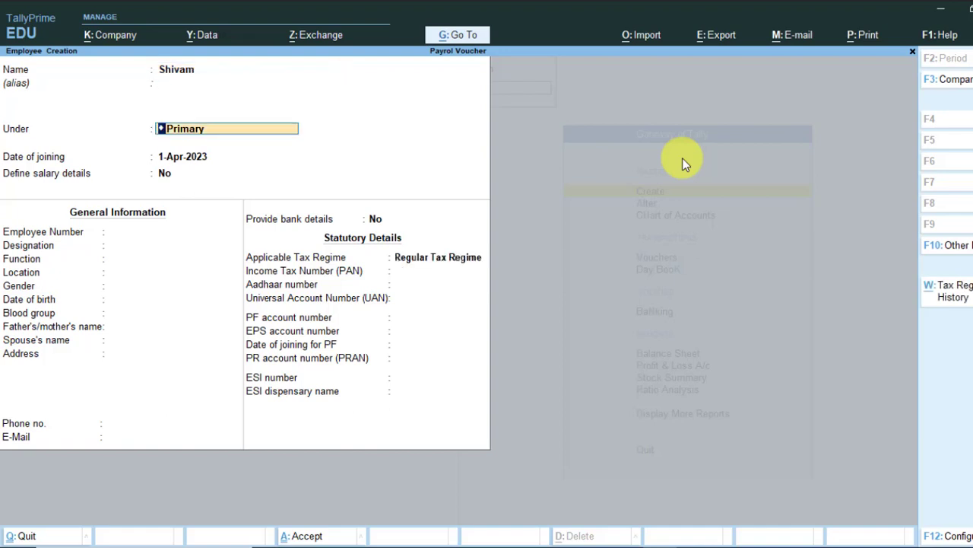
text(Man)
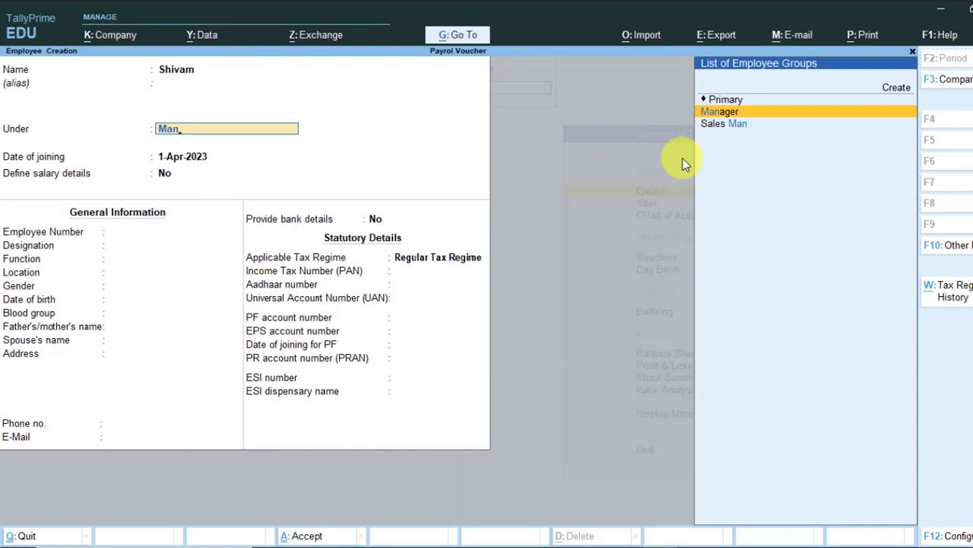
key(Return)
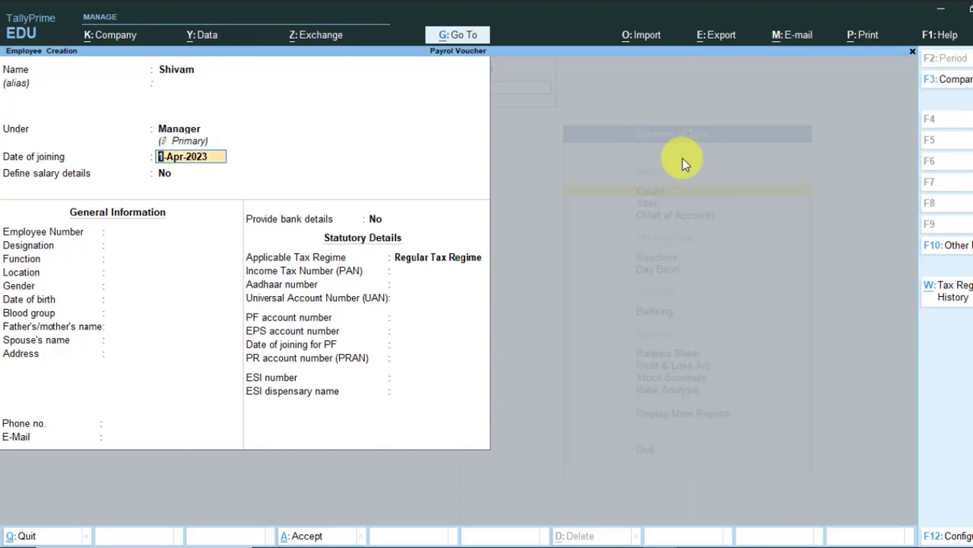
key(Return)
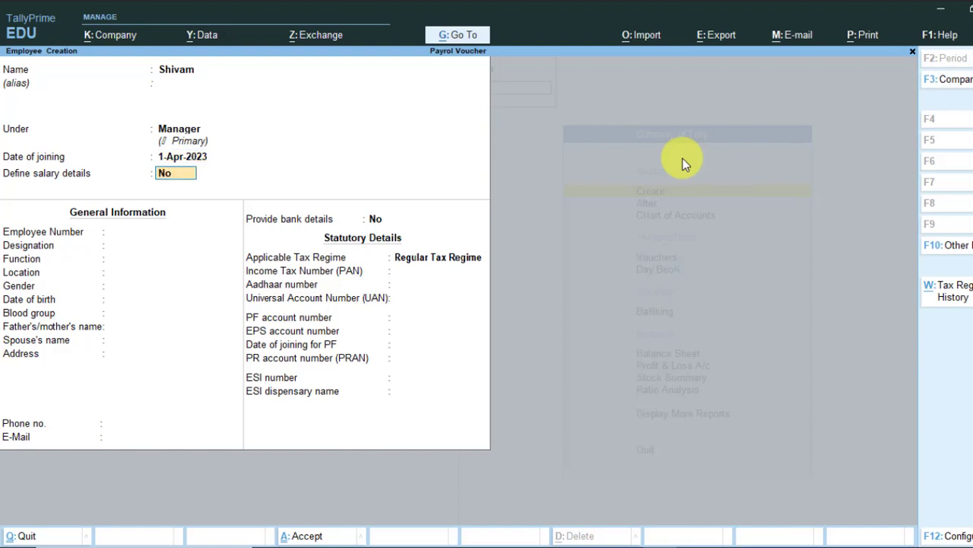
Define the new employee's salary details by copying them from the Manager employee group, effective 1-Apr-23, and accept them.
text(y)
key(Return)
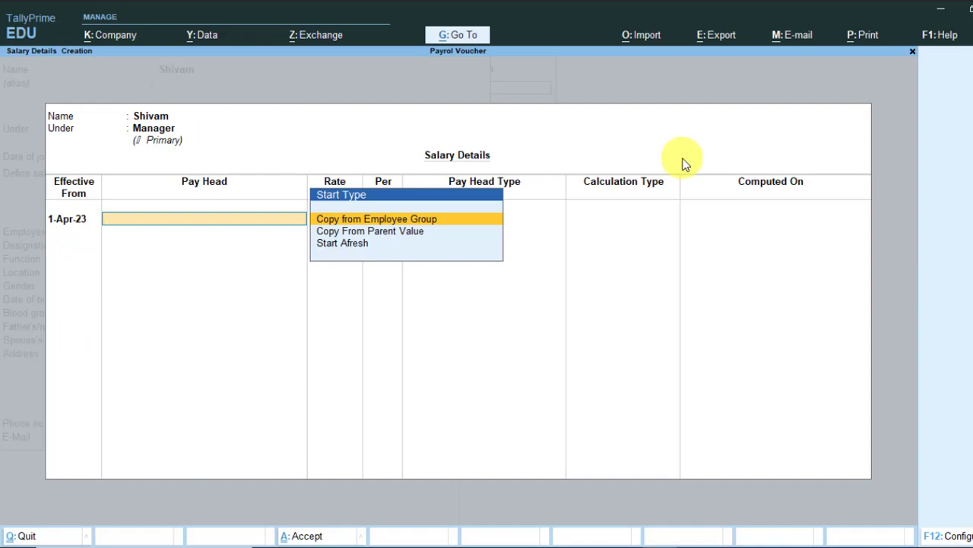
key(Return)
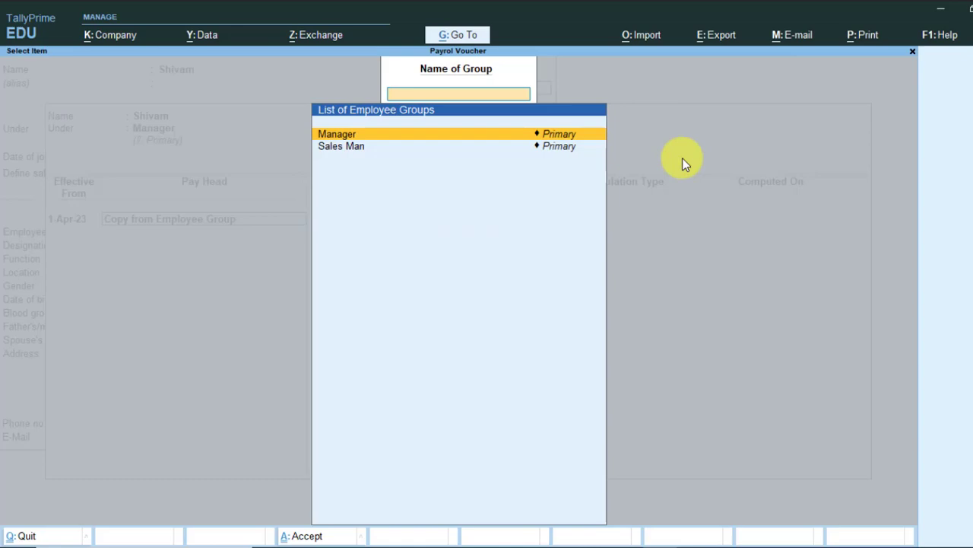
key(Return)
key(Return)
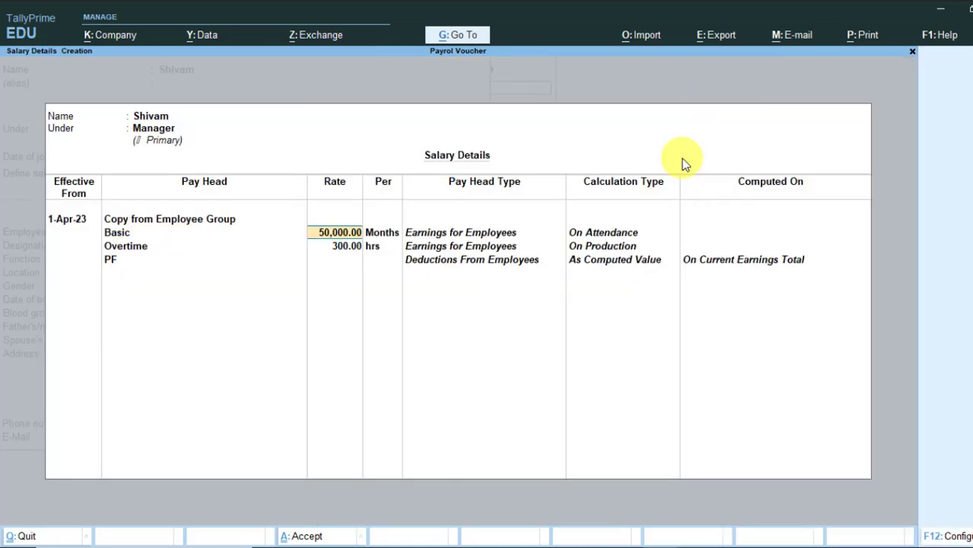
key(Return)
key(Return)
key(Return)
key(Return)
key(Return)
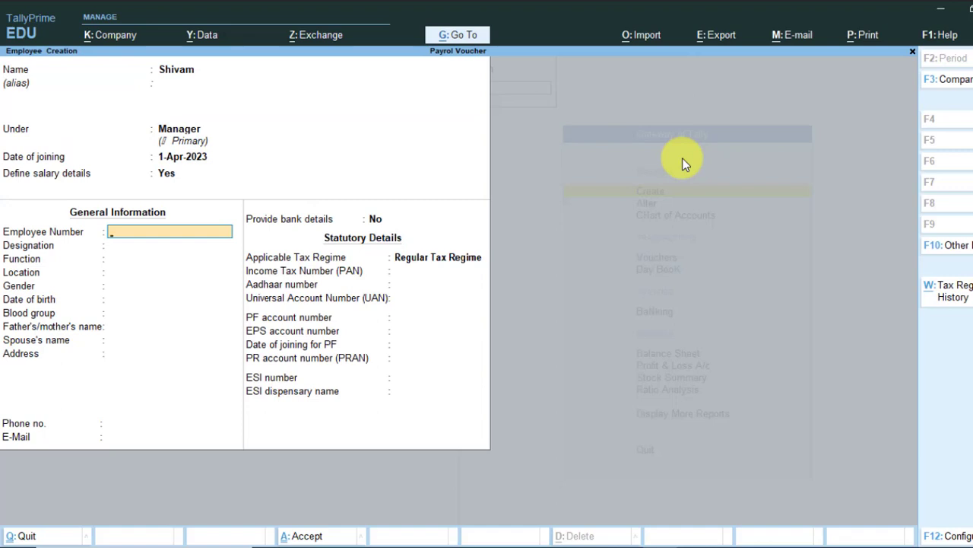
Enter the employee number, keep the remaining general and statutory fields at their defaults, and save the employee.
text(5066)
key(Return)
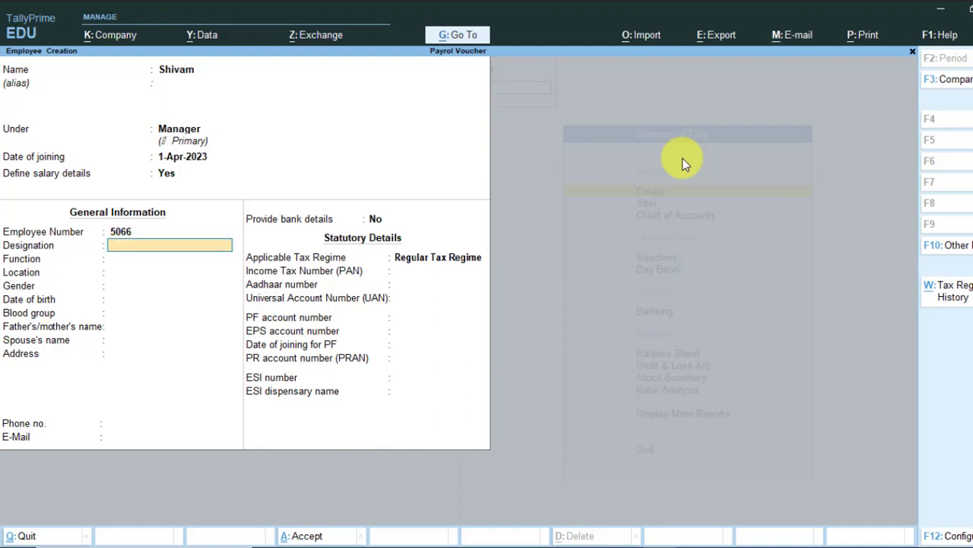
key(Return)
key(Return)
key(Return)
key(Return)
key(Return)
key(Return)
key(Return)
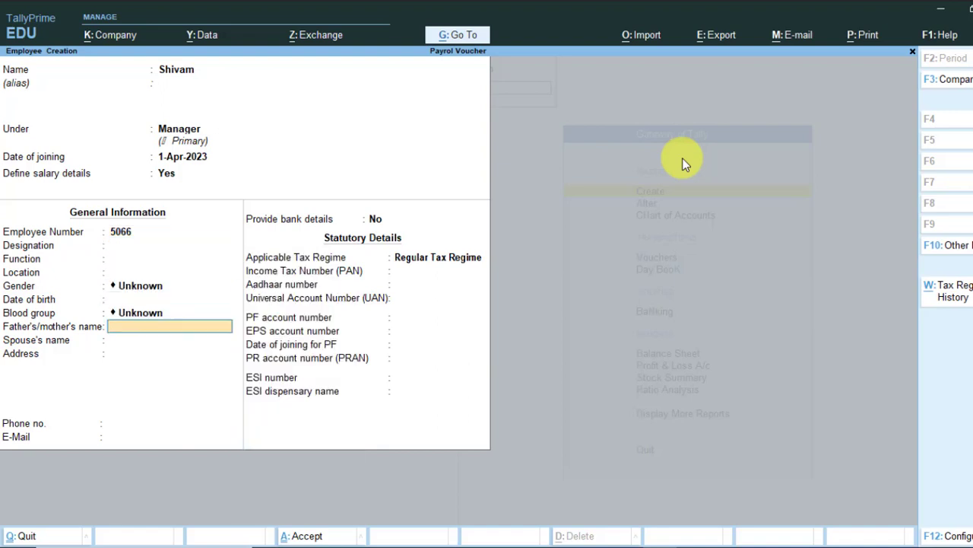
key(Return)
key(Return)
key(Return)
key(Return)
key(Return)
key(Return)
key(Return)
key(Return)
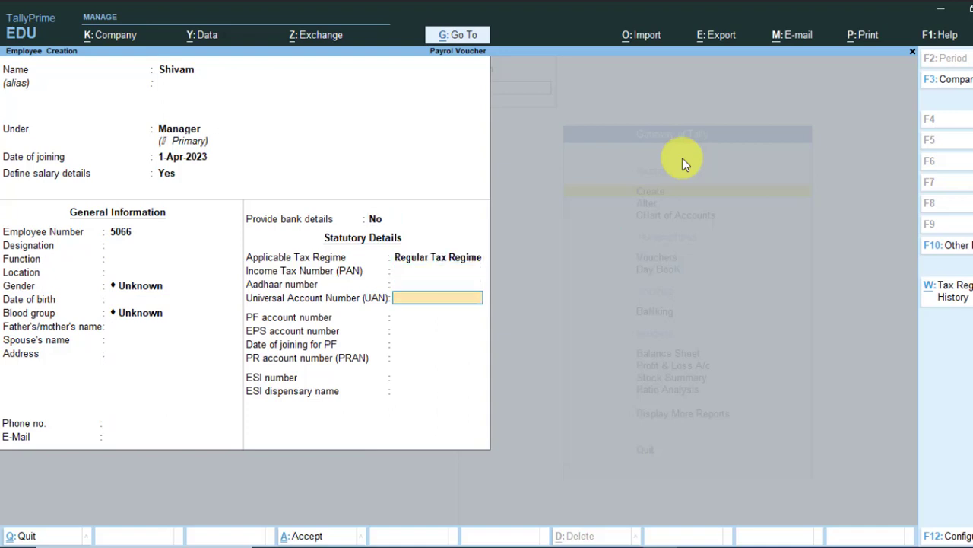
key(Return)
key(Return)
key(Return)
key(Return)
key(Return)
key(Return)
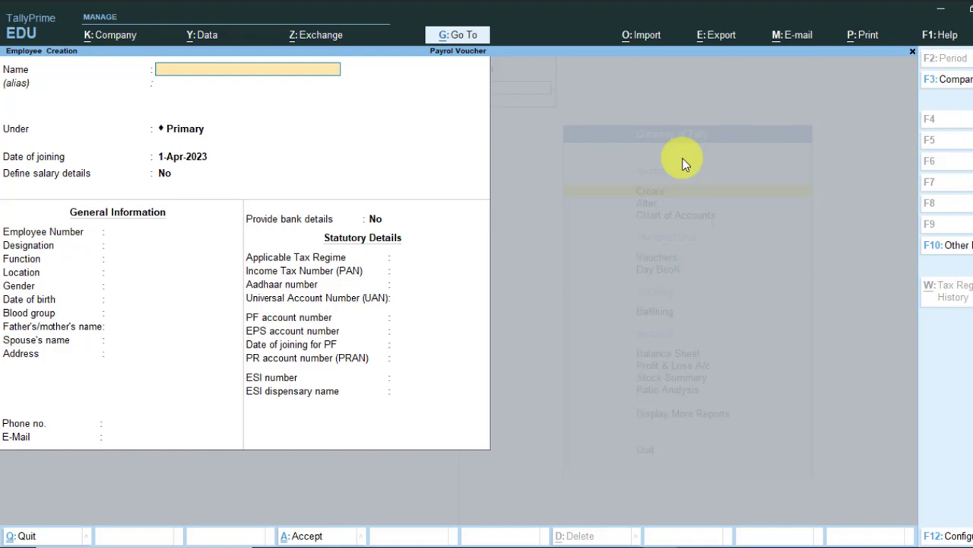
Enter a second employee's name, place the employee under Sales Man with joining date 1-Apr-2023, and choose to define salary details.
text(Amit)
key(Return)
key(Return)
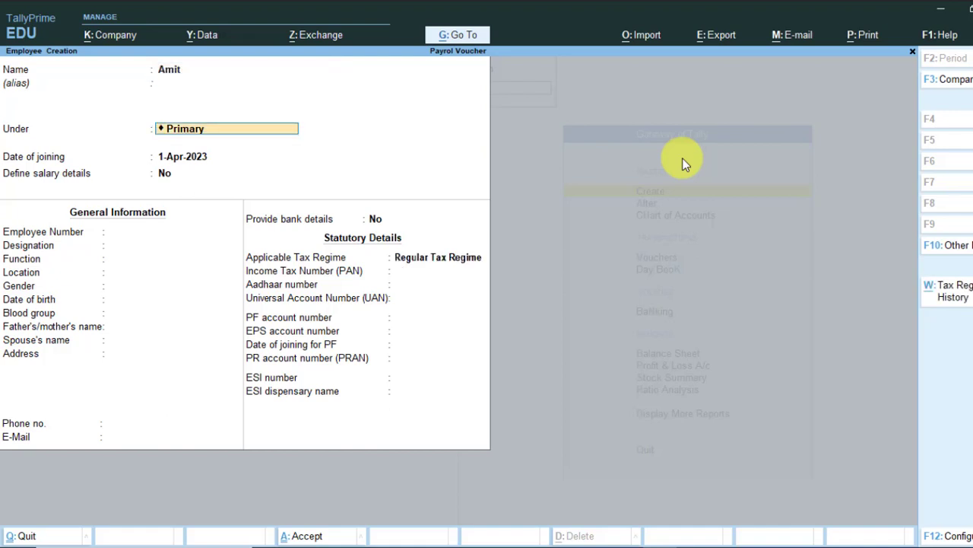
text(Sa)
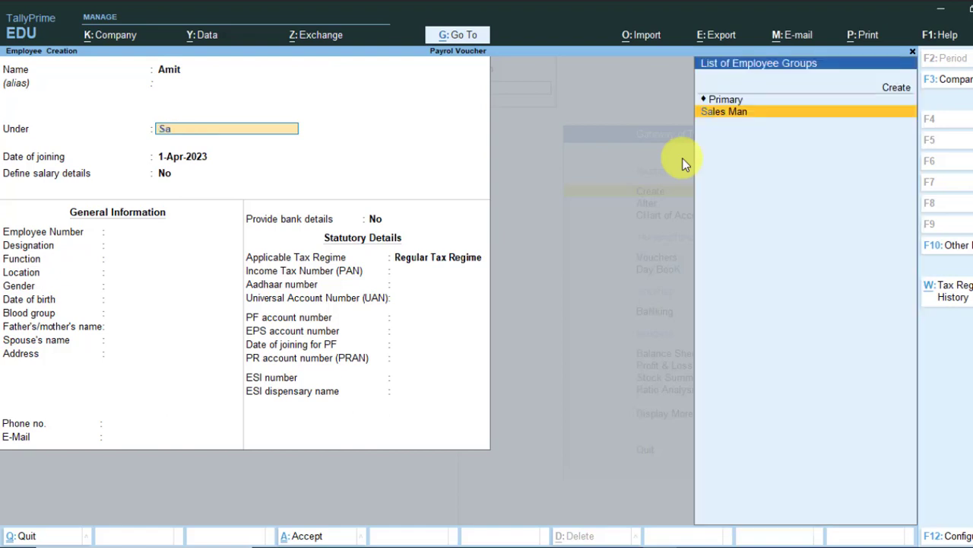
key(Return)
key(Return)
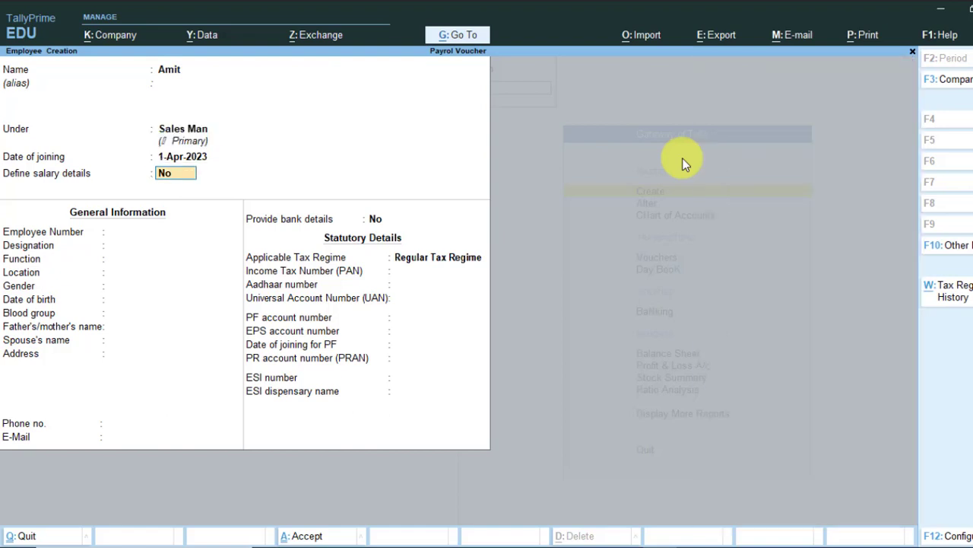
key(y)
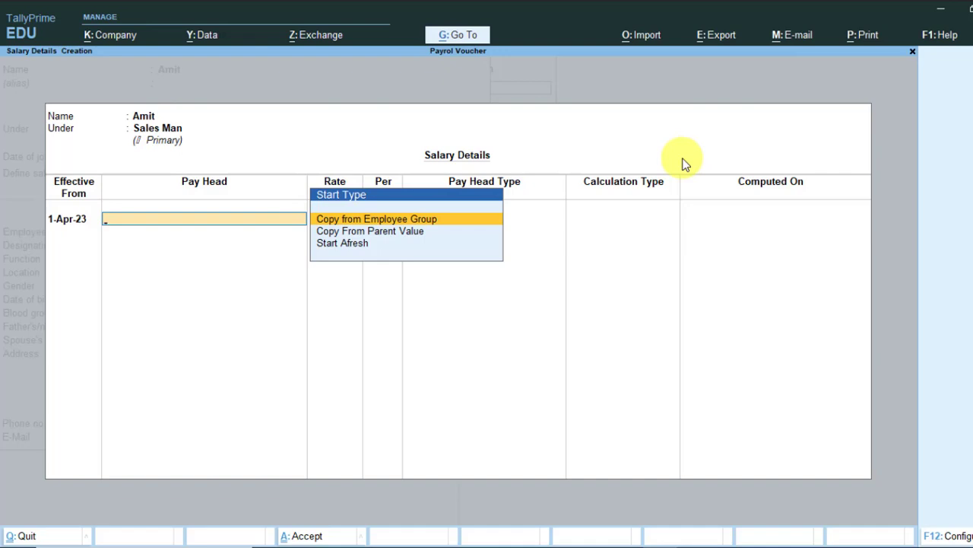
Copy the second employee's salary details from the Sales Man employee group, effective 1-Apr-23, and accept them.
key(Return)
key(Down)
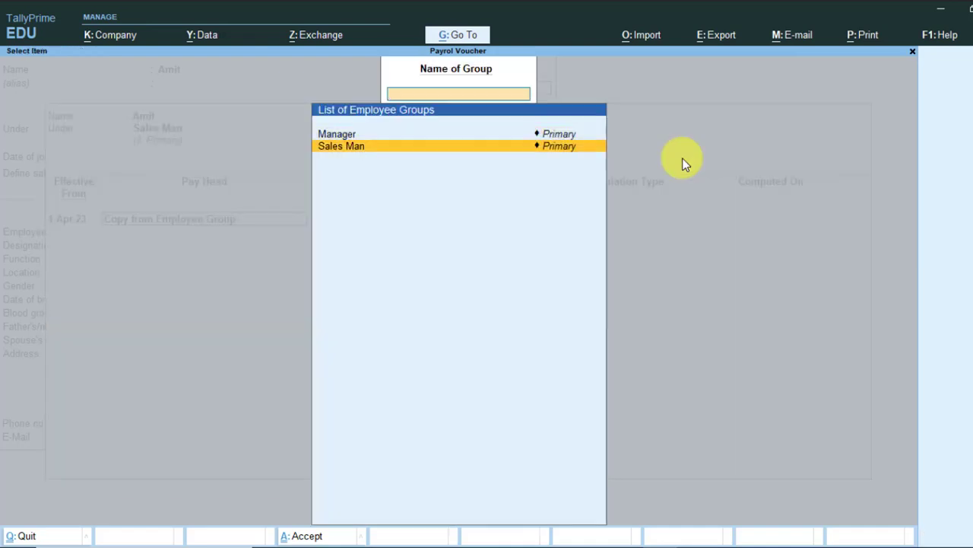
key(Return)
key(Return)
key(Return)
key(Return)
key(Return)
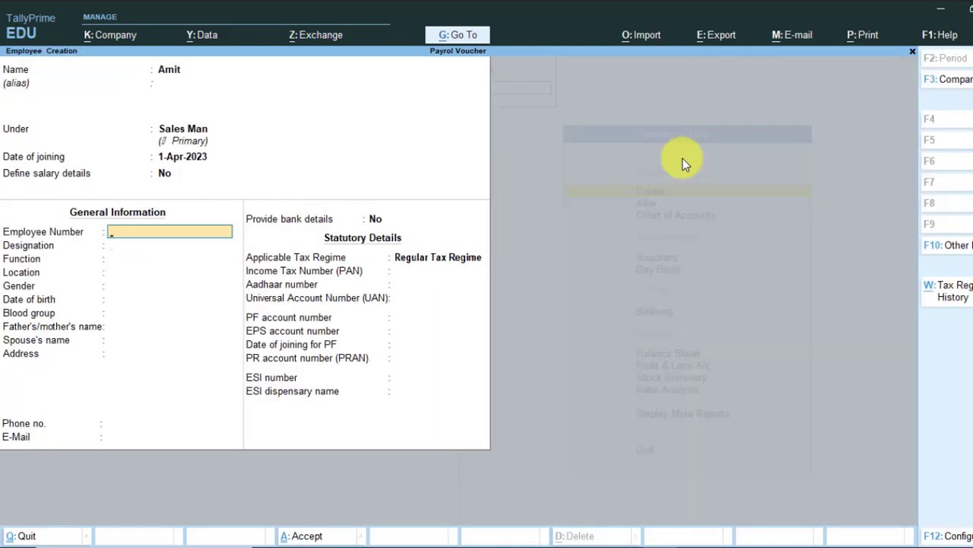
Enter the second employee's number and keep the other general information fields at their defaults.
key(Up)
text(5061)
key(Return)
key(Return)
key(Return)
key(Return)
key(Return)
key(Return)
key(Return)
key(Return)
key(Return)
key(Return)
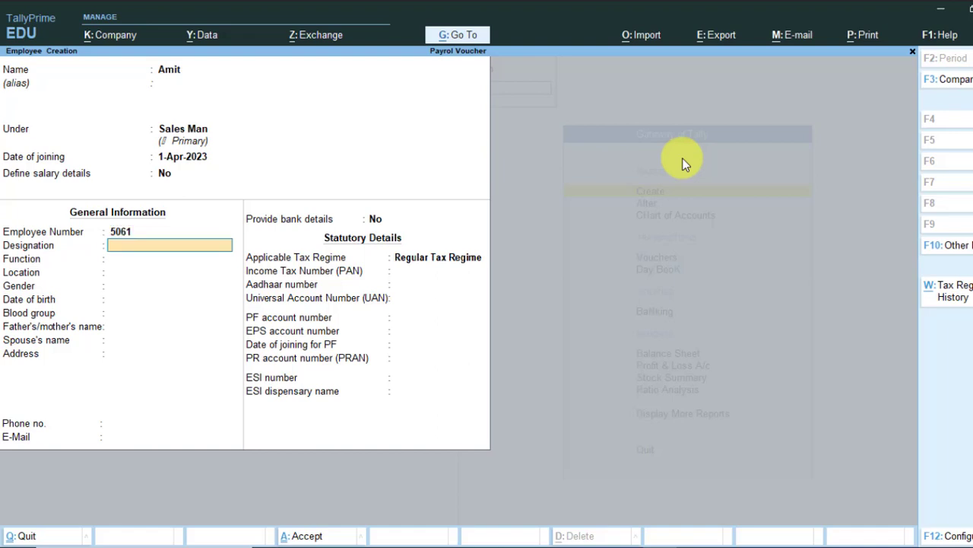
key(Return)
key(Return)
key(Return)
key(Return)
key(Return)
key(Return)
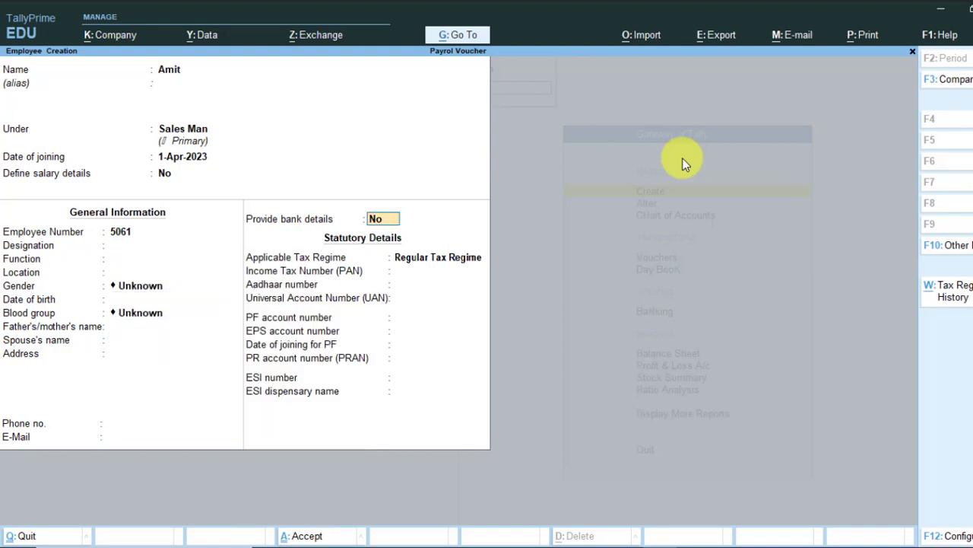
Keep bank details at No and the statutory fields at their defaults, then save the Sales Man employee.
key(Return)
key(Return)
key(Return)
key(Return)
key(Return)
key(Return)
key(Return)
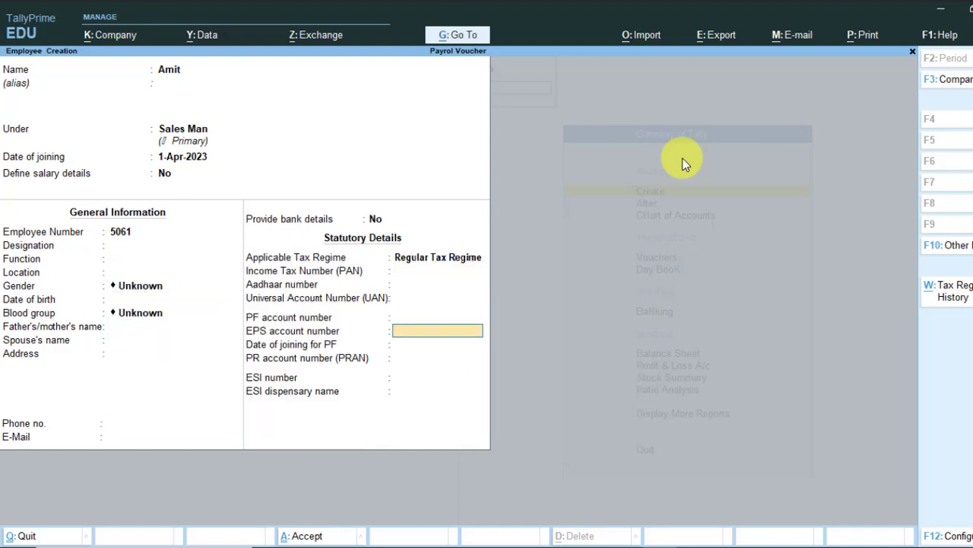
key(Return)
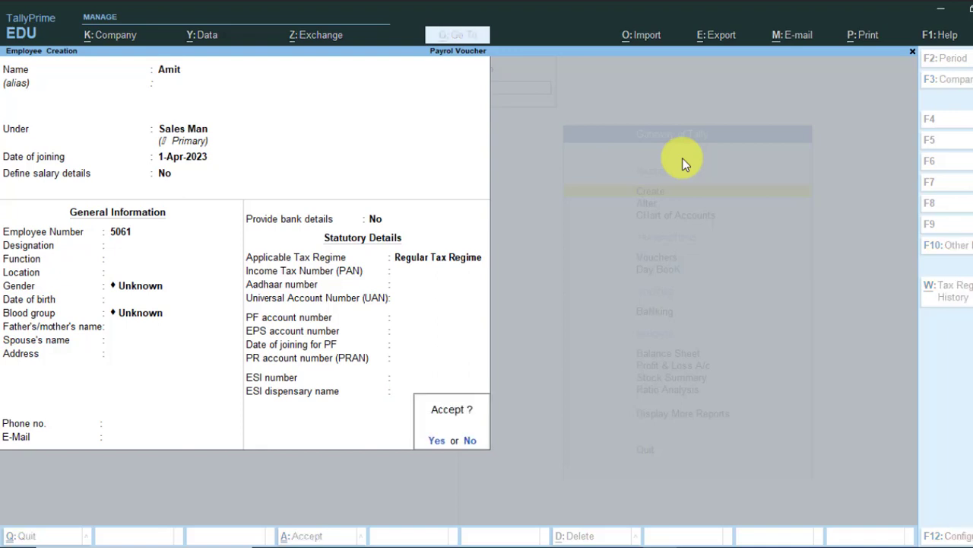
key(Return)
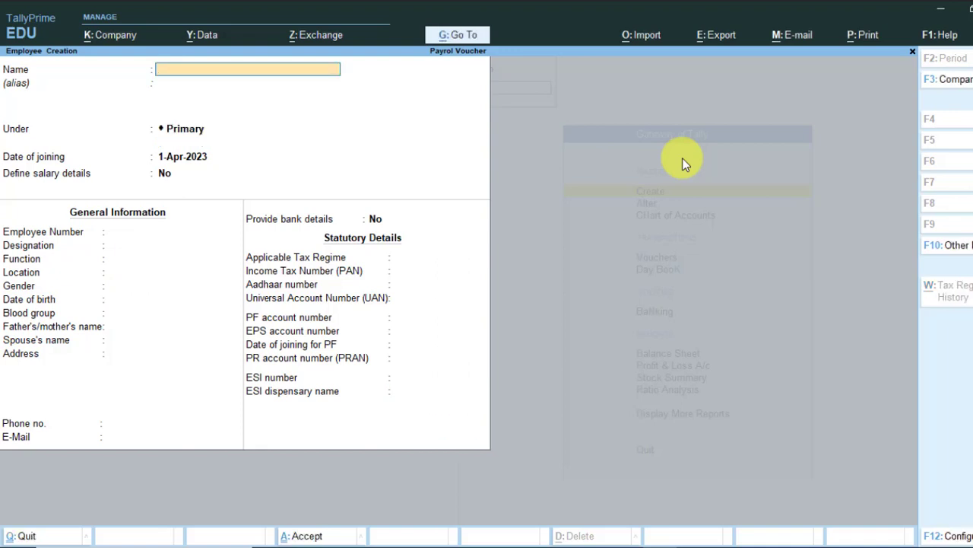
Leave employee creation, return to the Gateway of Tally and open voucher entry.
key(Escape)
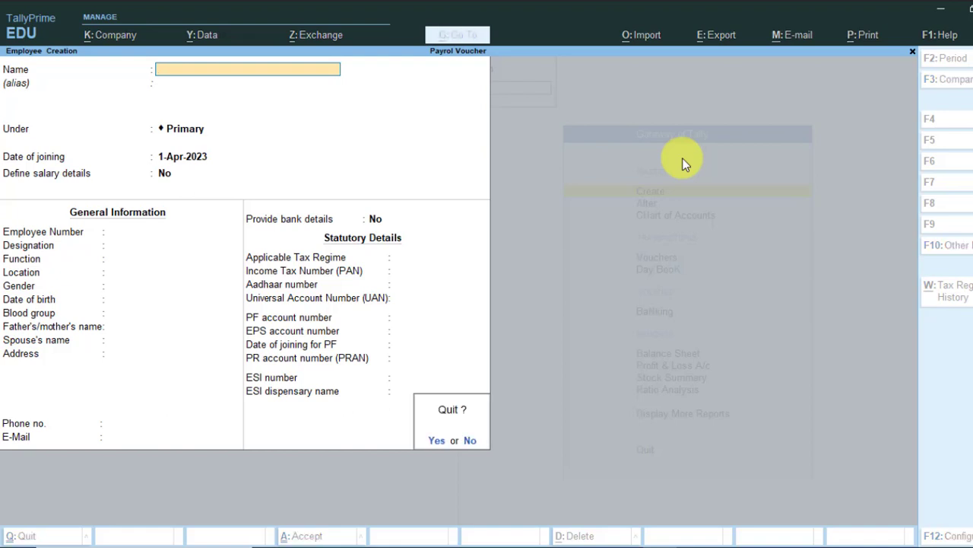
key(Return)
key(Escape)
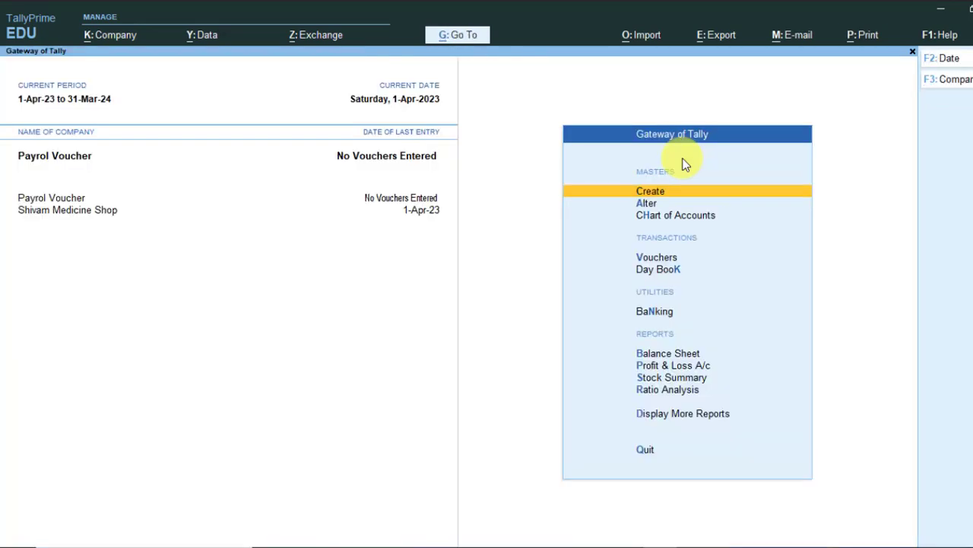
key(Down)
key(Down)
key(Down)
key(Down)
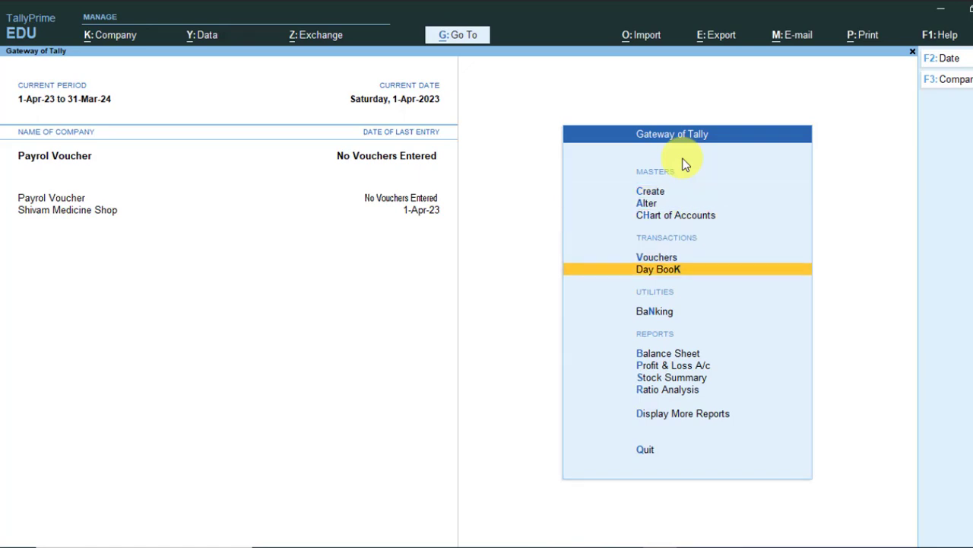
key(Up)
key(Return)
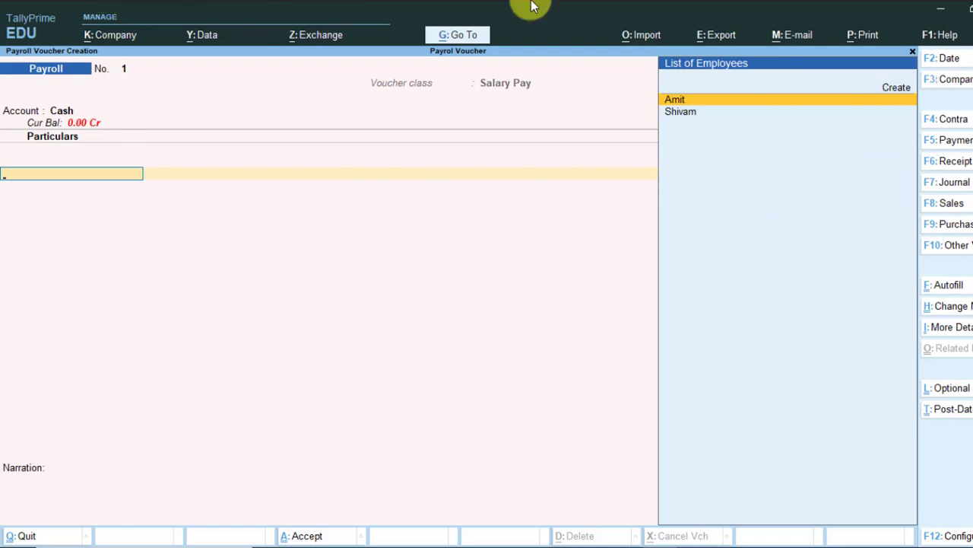
Change the voucher type to Attendance under Payroll Vouchers.
click(971, 251)
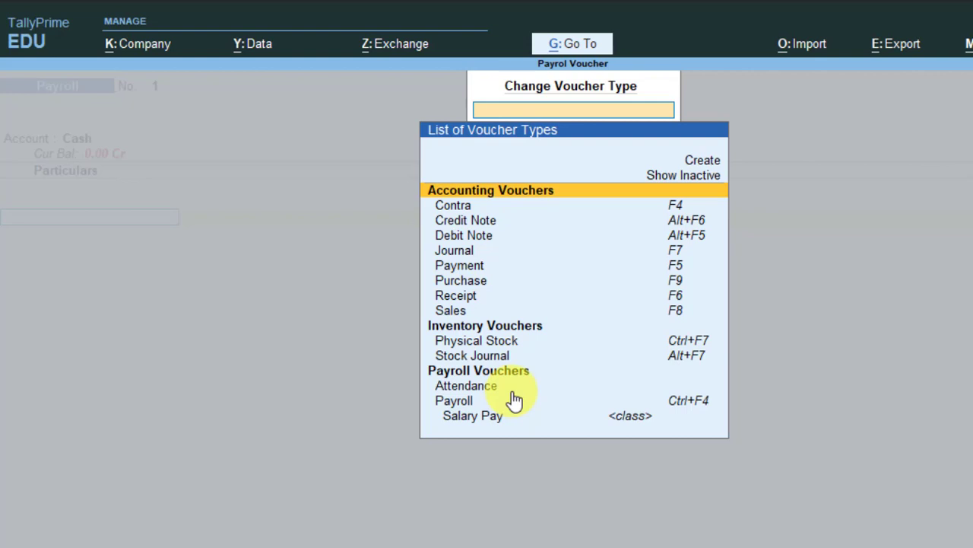
click(453, 386)
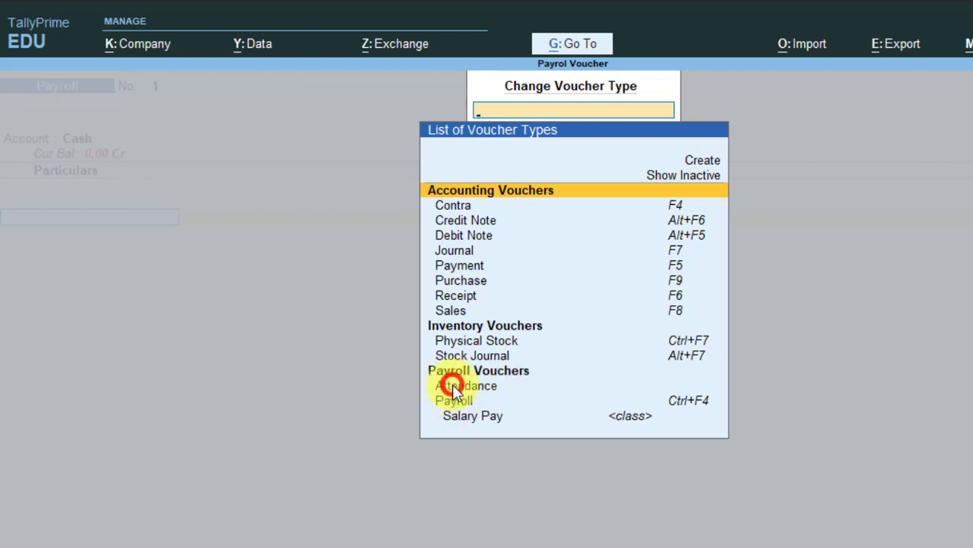
click(453, 385)
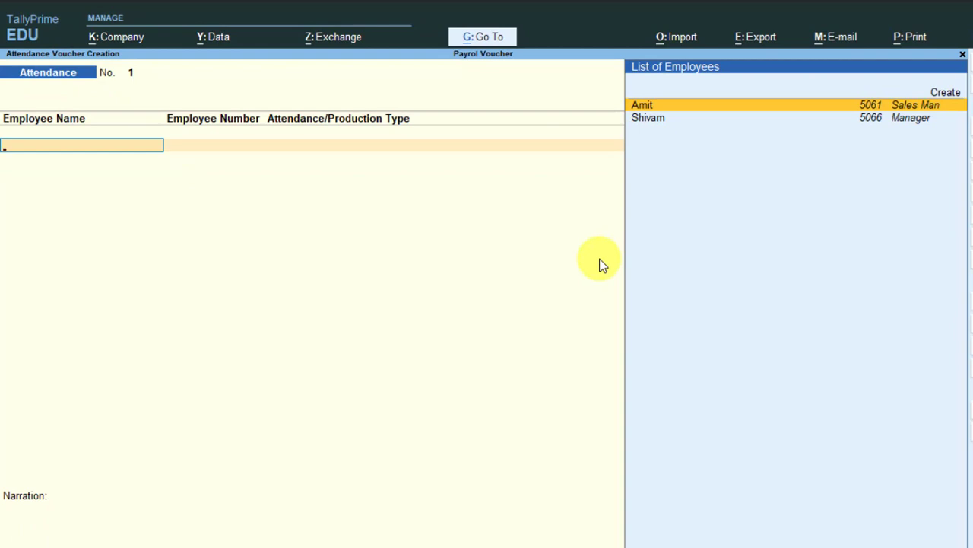
Record 5 days of Absent for the Manager employee in the attendance voucher.
key(Down)
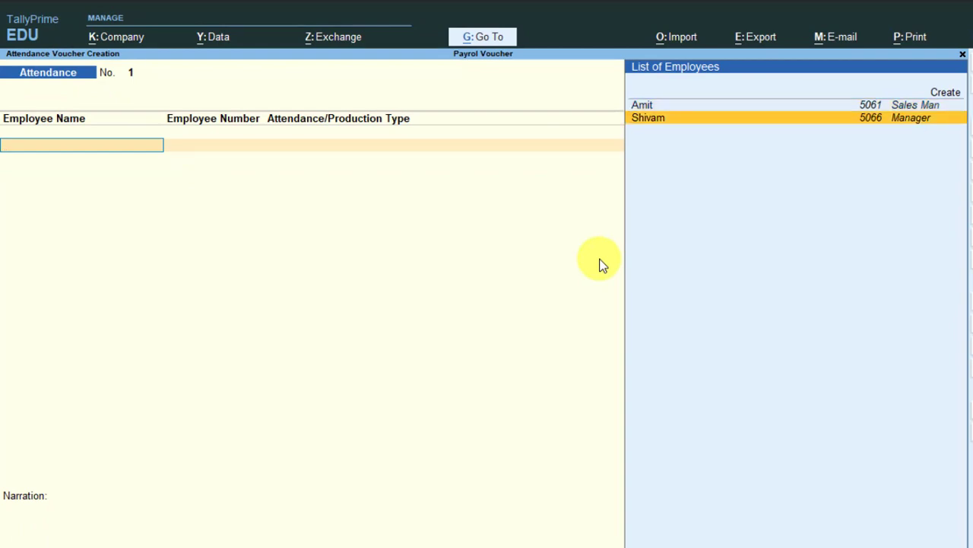
key(Return)
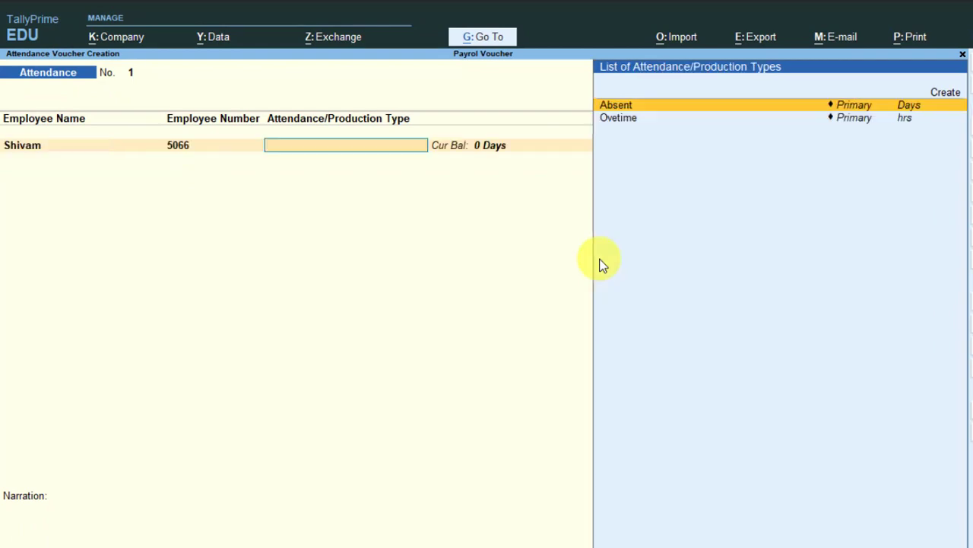
click(683, 108)
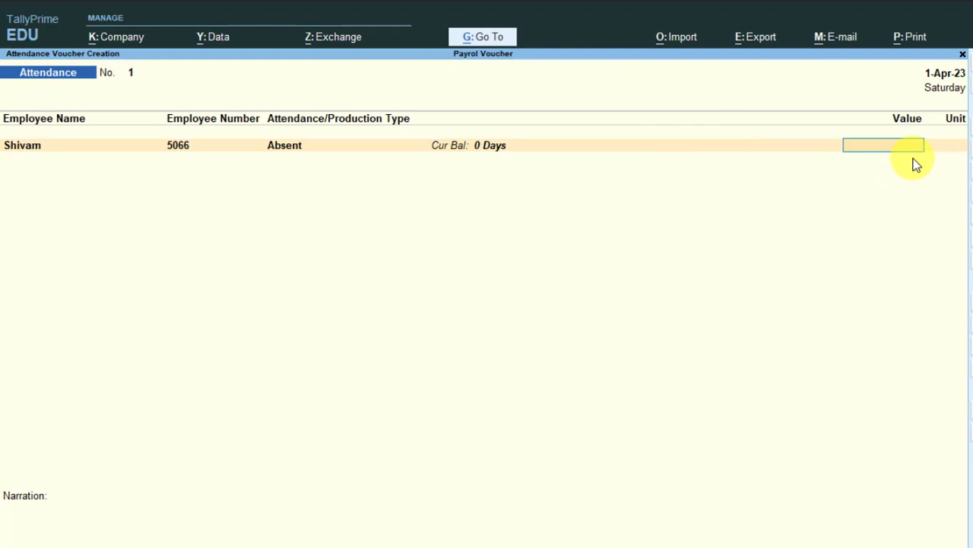
text(3)
key(BackSpace)
text(5)
key(Return)
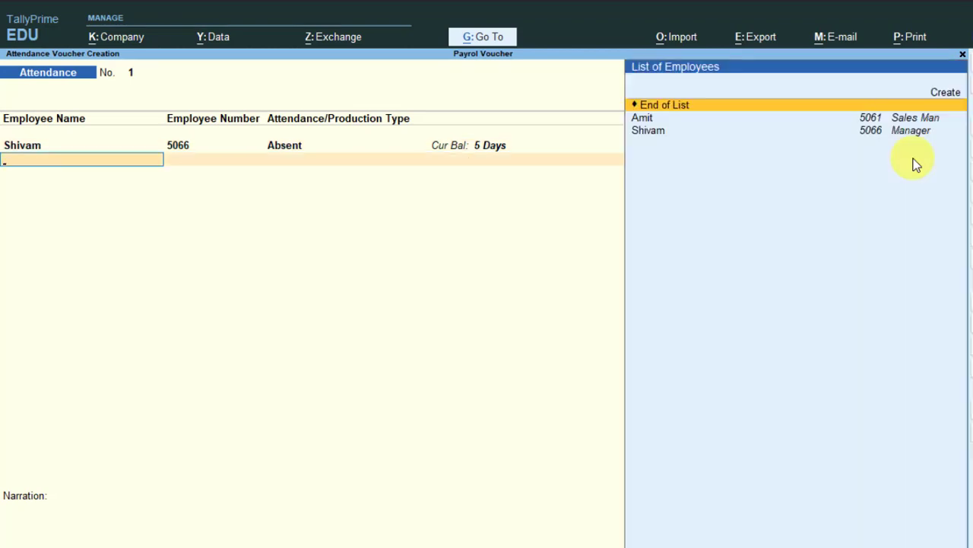
Add a second attendance line for the Manager employee with the Ovetime type and 50 hrs.
key(Down)
key(Down)
key(Return)
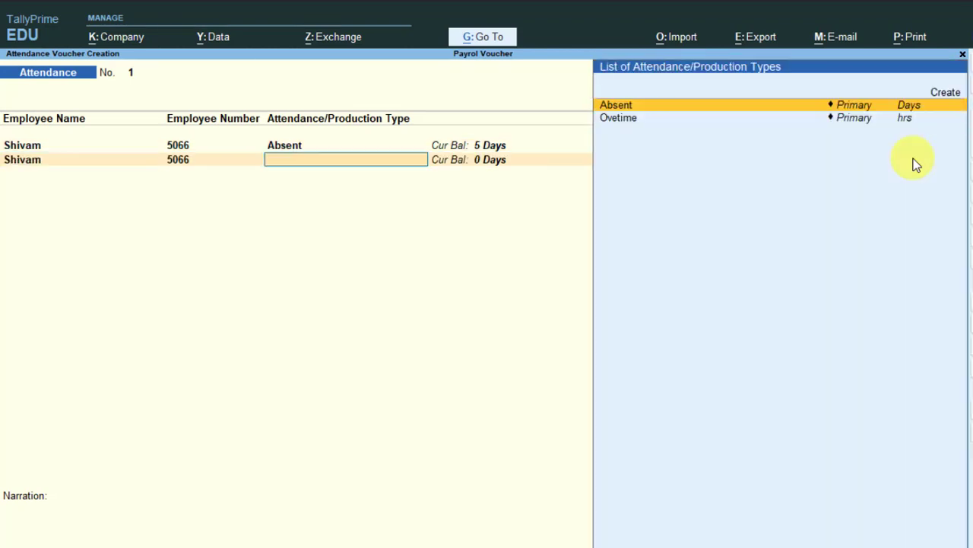
key(Down)
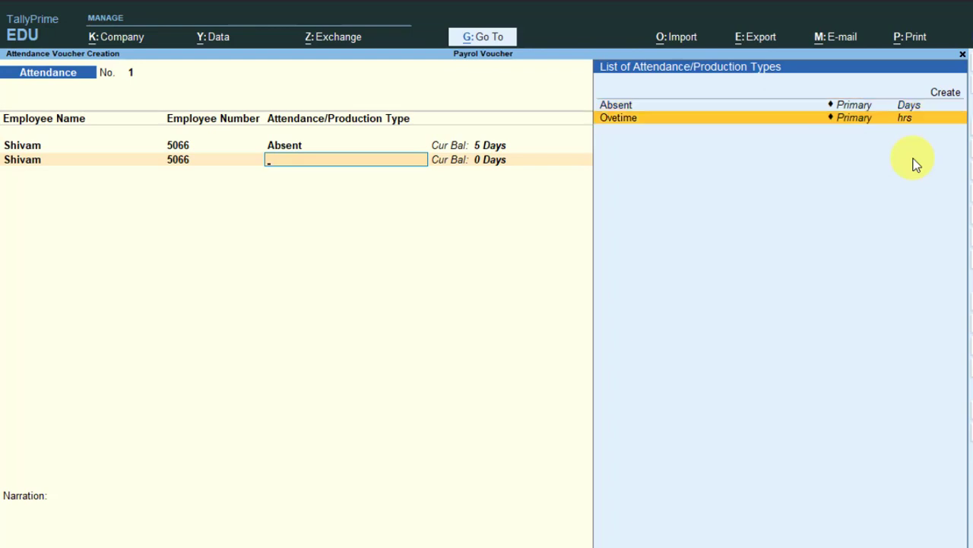
key(Return)
text(10)
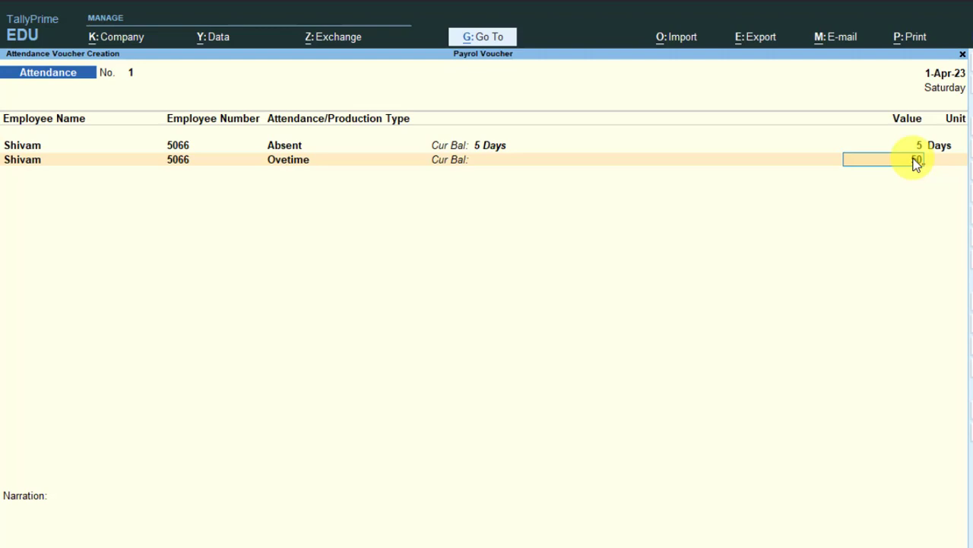
key(Return)
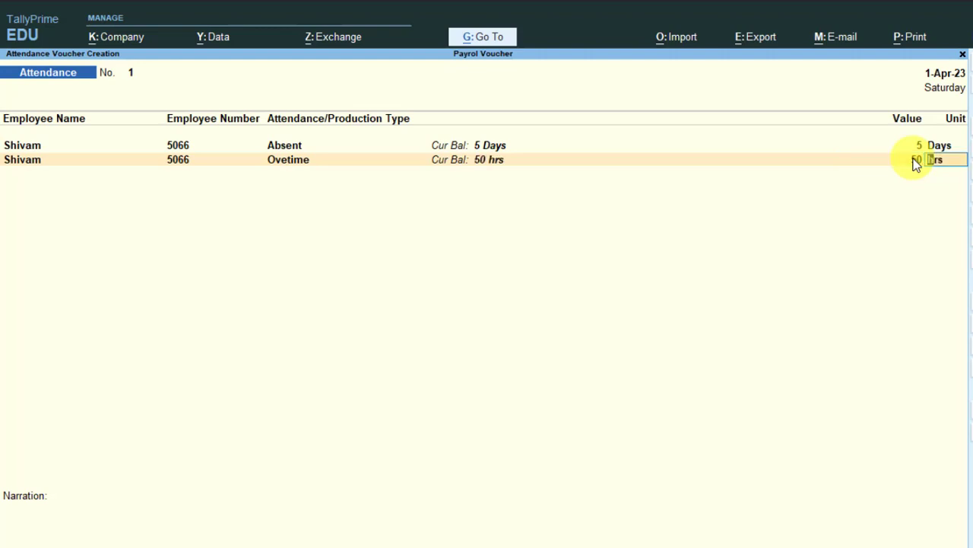
key(Return)
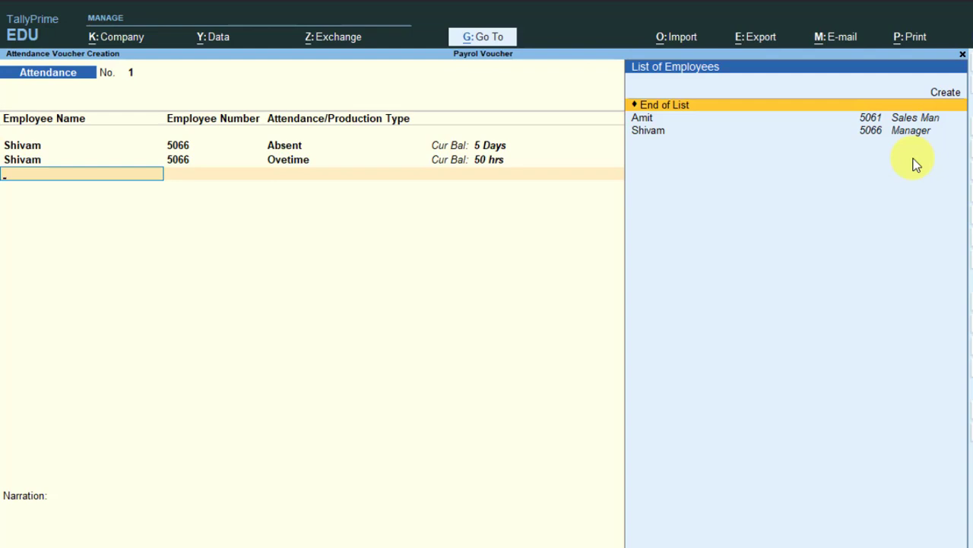
Record 3 days of Absent for the Sales Man employee in the attendance voucher.
key(Down)
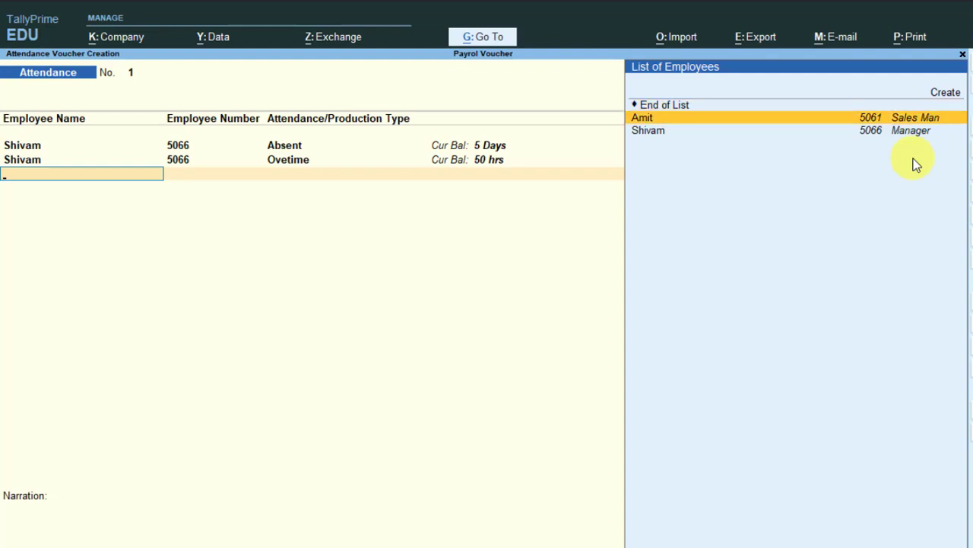
key(Return)
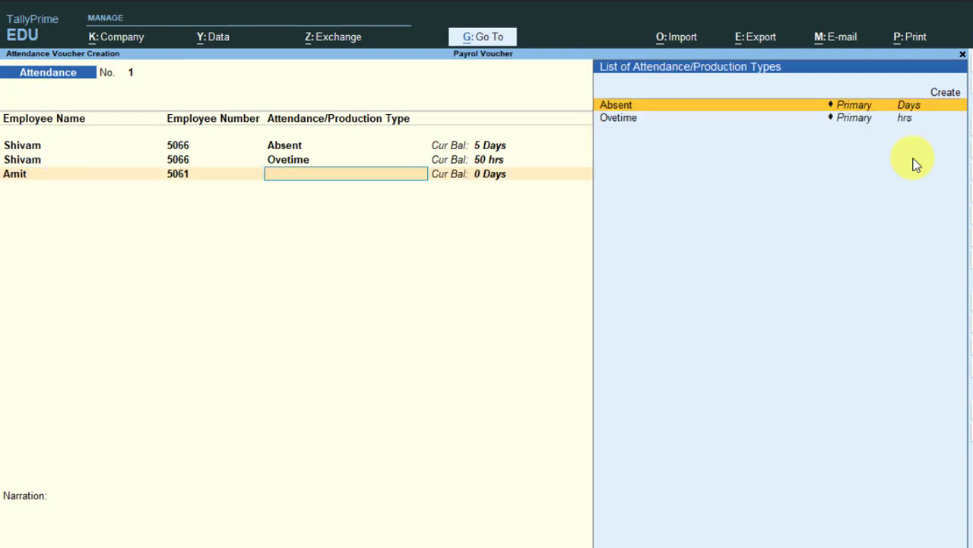
key(Return)
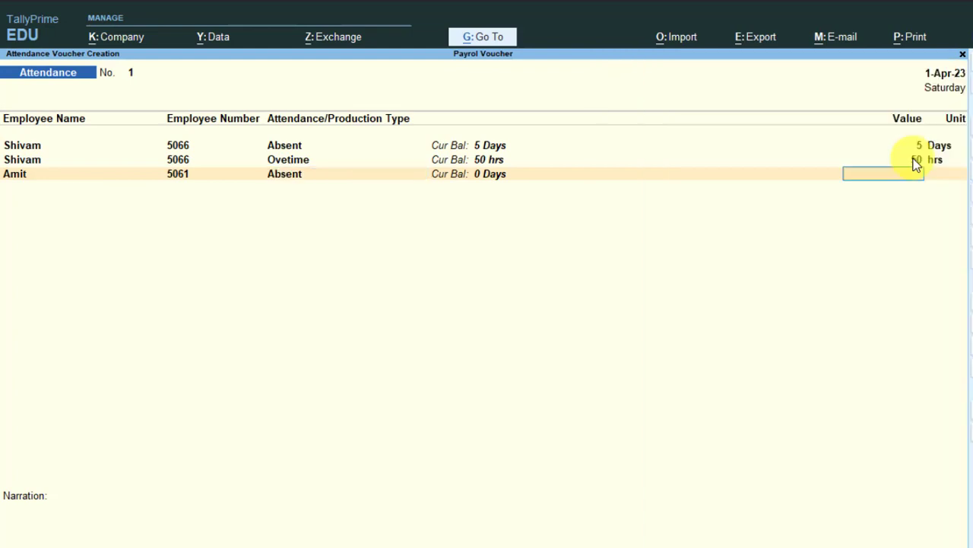
text(3)
key(Return)
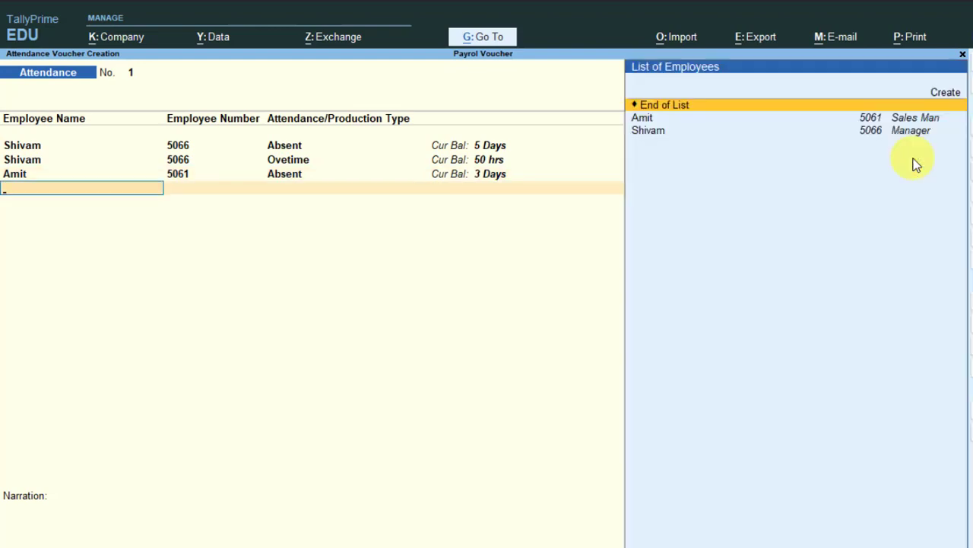
Add 50 hrs of Ovetime for the Sales Man employee and save the attendance voucher without a narration.
key(Down)
key(Return)
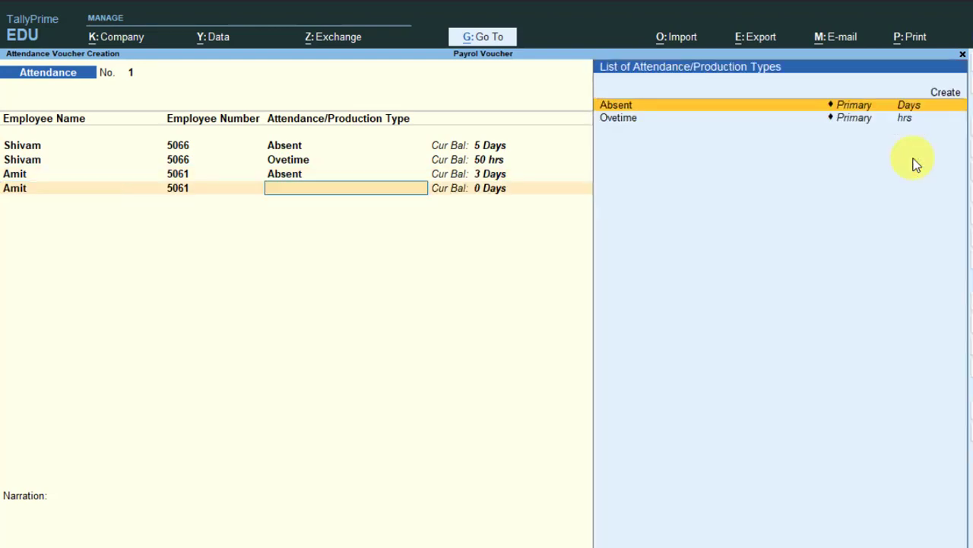
key(Down)
key(Return)
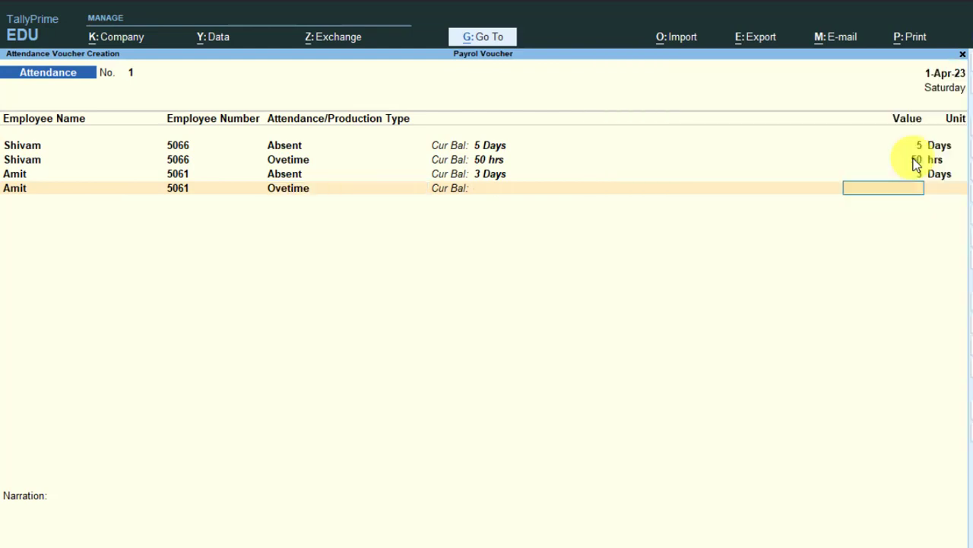
text(50)
key(Return)
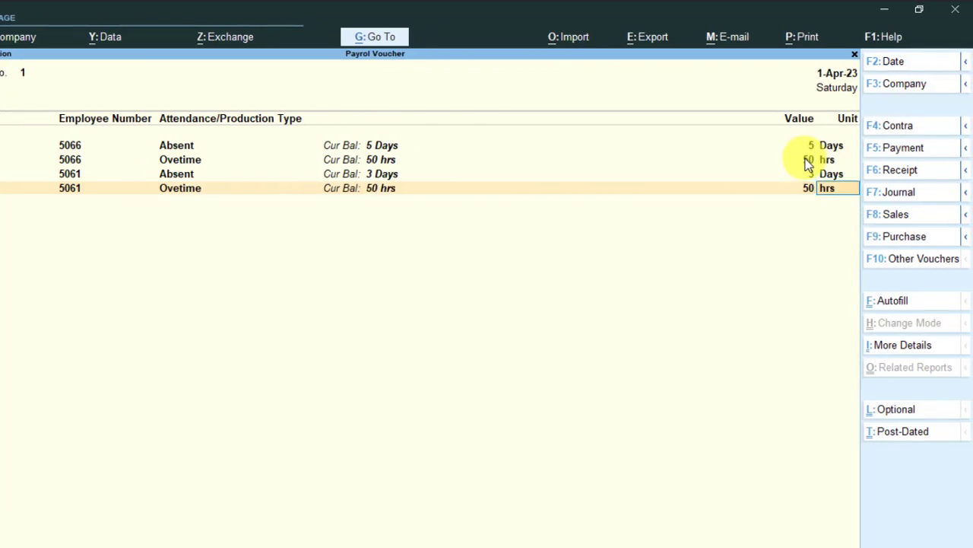
key(Return)
key(Return)
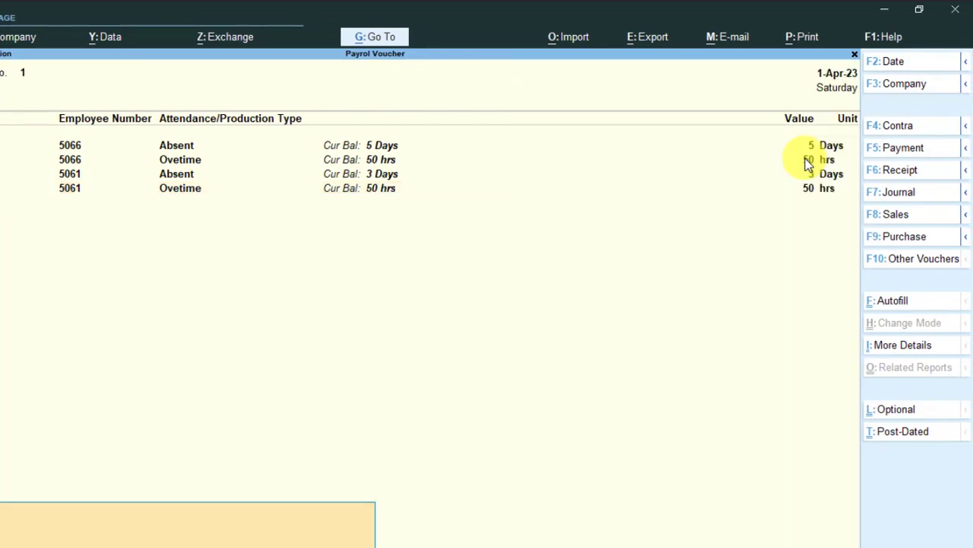
key(Return)
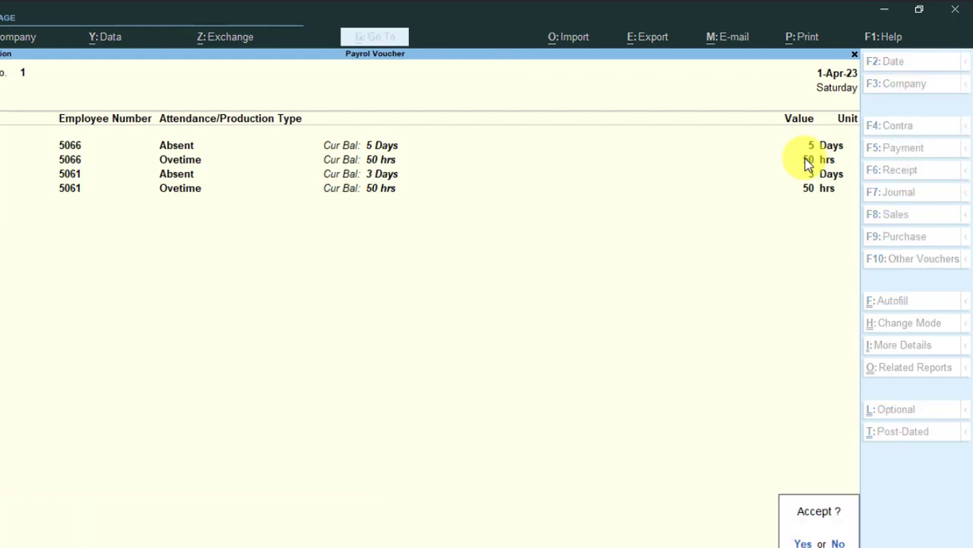
key(Return)
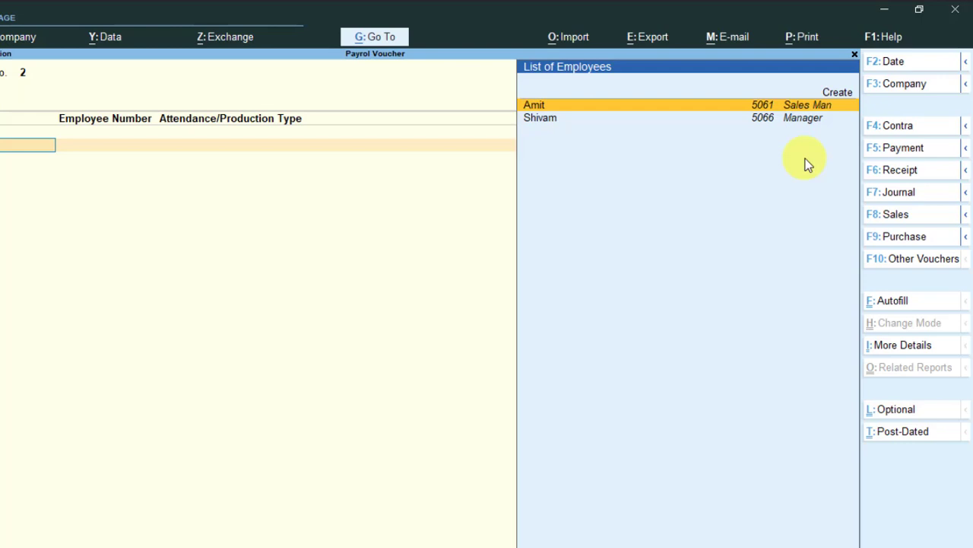
Switch the voucher type to Payroll with the Salary Pay class.
click(916, 263)
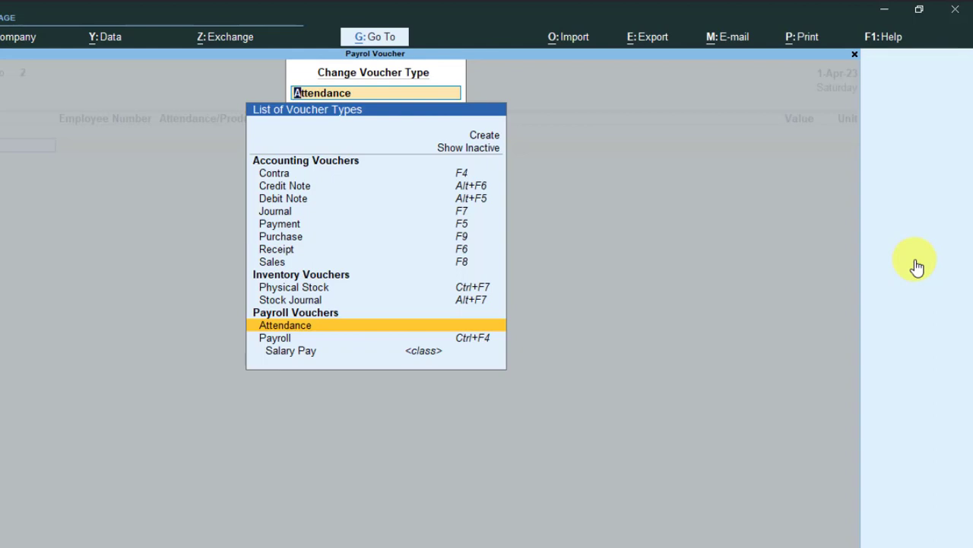
key(Down)
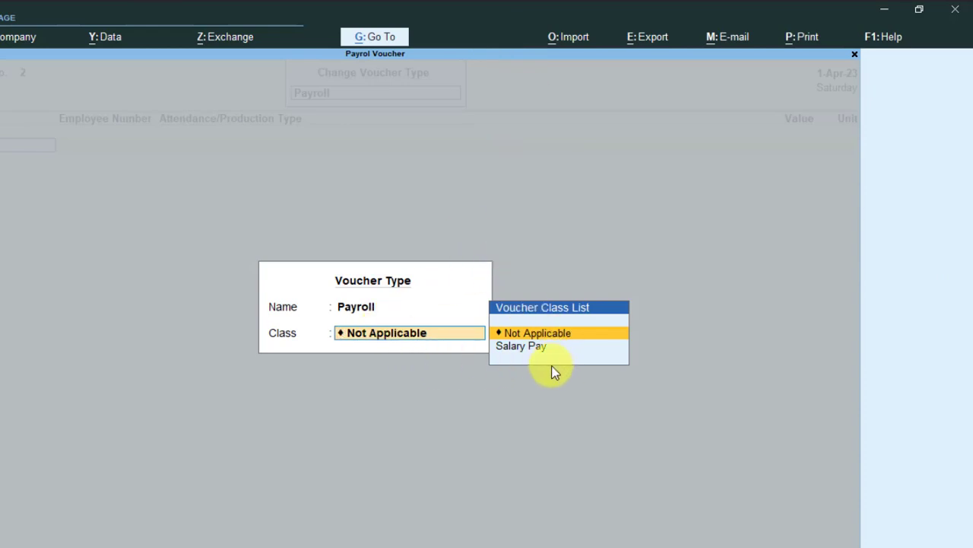
key(Down)
key(Return)
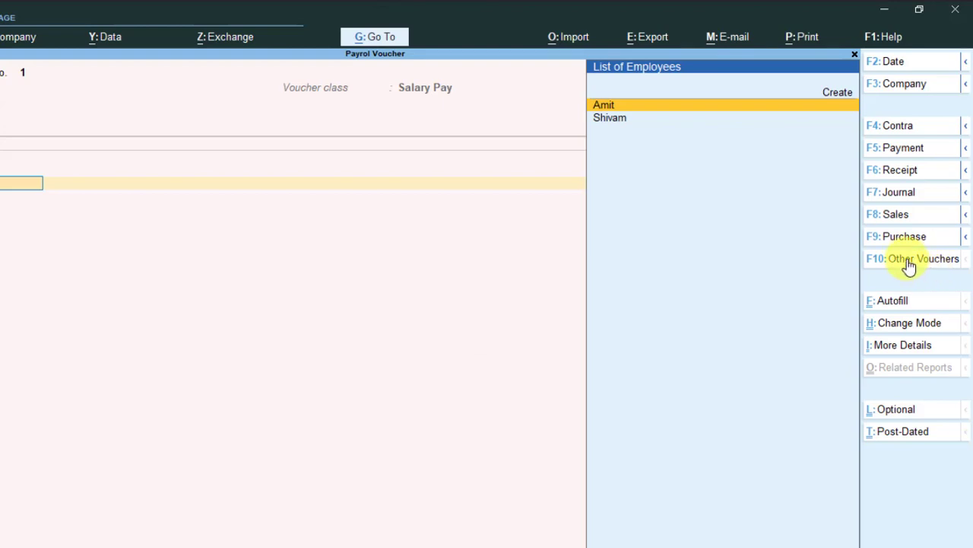
Choose the Manager employee with number 5066 for the first payroll voucher line.
key(ctrl)
key(Down)
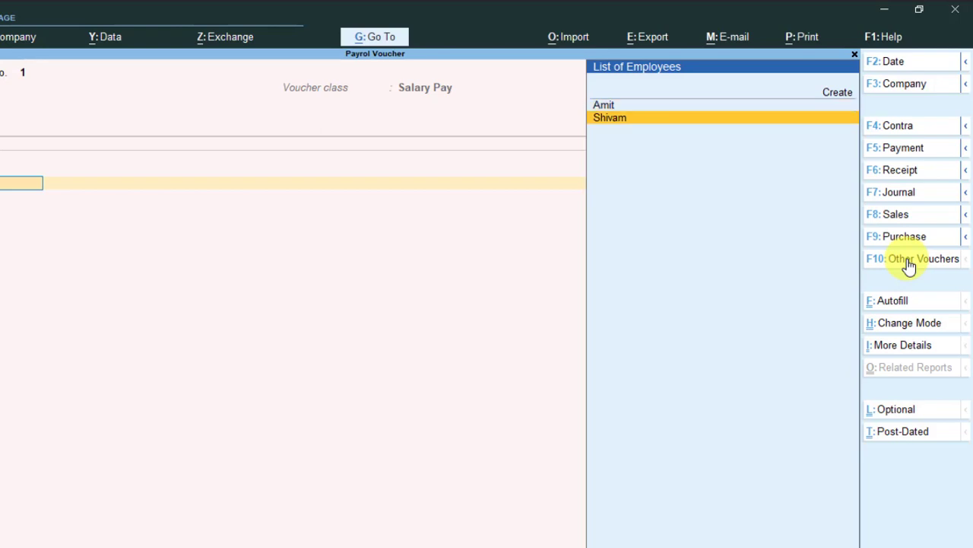
key(Return)
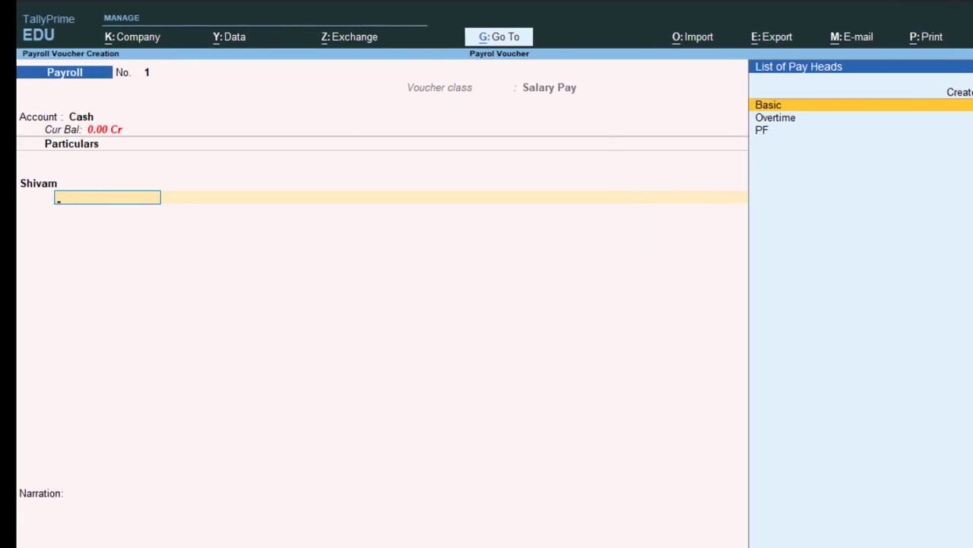
Start a Payroll Autofill for the voucher and set it to process Salary.
click(882, 307)
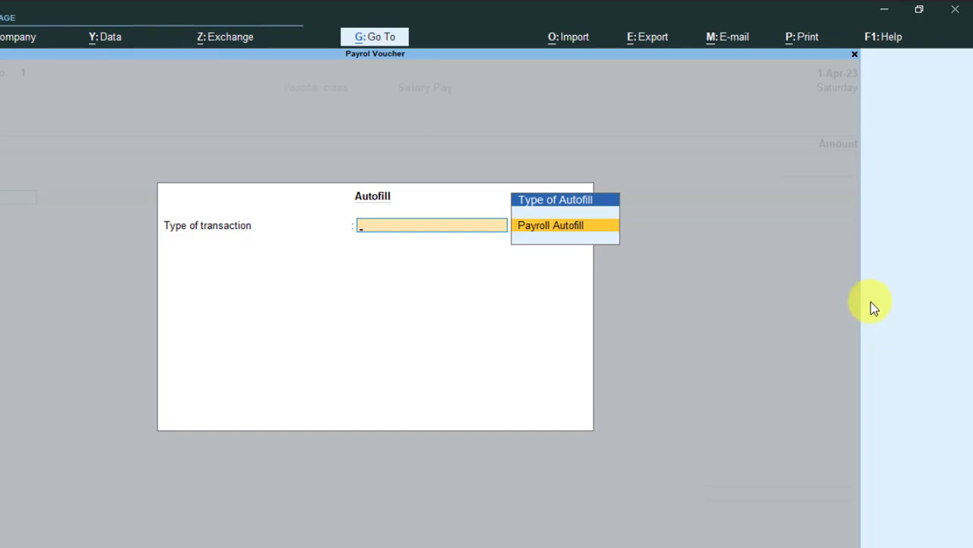
key(Return)
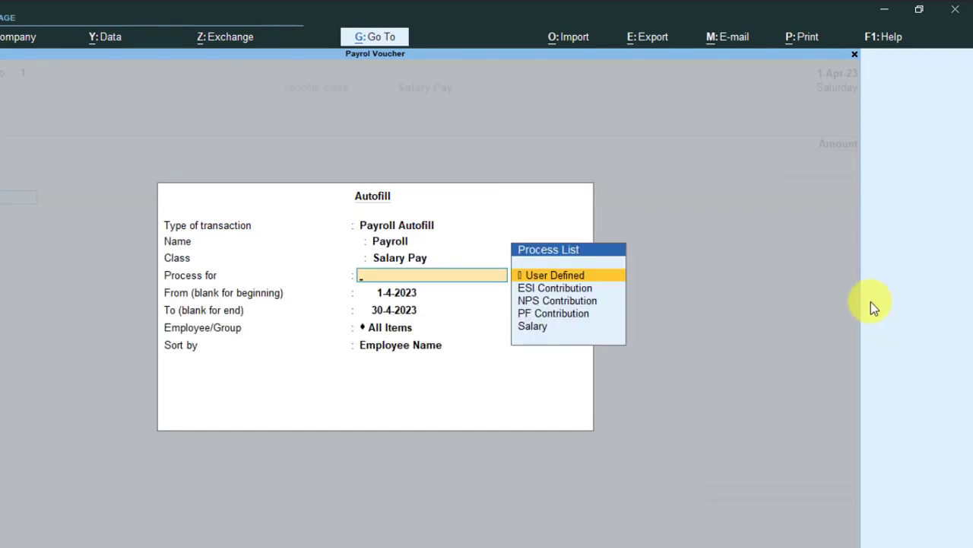
key(Down)
key(Down)
key(Down)
key(Down)
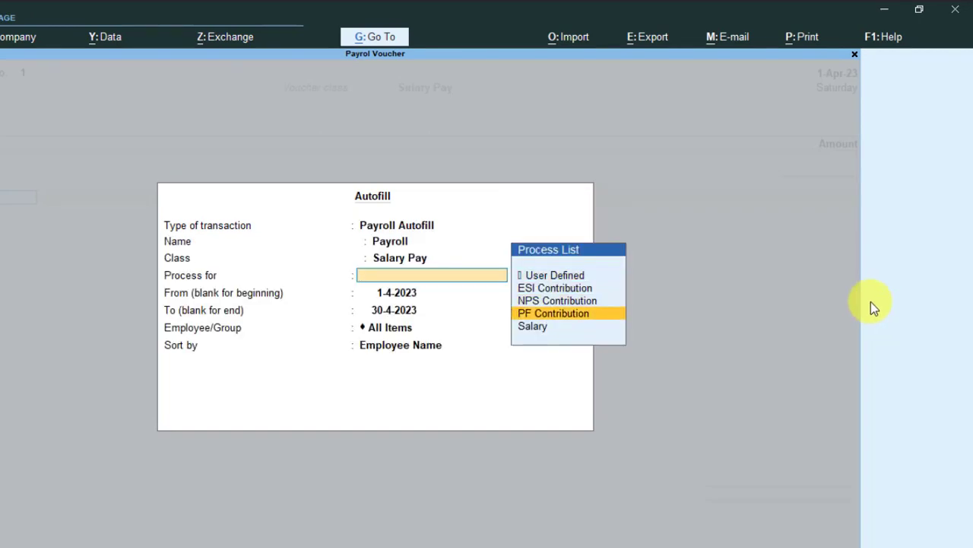
key(Return)
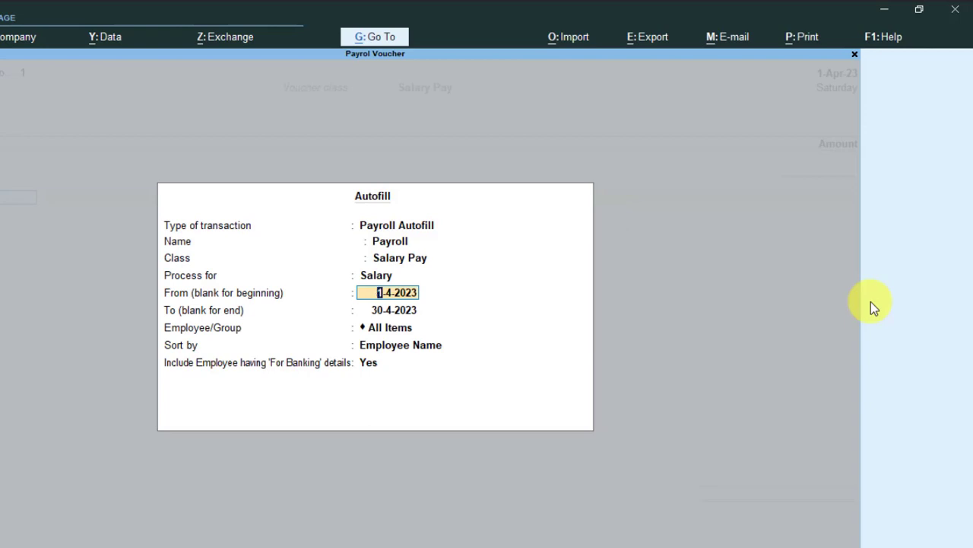
Set the autofill period from 1-4-2023 to 1-5-2023.
key(Return)
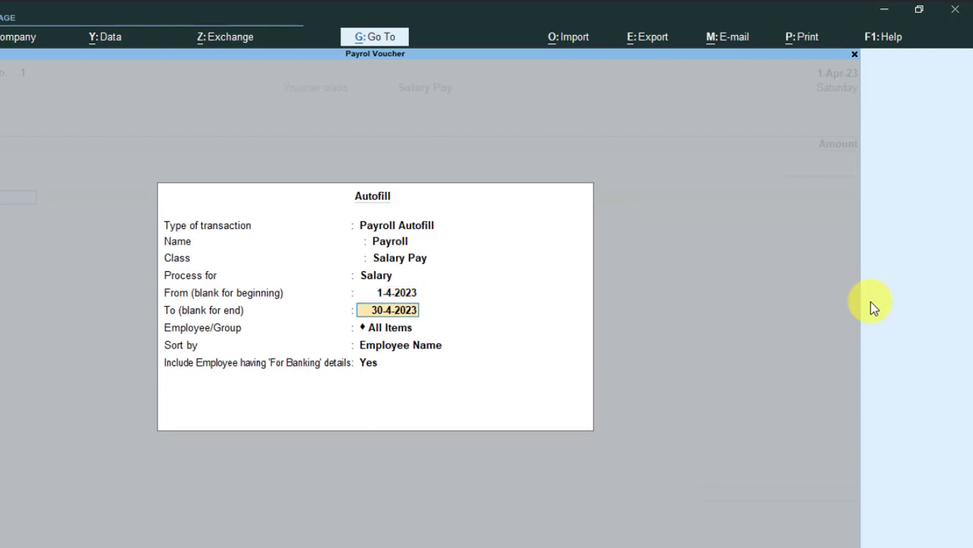
text(7-5)
key(BackSpace)
key(BackSpace)
key(BackSpace)
text(1-5-2023)
key(Return)
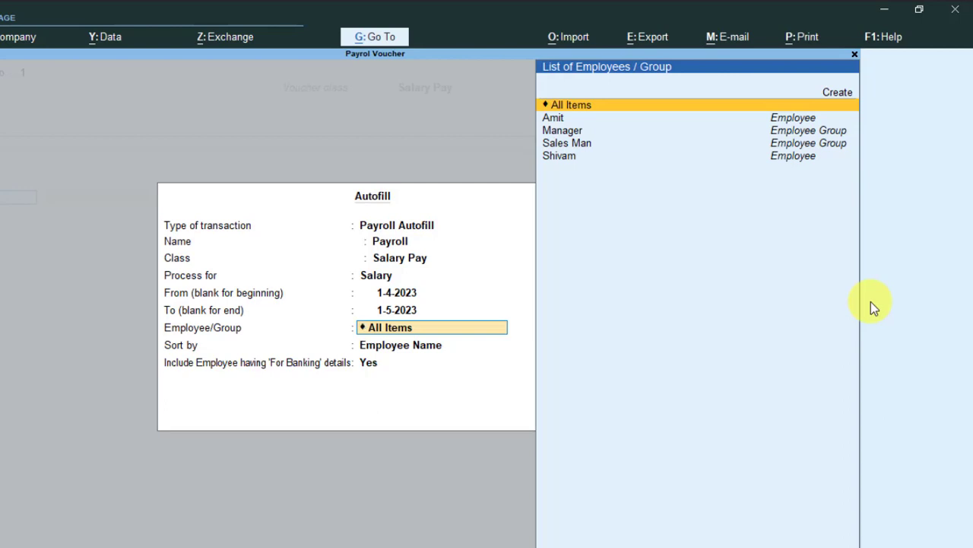
Autofill the salary for the Manager group sorted by Employee Name and save the payroll voucher with its pay period narration.
key(ctrl)
key(Down)
key(Down)
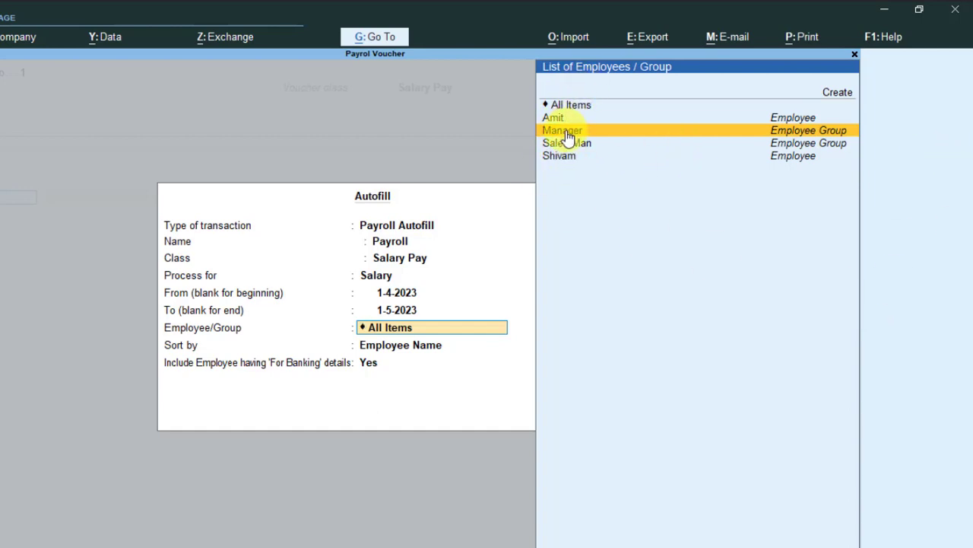
click(609, 130)
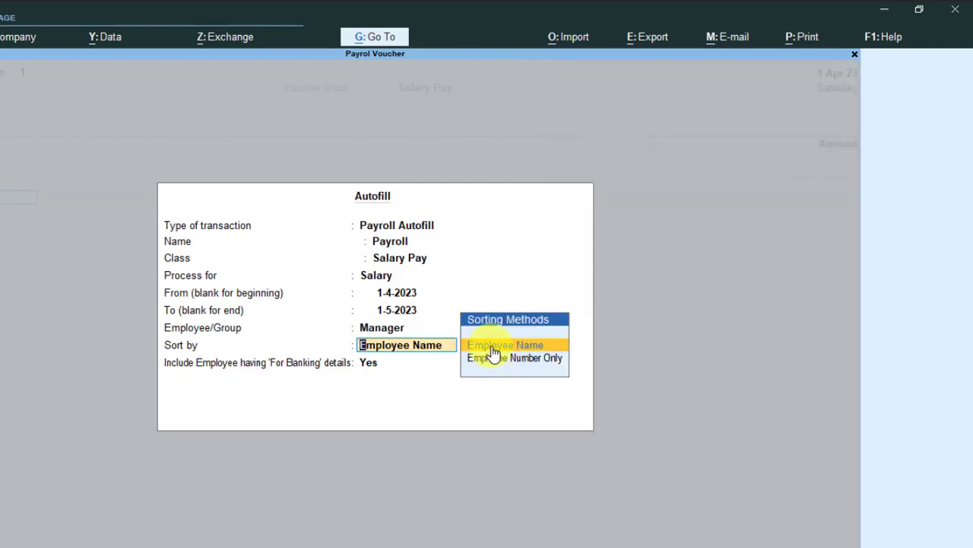
click(492, 351)
key(Return)
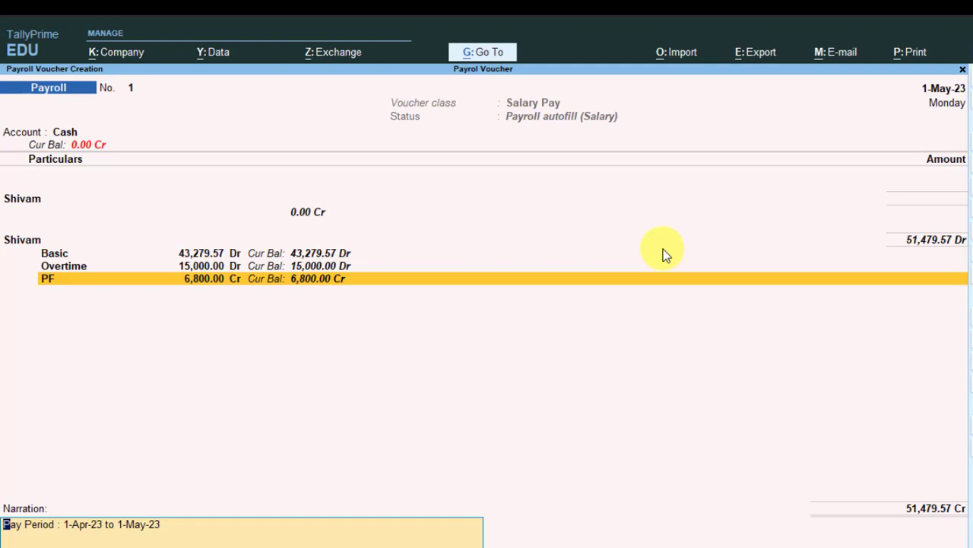
key(Return)
key(Return)
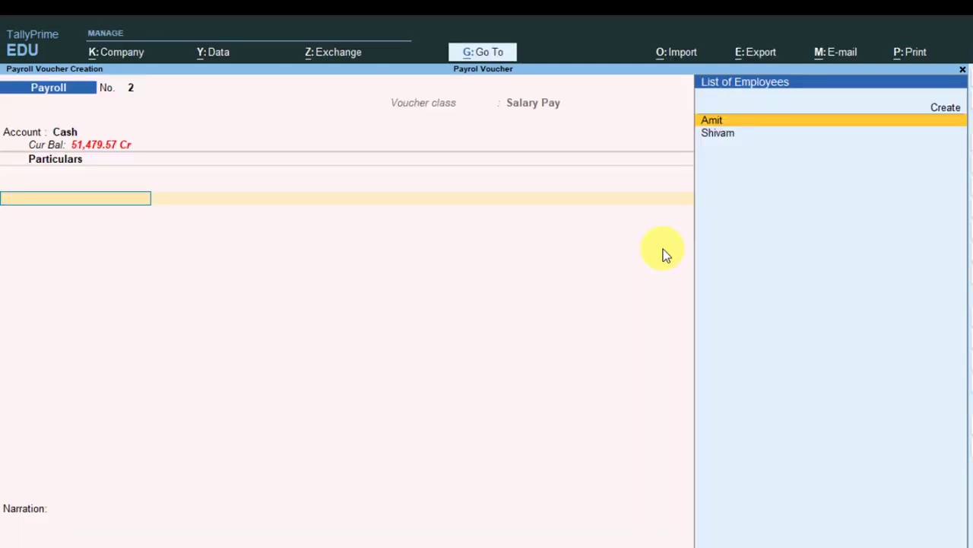
Choose the Sales Man employee in the new voucher and set a Salary Payroll Autofill from 1-5-2023 to 1-6-2023.
key(Return)
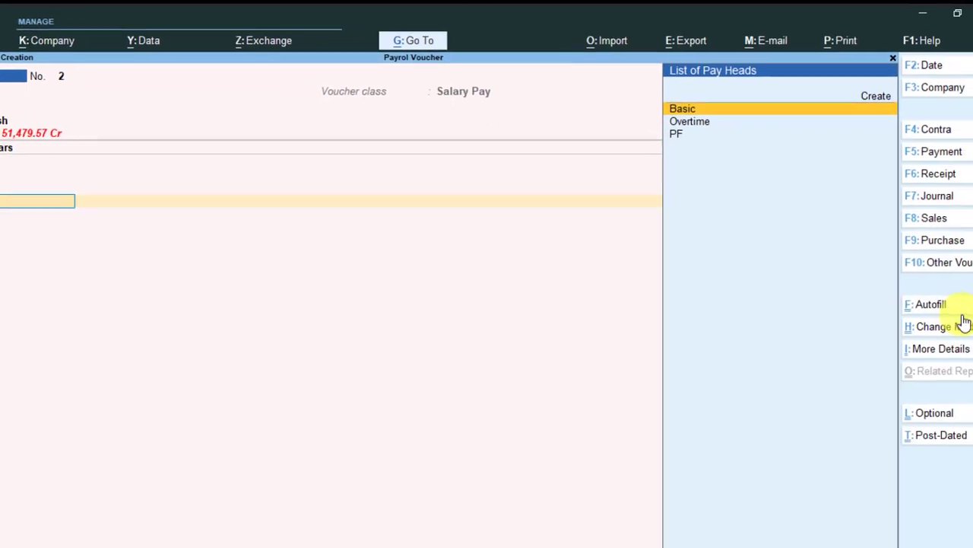
click(937, 304)
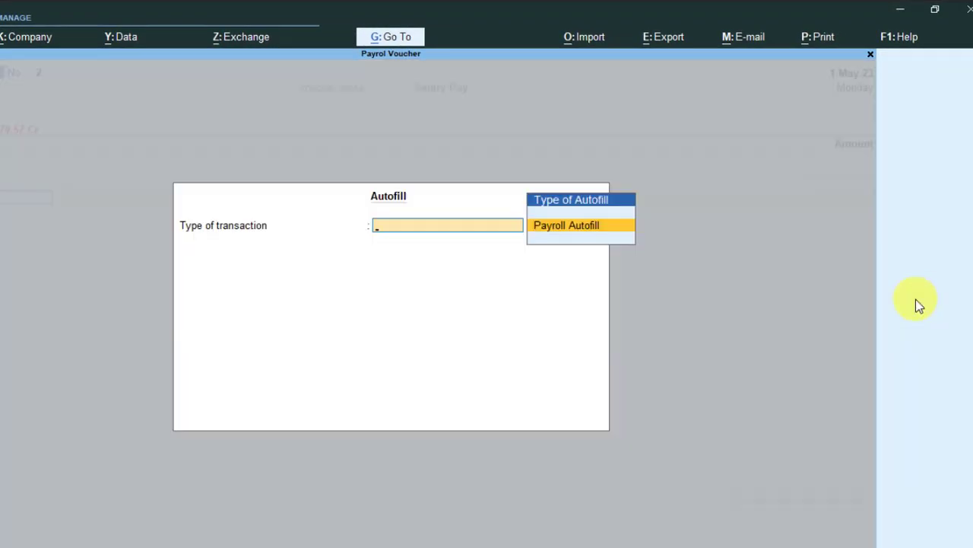
click(564, 224)
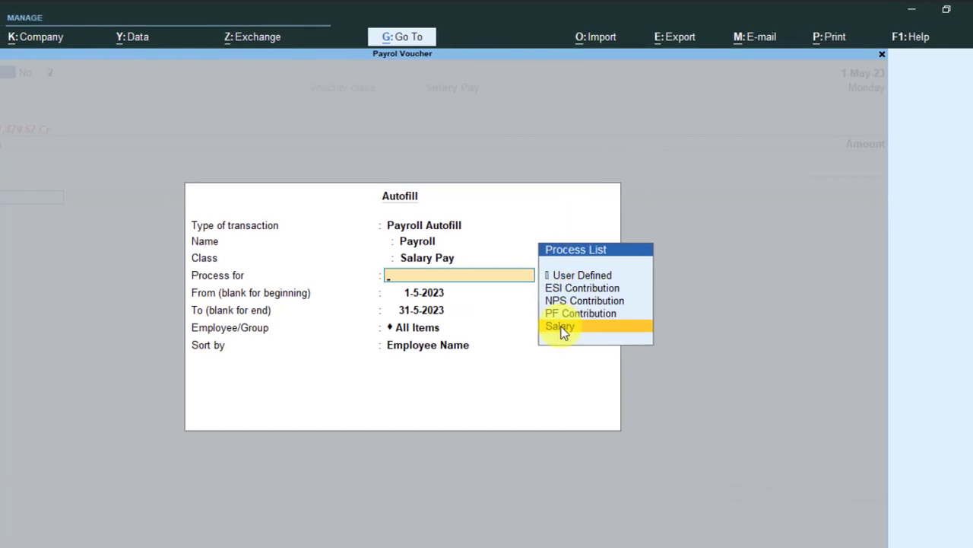
click(564, 327)
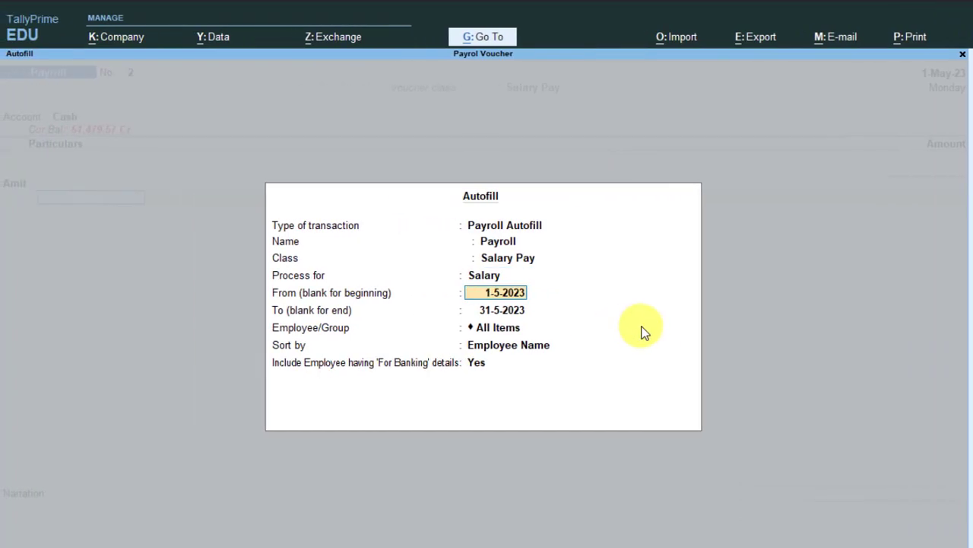
key(Return)
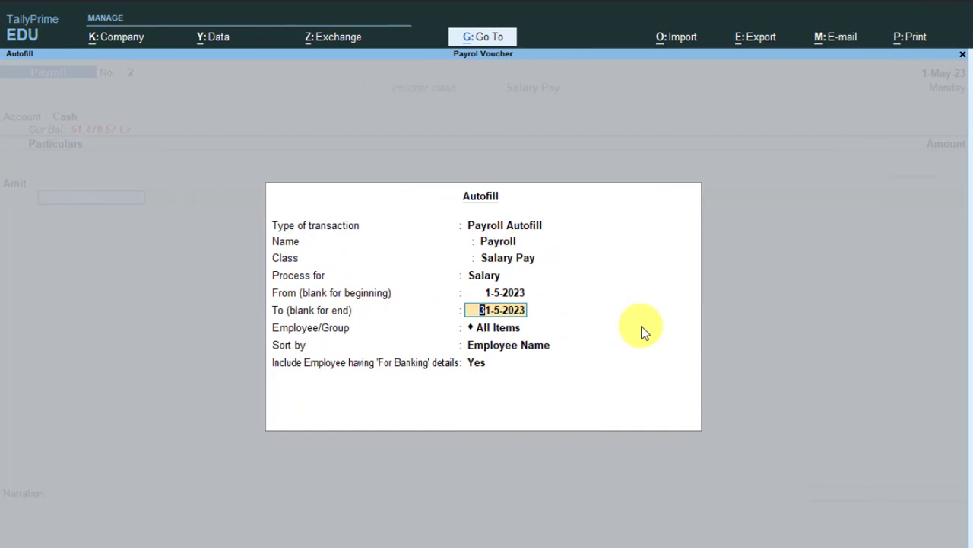
text(1-6-2023)
key(Return)
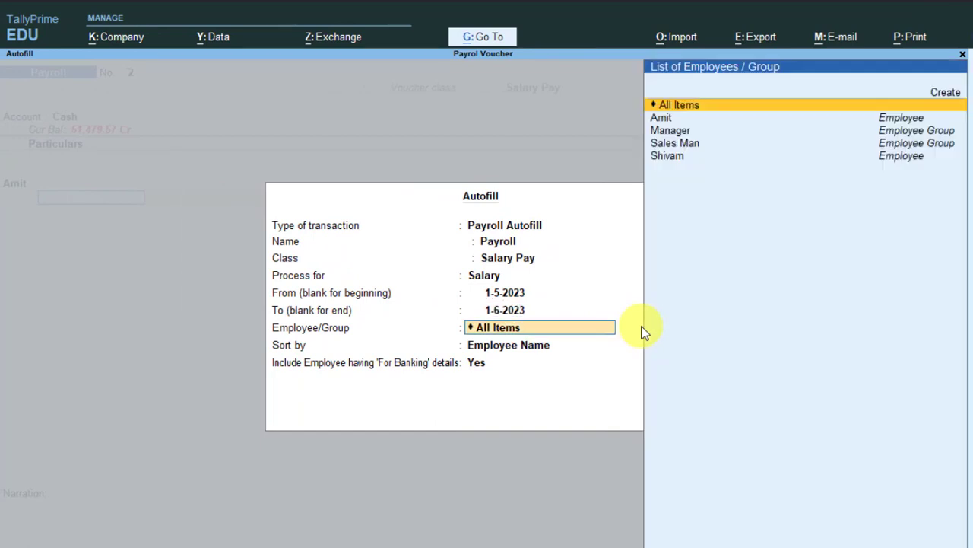
Autofill the salary for the Sales Man group sorted by Employee Name and save the payroll voucher with its pay period narration.
click(688, 149)
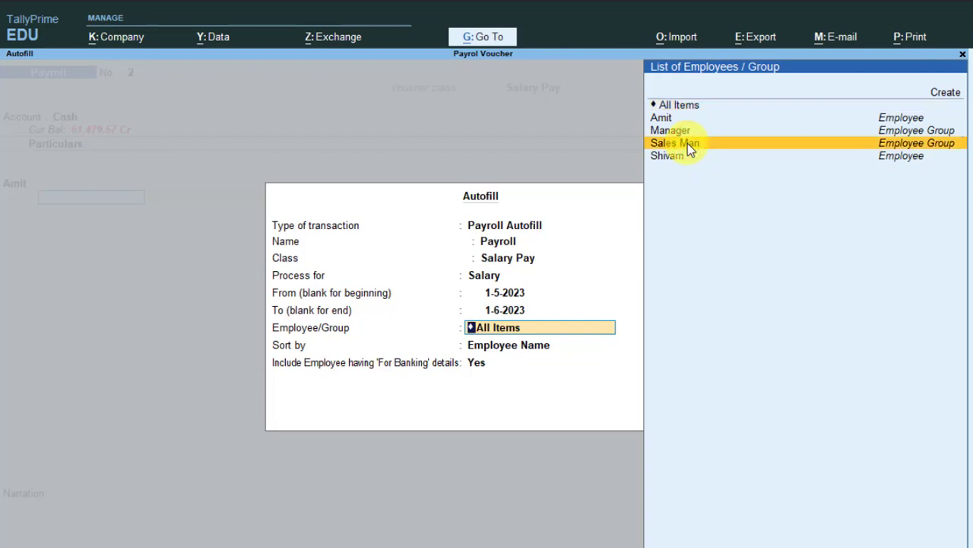
click(688, 143)
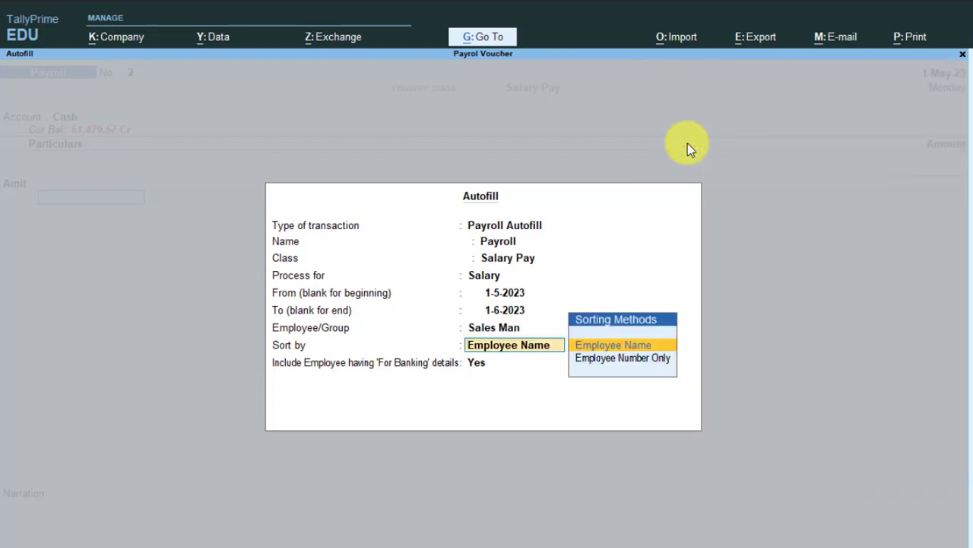
click(619, 348)
key(Return)
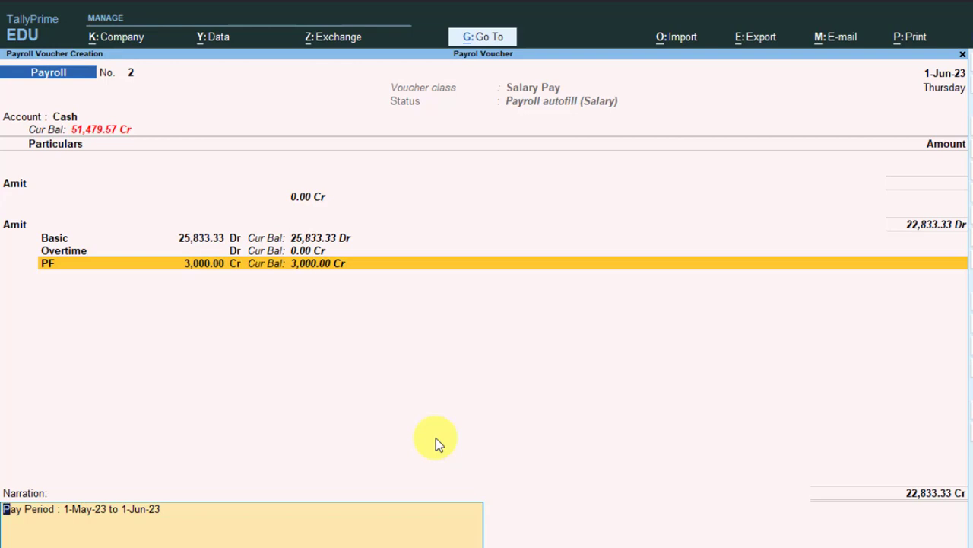
key(Return)
key(Return)
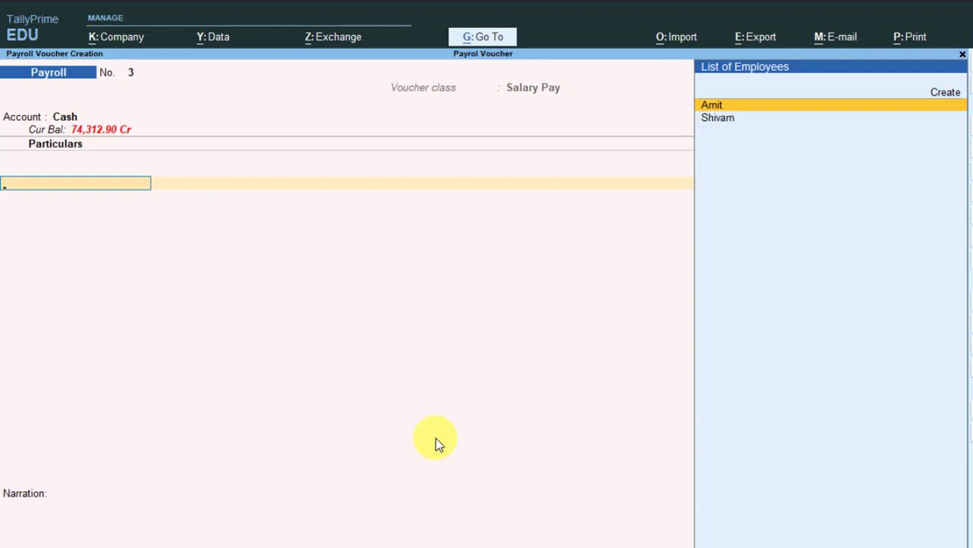
Quit payroll voucher entry and go to Display More Reports from the Gateway of Tally.
key(Escape)
key(Return)
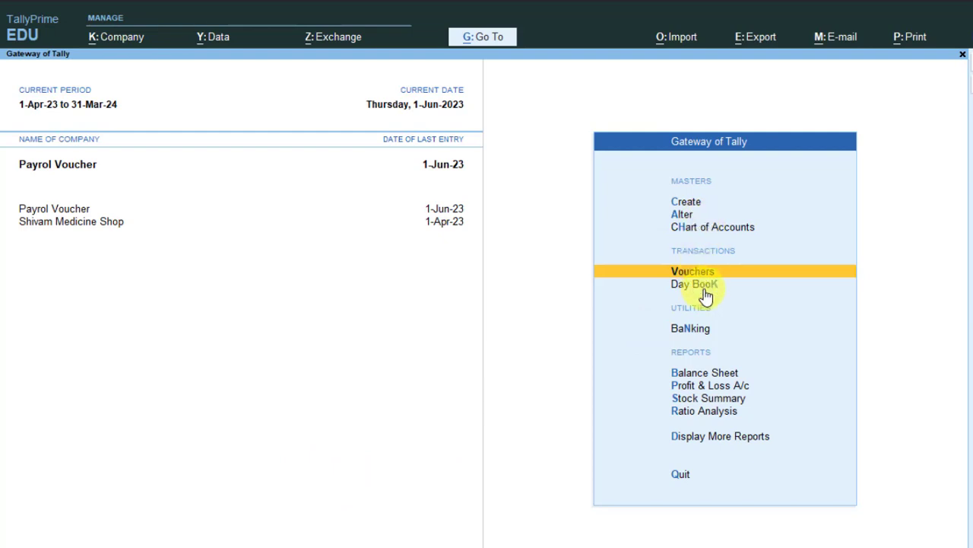
key(Down)
key(Down)
key(Down)
key(Down)
key(Down)
key(Down)
key(Down)
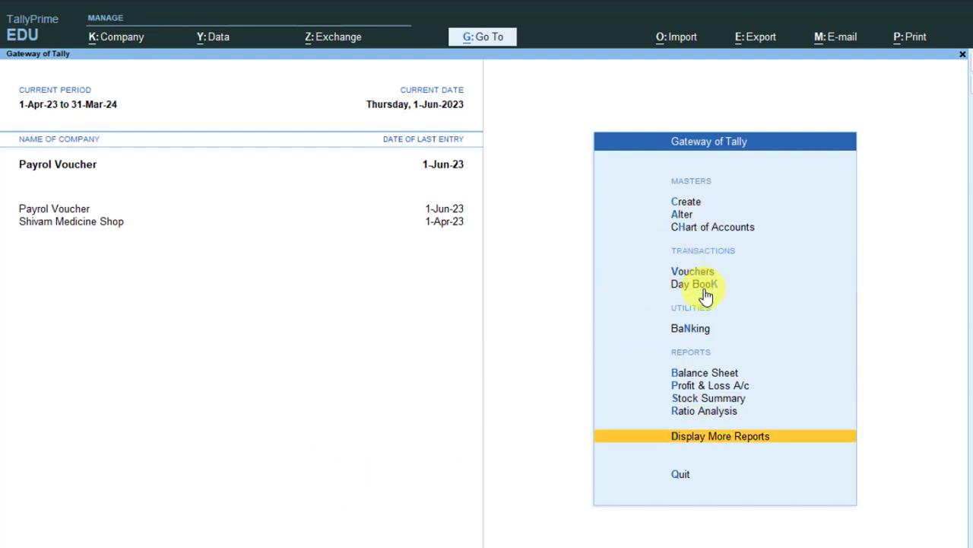
key(Return)
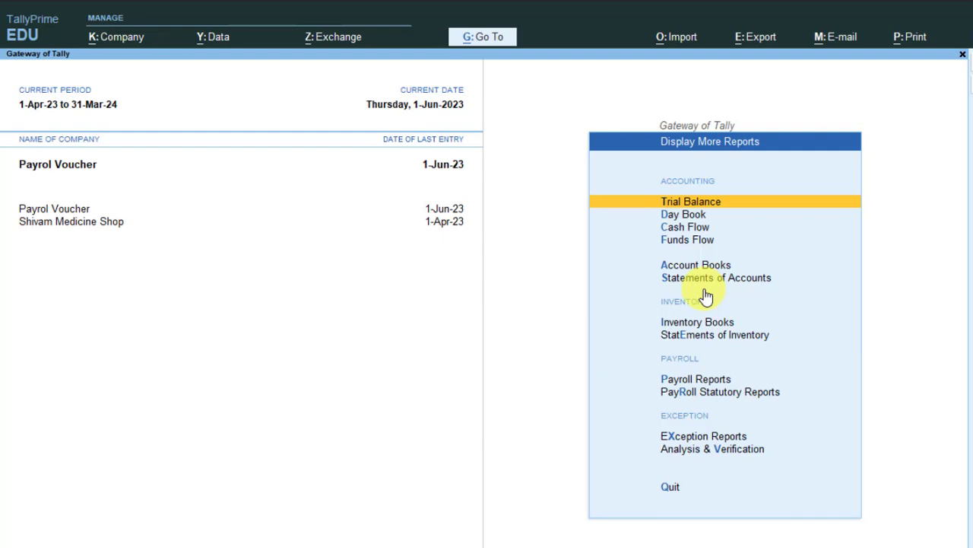
Open the Payroll Reports group among the additional reports.
key(Down)
key(Down)
key(Down)
key(Down)
key(Down)
key(Down)
key(Down)
key(Down)
key(Down)
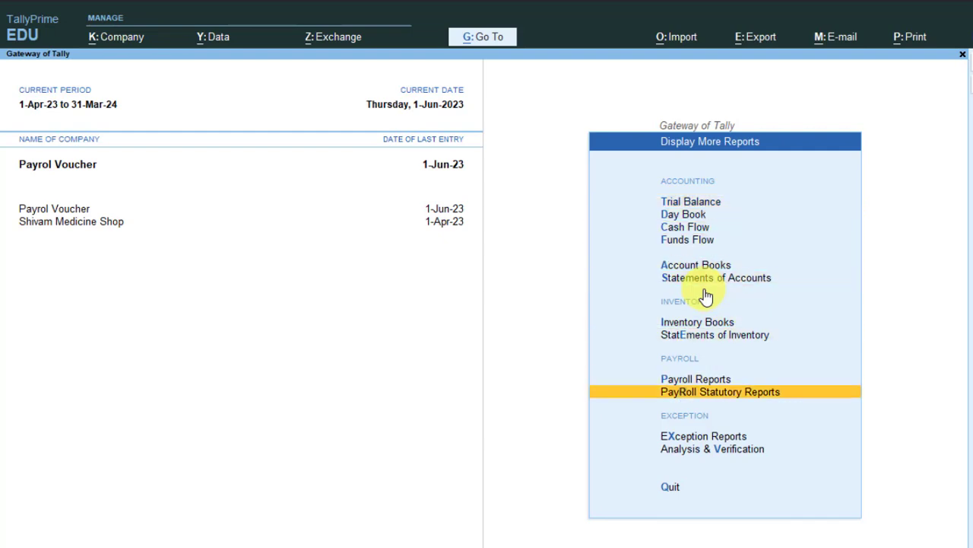
key(Up)
key(Return)
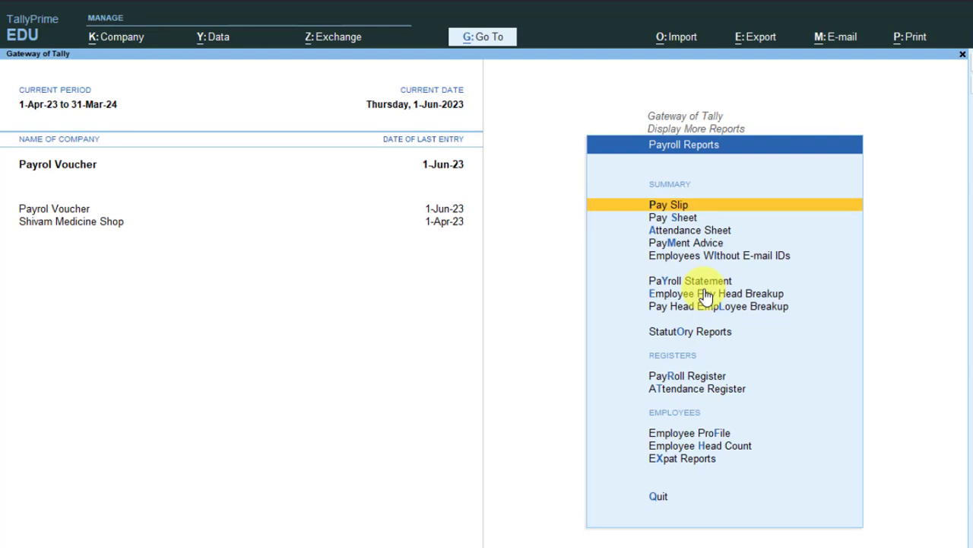
key(Down)
key(Down)
key(Down)
key(Down)
key(Down)
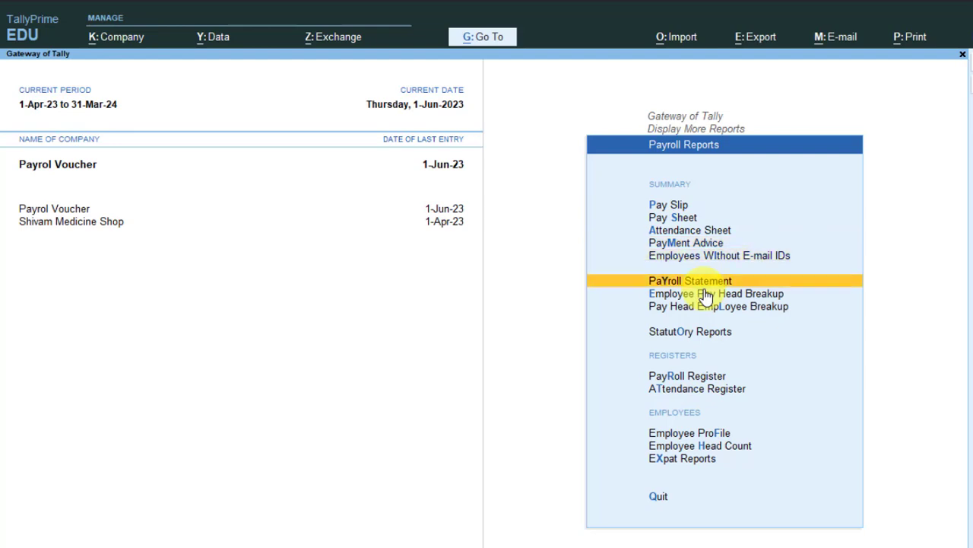
key(Return)
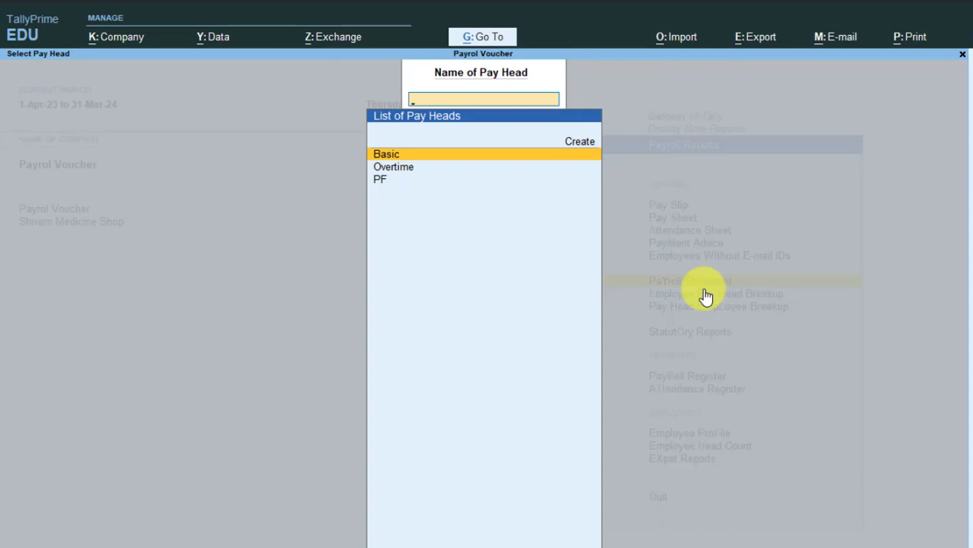
key(Escape)
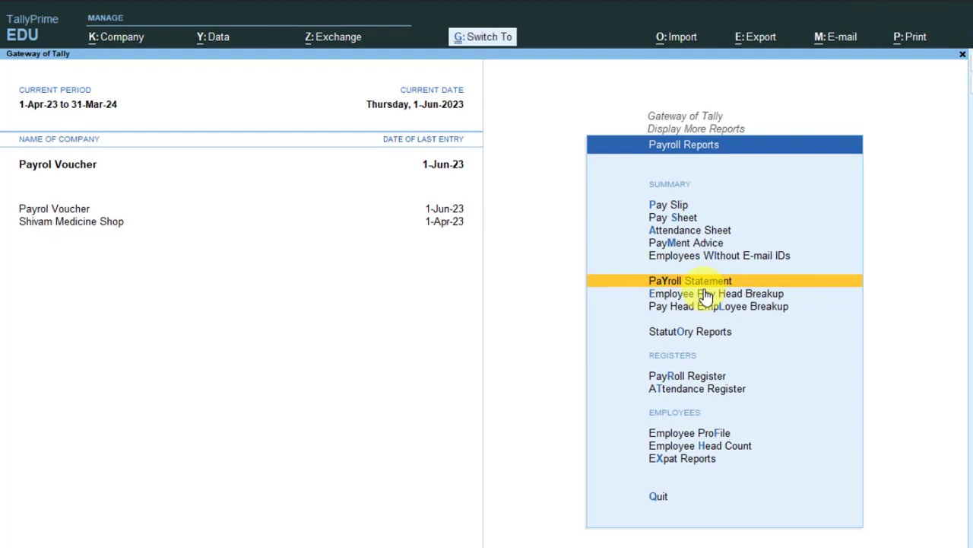
Open the Pay Slip report for the first individual employee in the list of employees and groups.
key(Up)
key(Up)
key(Up)
key(Up)
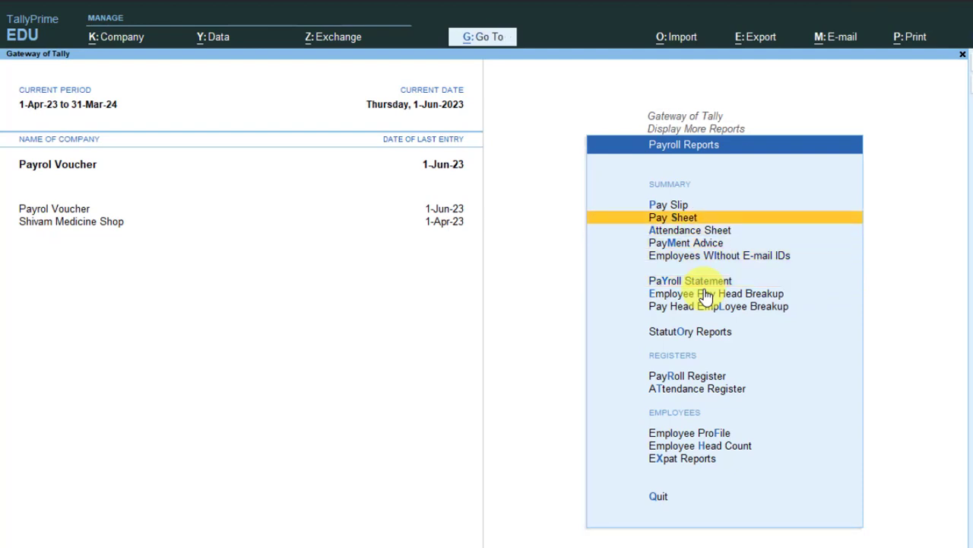
key(Up)
key(Return)
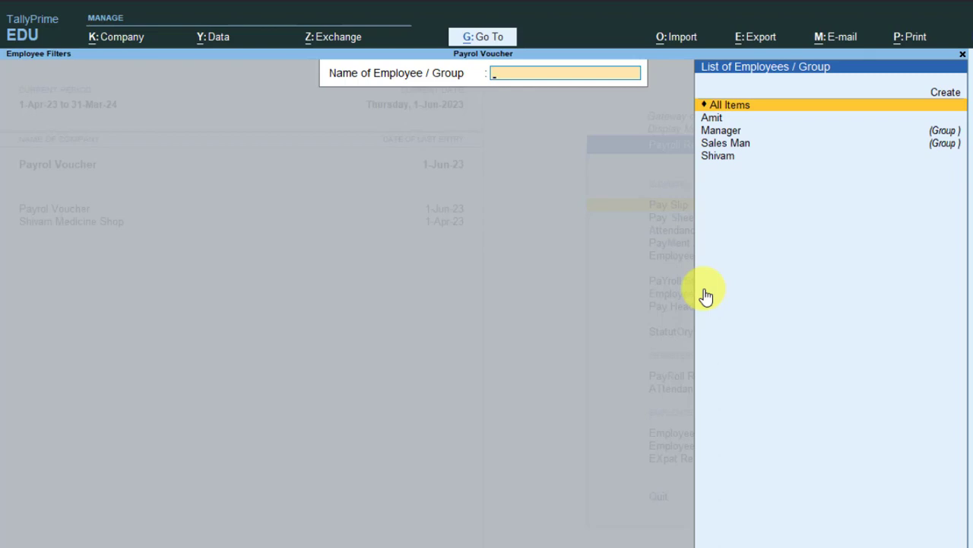
key(Down)
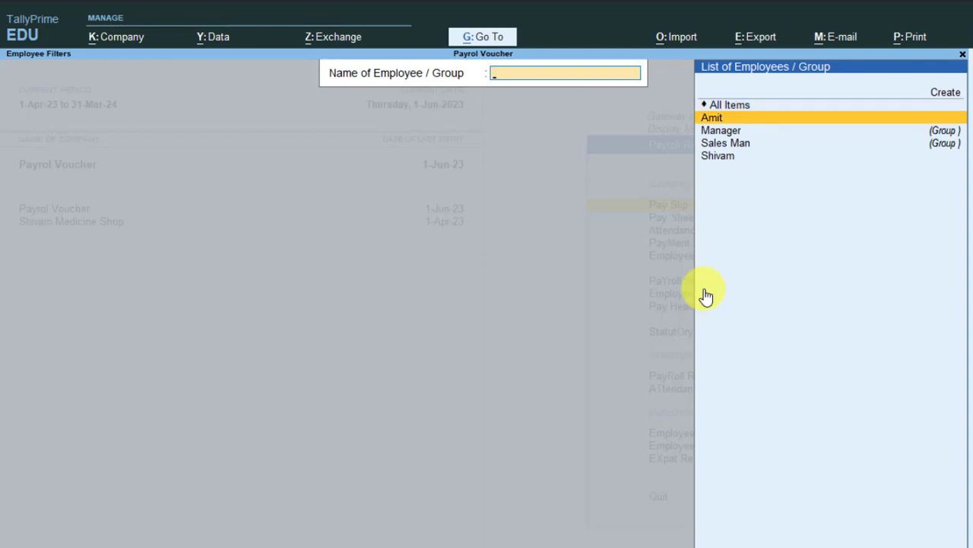
key(Return)
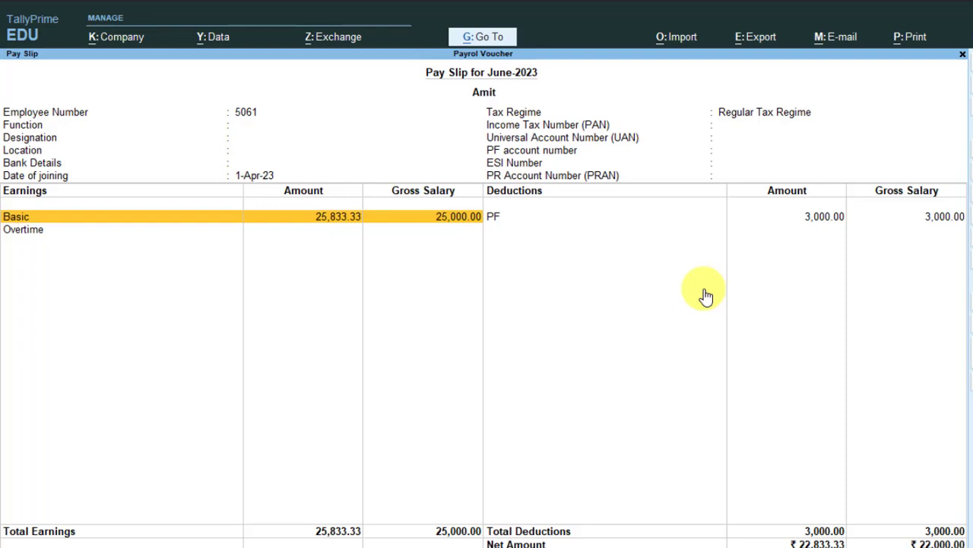
Leave this pay slip and open the one for the last employee in the list.
key(Escape)
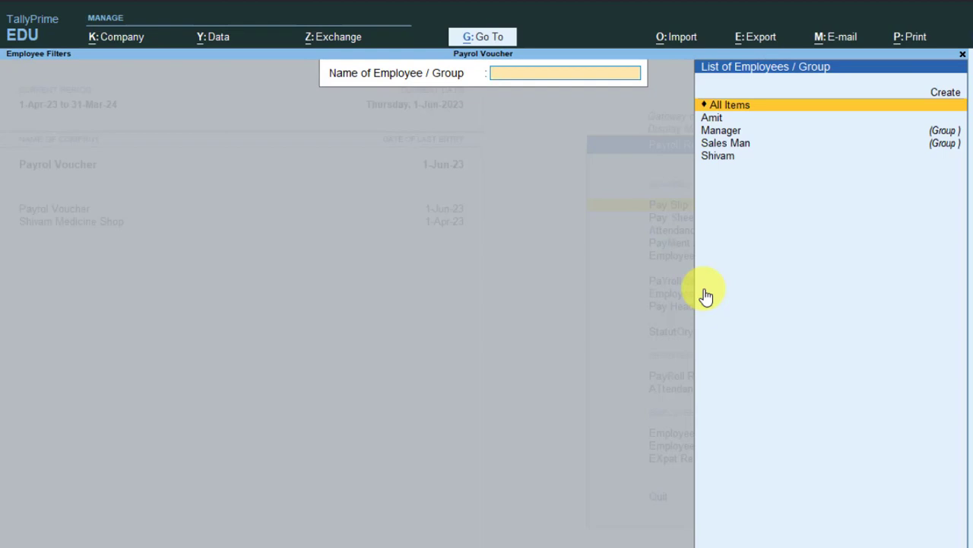
key(Down)
key(Down)
key(Down)
key(Down)
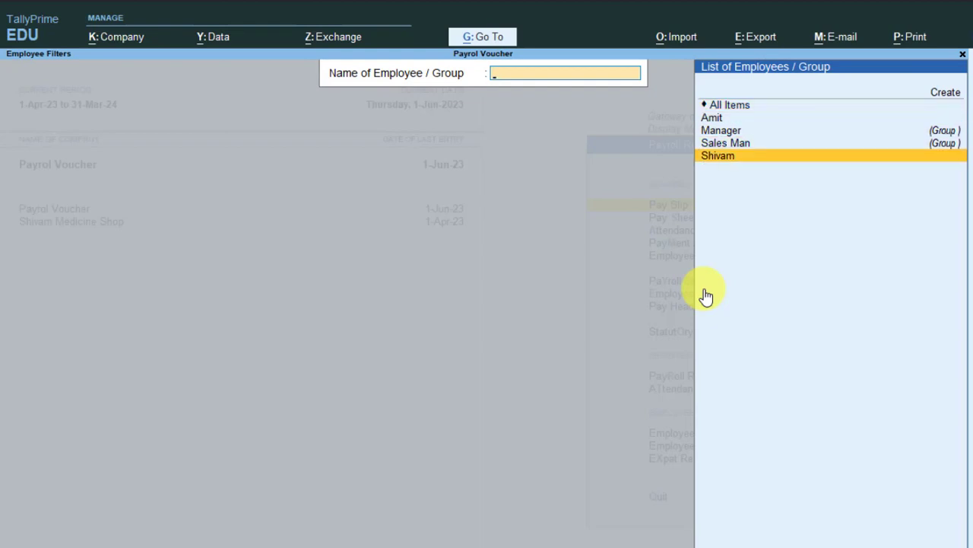
key(Return)
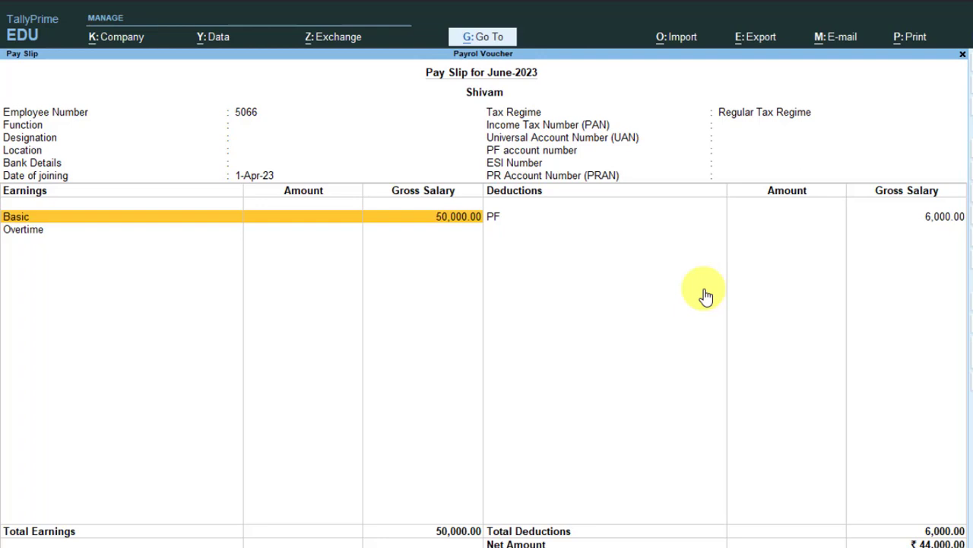
Preview the pay slip's print layout enlarged, close the preview and print the slip with Microsoft Print to PDF.
key(ctrl)
key(ctrl+p)
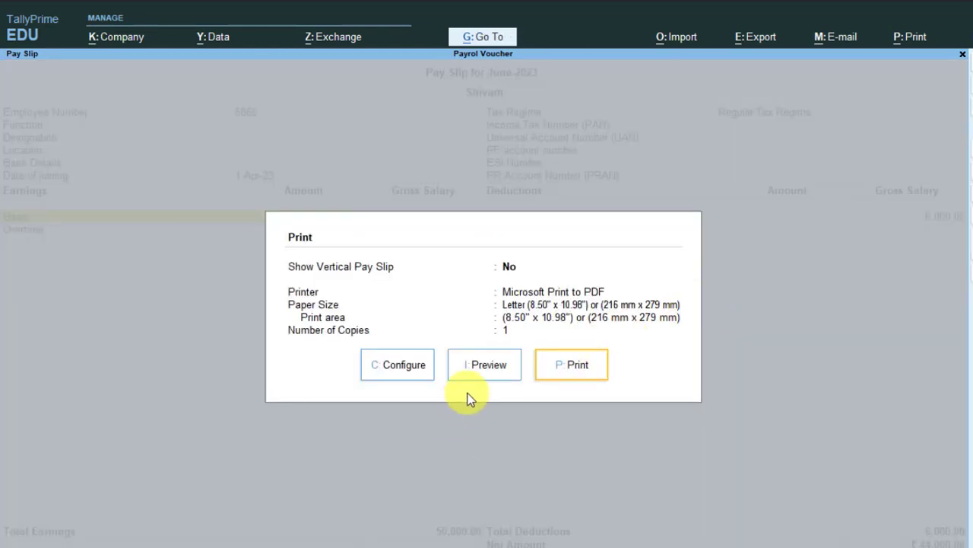
click(484, 372)
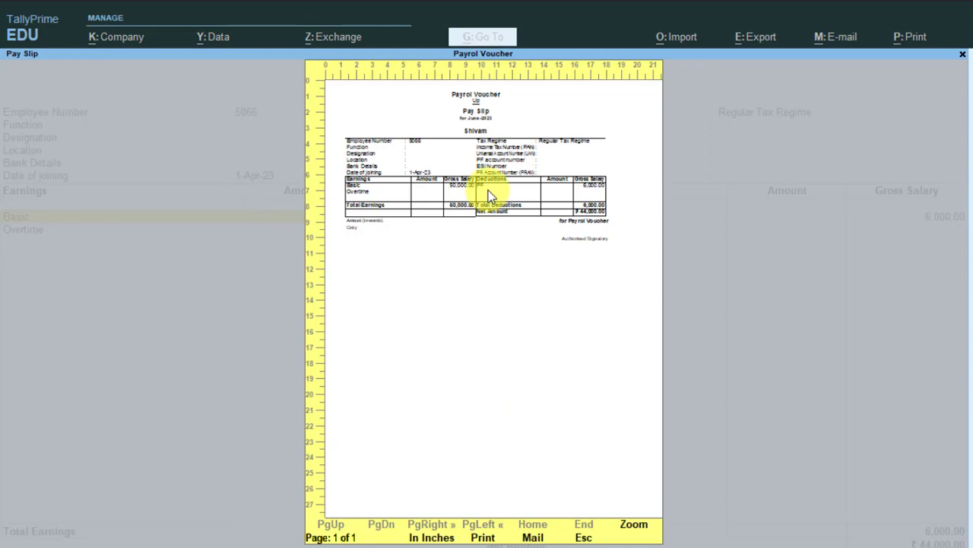
click(634, 524)
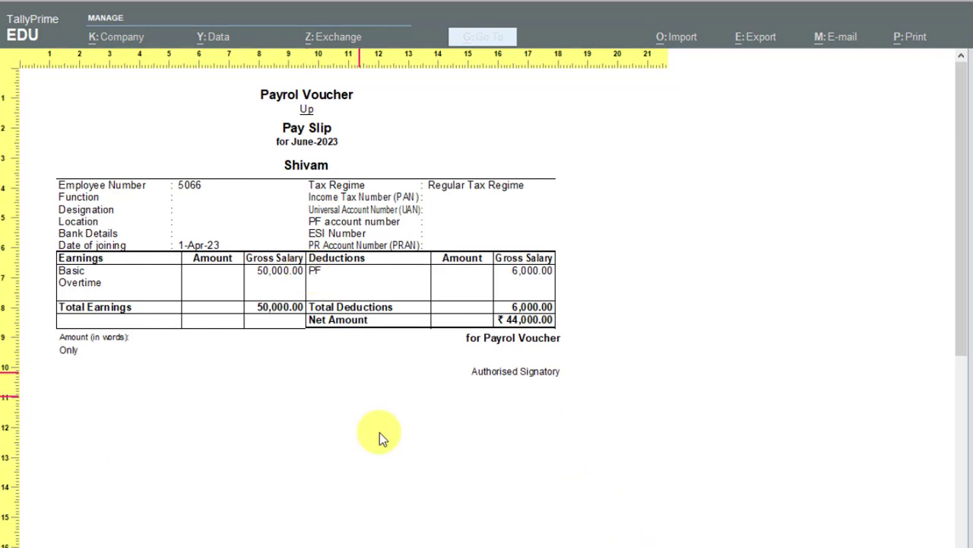
key(Escape)
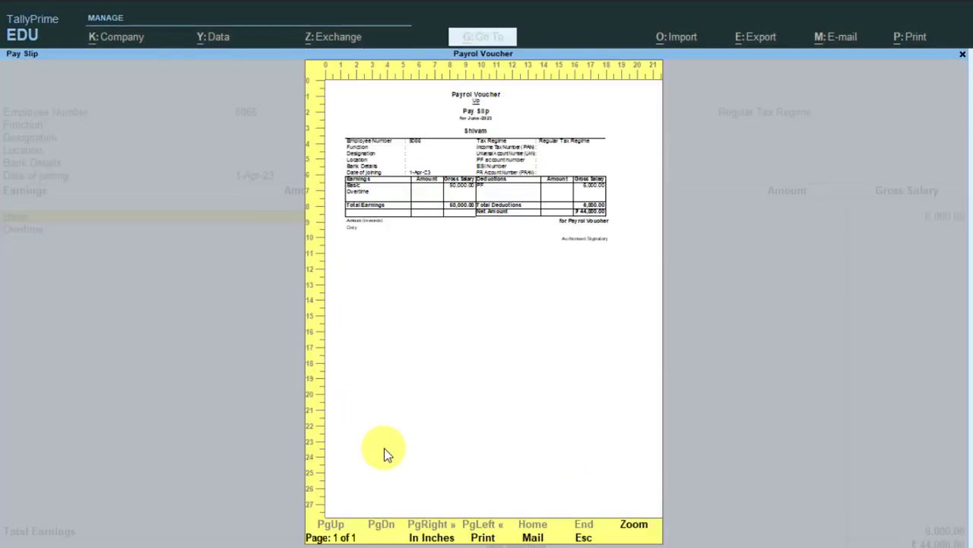
key(Escape)
click(565, 367)
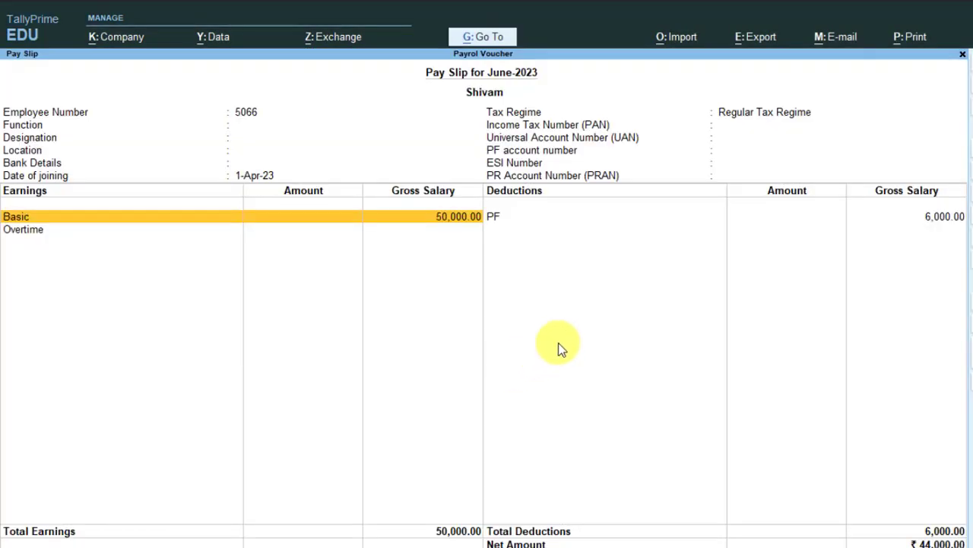